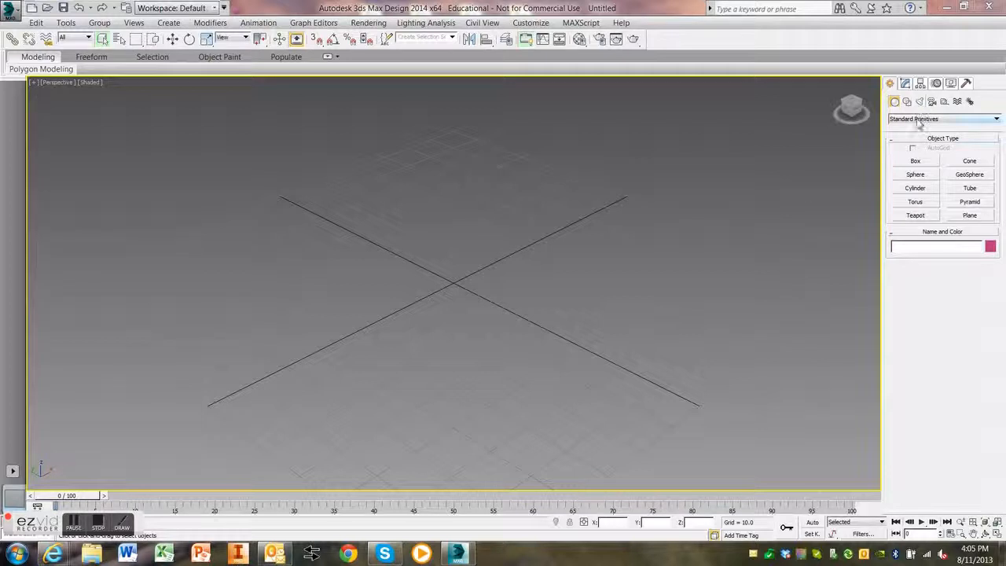
Browse the Extended Primitives and AEC Extended object categories, look at the Foliage options, and return to Standard Primitives.
{"action": "left_click", "coordinate": [914, 131]}
{"action": "left_click", "coordinate": [913, 120]}
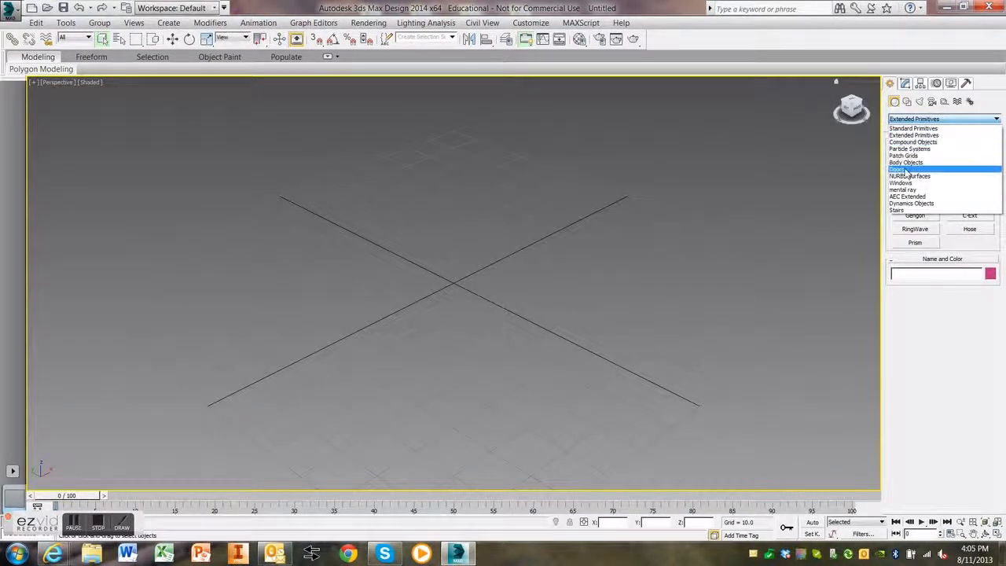
{"action": "left_click", "coordinate": [908, 197]}
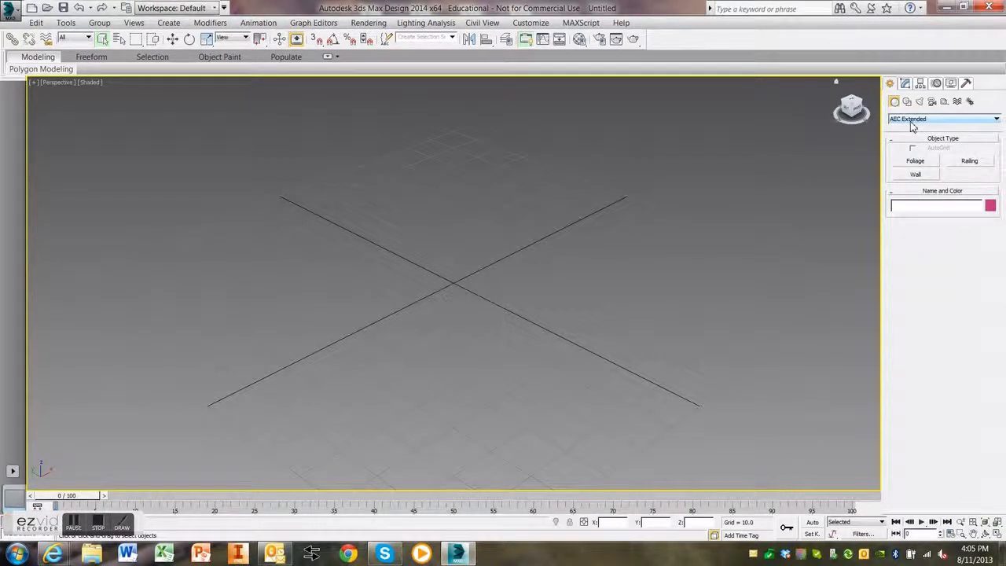
{"action": "left_click", "coordinate": [906, 163]}
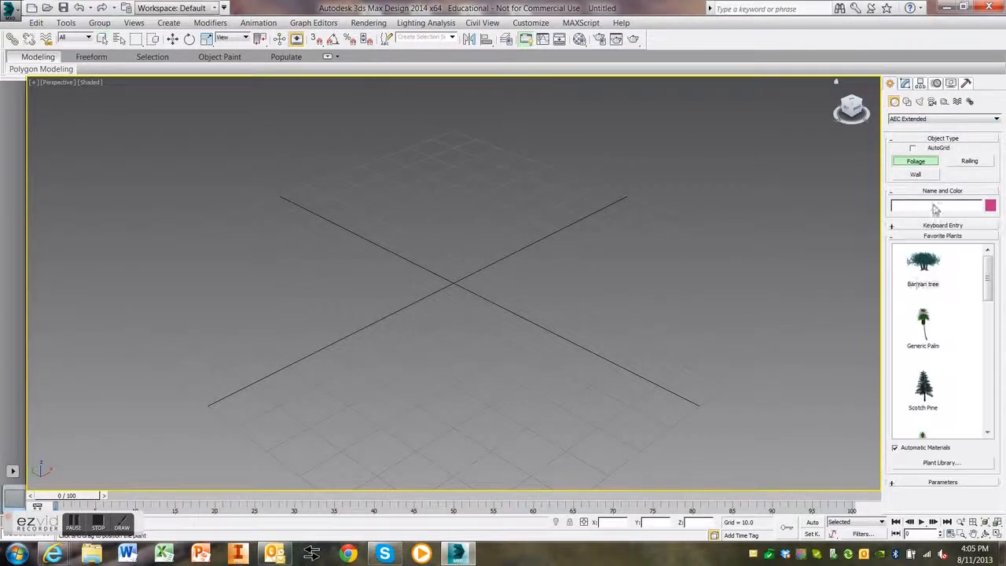
{"action": "left_click", "coordinate": [904, 119]}
{"action": "left_click", "coordinate": [912, 128]}
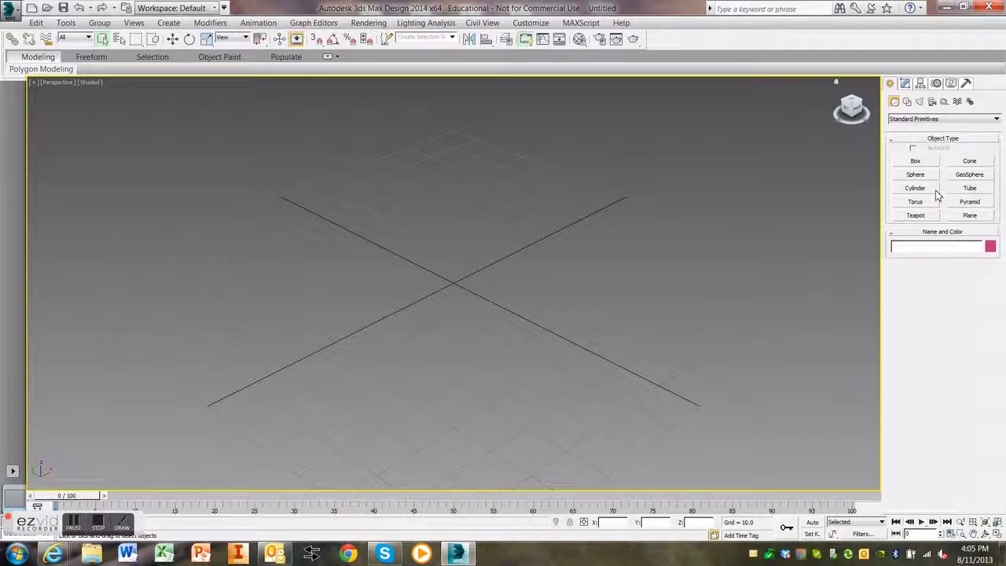
Draw a plane about 135 long by 139 wide across the perspective grid and switch to the four-viewport layout.
{"action": "left_click", "coordinate": [969, 216]}
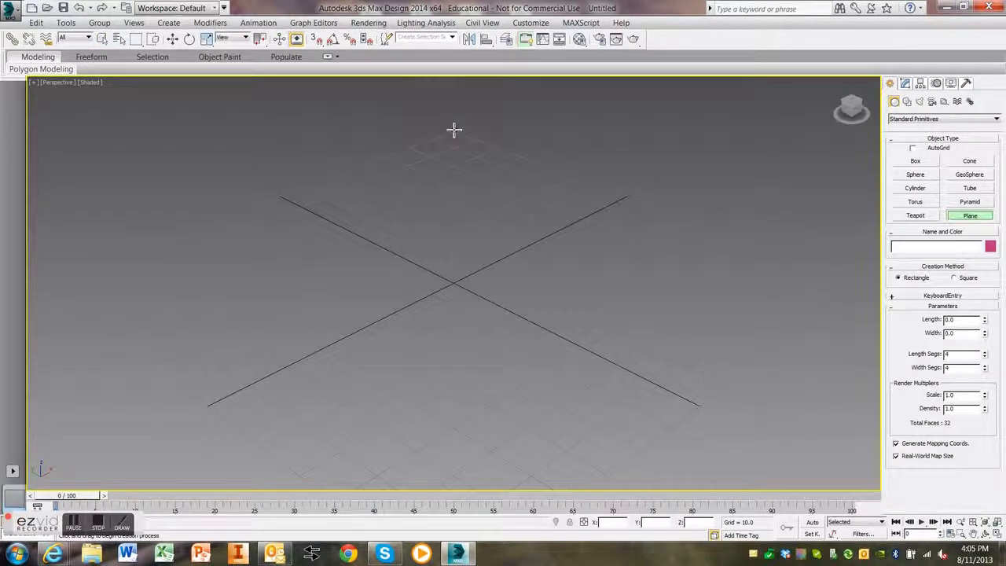
{"action": "left_click_drag", "start_coordinate": [455, 130], "coordinate": [437, 560]}
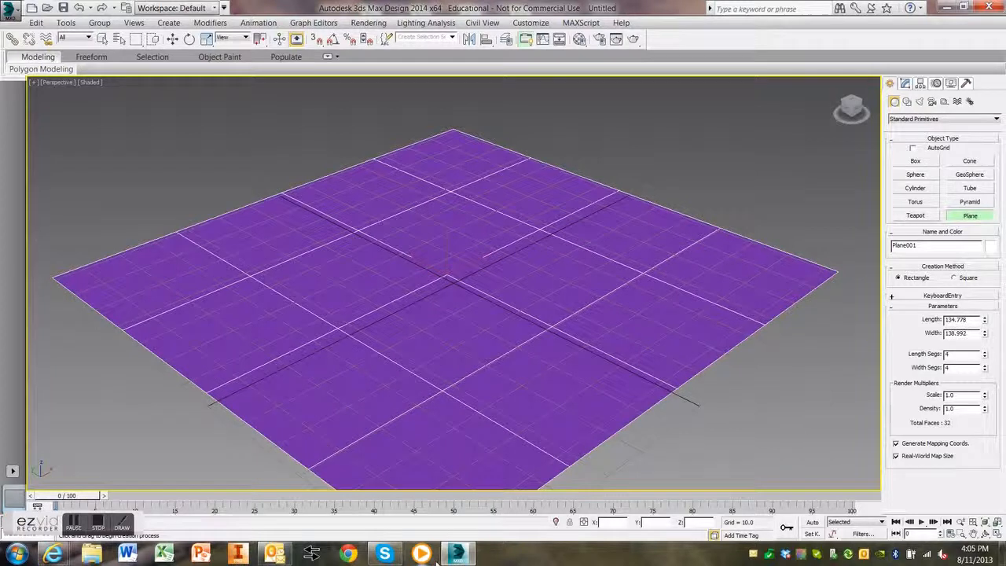
{"action": "left_click", "coordinate": [997, 533]}
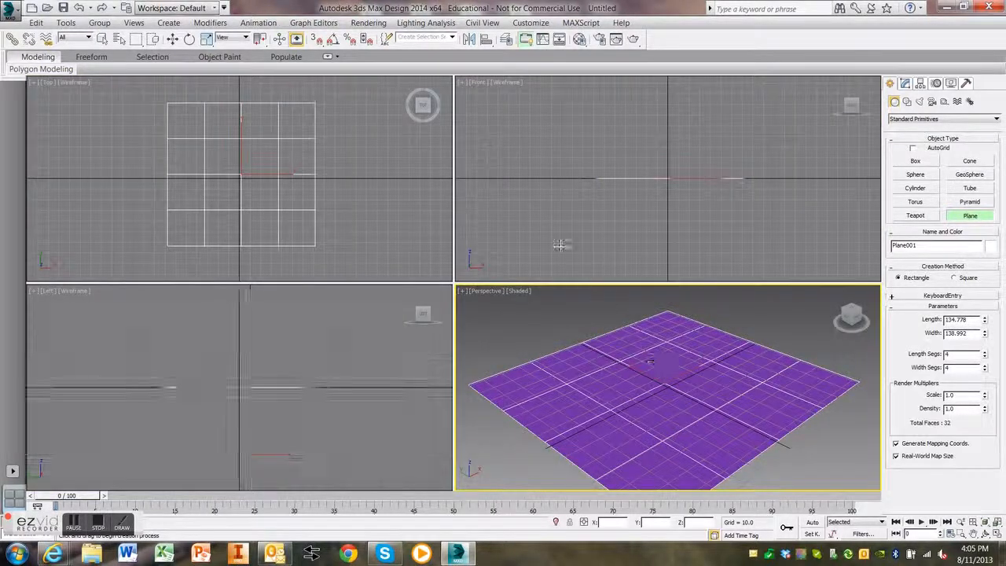
Move the plane to the world origin by setting its X, Y and Z position to 0.
{"action": "left_click", "coordinate": [173, 39]}
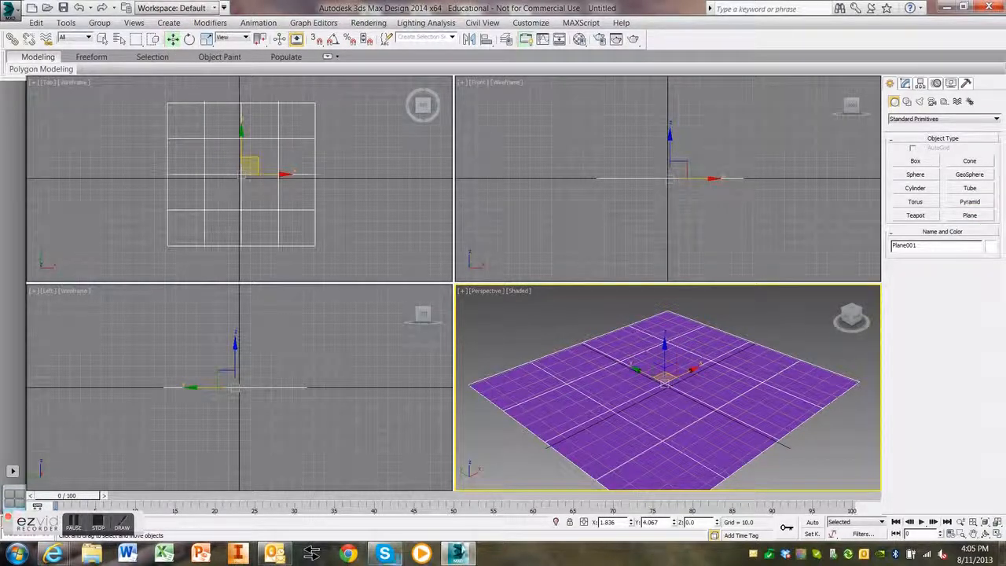
{"action": "left_click_drag", "start_coordinate": [621, 523], "coordinate": [540, 525]}
{"action": "key", "text": "Tab"}
{"action": "type", "text": "0"}
{"action": "key", "text": "Tab"}
{"action": "type", "text": "0"}
{"action": "key", "text": "Return"}
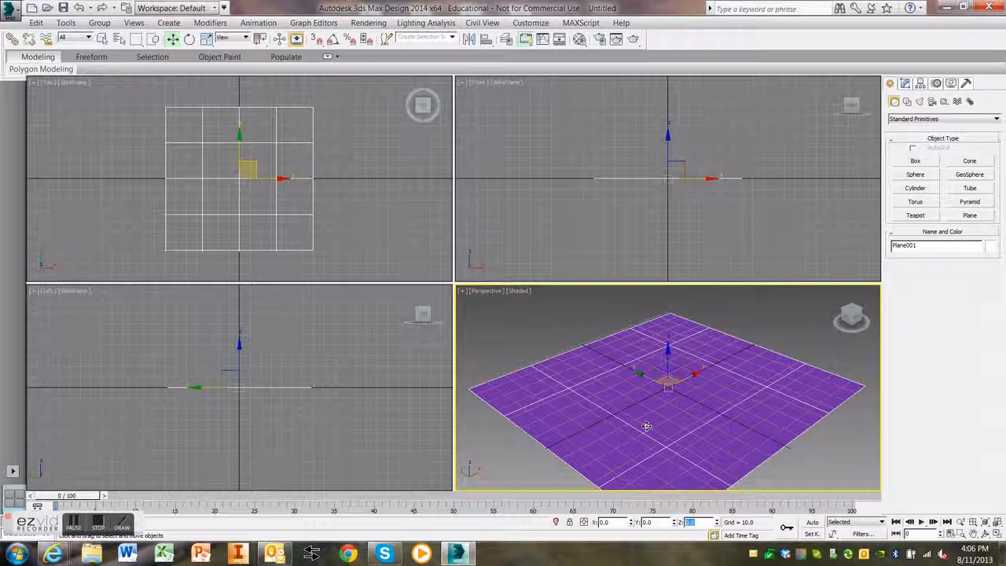
Deselect the plane and toggle the perspective viewport's grid off and back on.
{"action": "type", "text": "g"}
{"action": "left_click", "coordinate": [582, 325]}
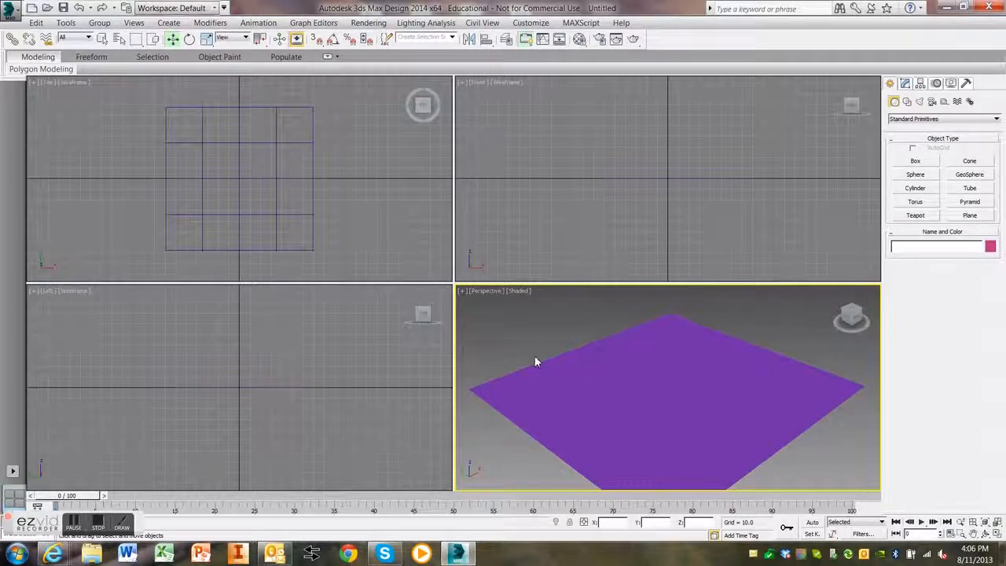
{"action": "key", "text": "g"}
{"action": "key", "text": "g"}
{"action": "key", "text": "g"}
Set the plane's length and width to 150 each.
{"action": "left_click", "coordinate": [905, 84]}
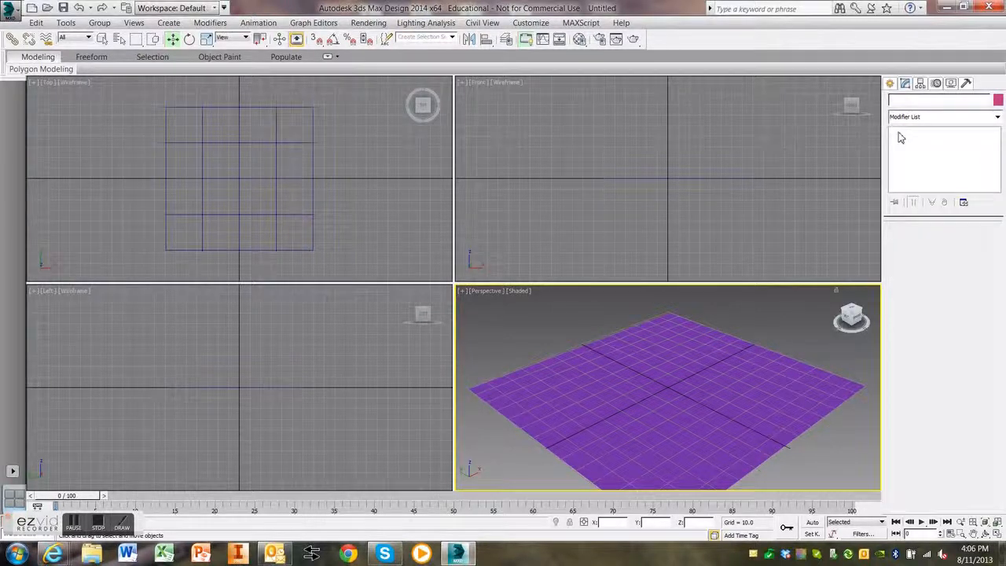
{"action": "left_click", "coordinate": [704, 422]}
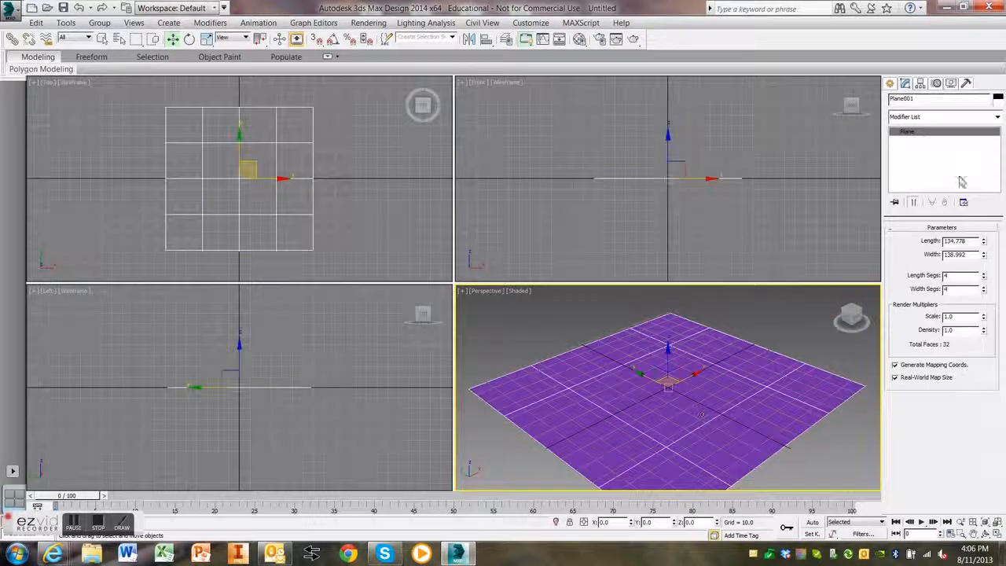
{"action": "double_click", "coordinate": [968, 242]}
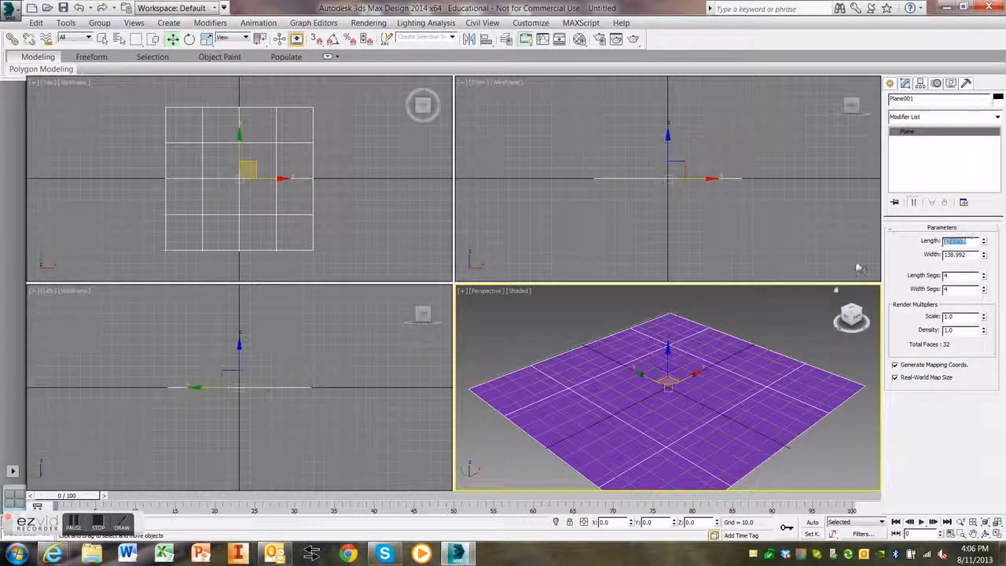
{"action": "type", "text": "150"}
{"action": "key", "text": "Tab"}
{"action": "type", "text": "150"}
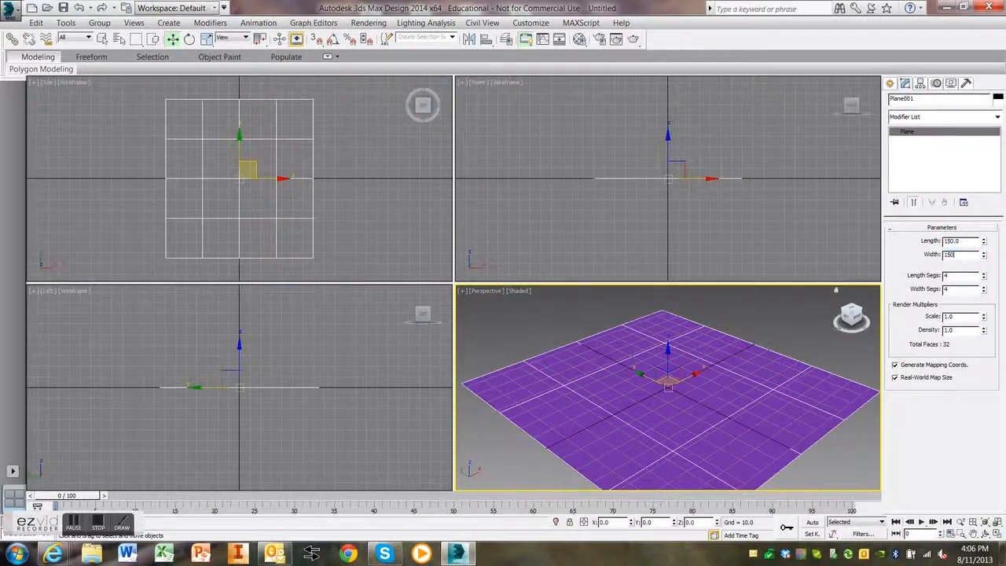
{"action": "key", "text": "Return"}
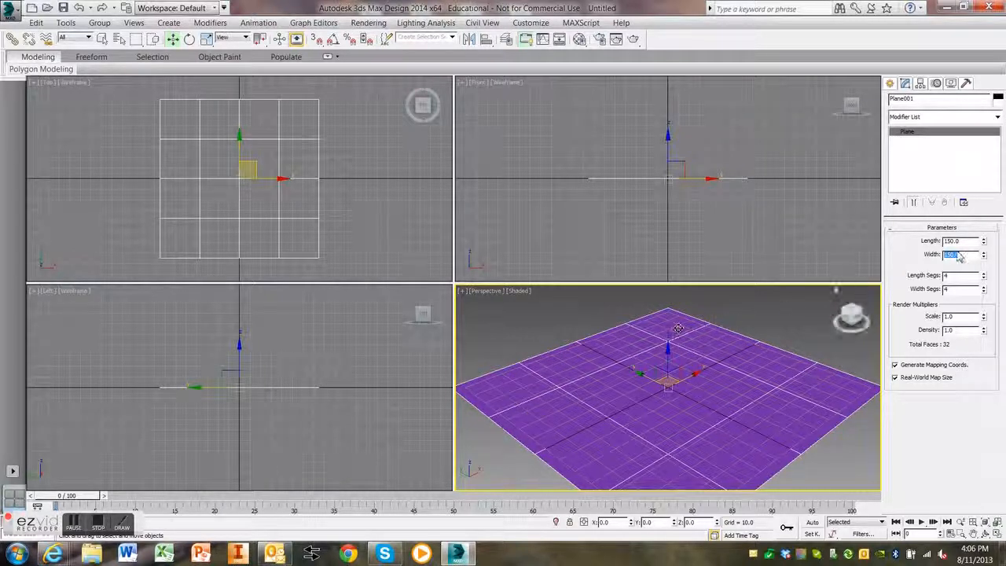
Set the plane's length and width segments to 50 each.
{"action": "key", "text": "Tab"}
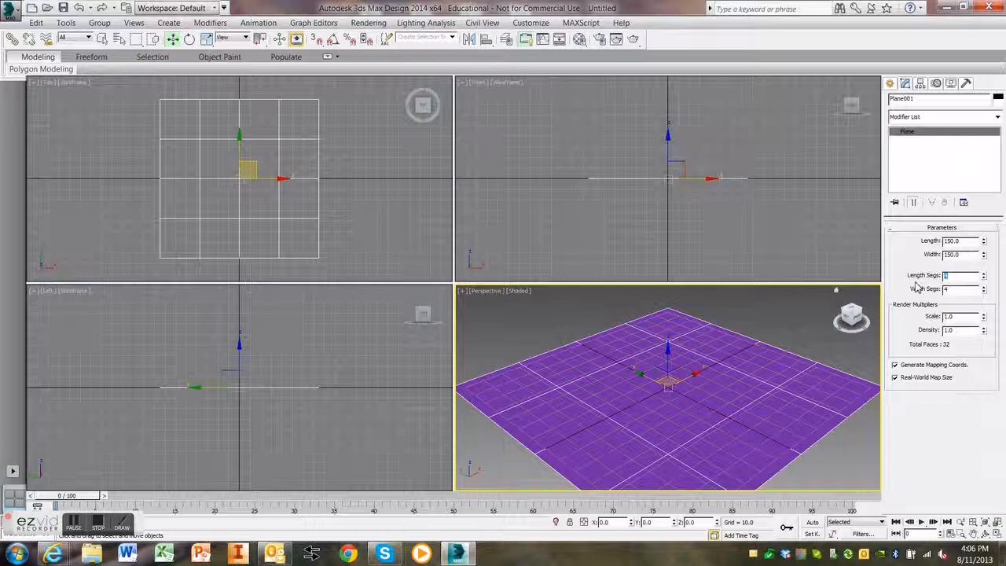
{"action": "type", "text": "50"}
{"action": "key", "text": "Tab"}
{"action": "type", "text": "50"}
{"action": "key", "text": "Tab"}
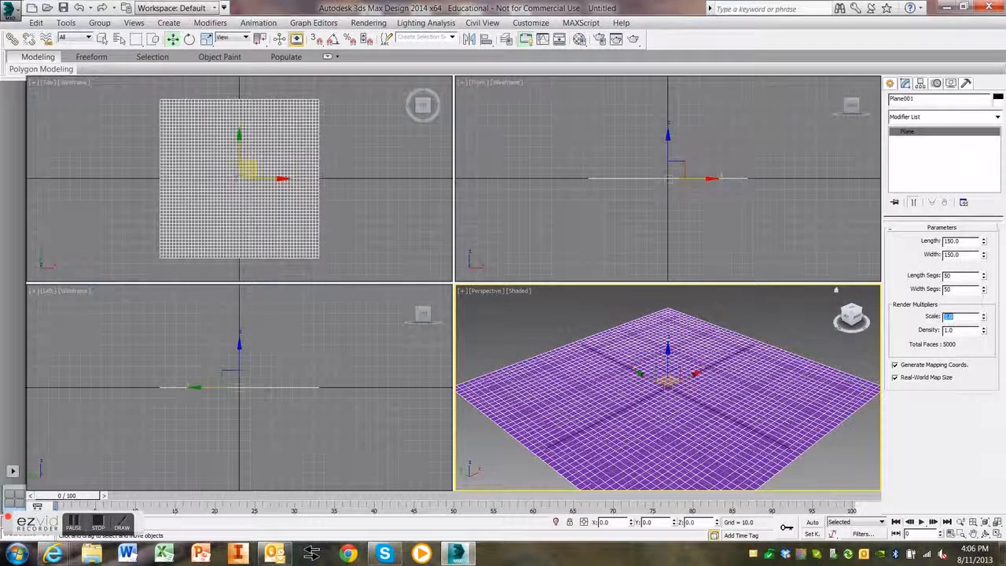
Set the plane's length and width segments to 1 each.
{"action": "double_click", "coordinate": [956, 275]}
{"action": "type", "text": "1"}
{"action": "key", "text": "Tab"}
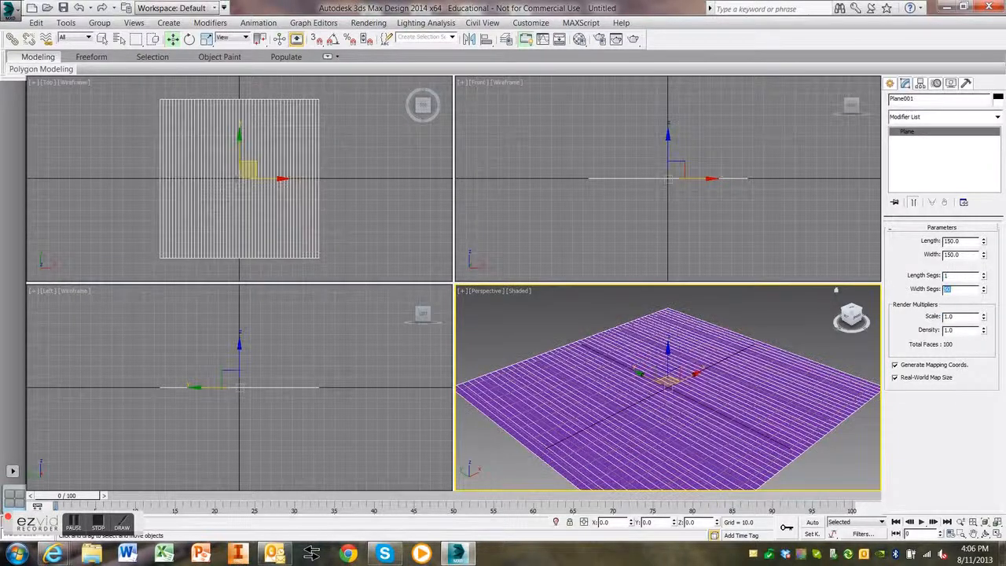
{"action": "type", "text": "1"}
{"action": "key", "text": "Return"}
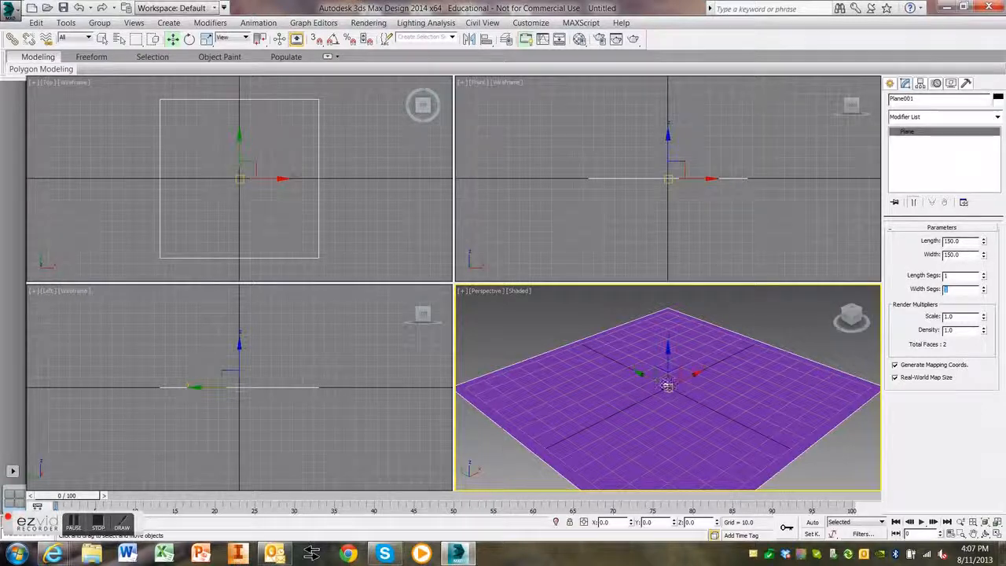
Rename the plane as Ground.
{"action": "double_click", "coordinate": [926, 99]}
{"action": "type", "text": "Plane"}
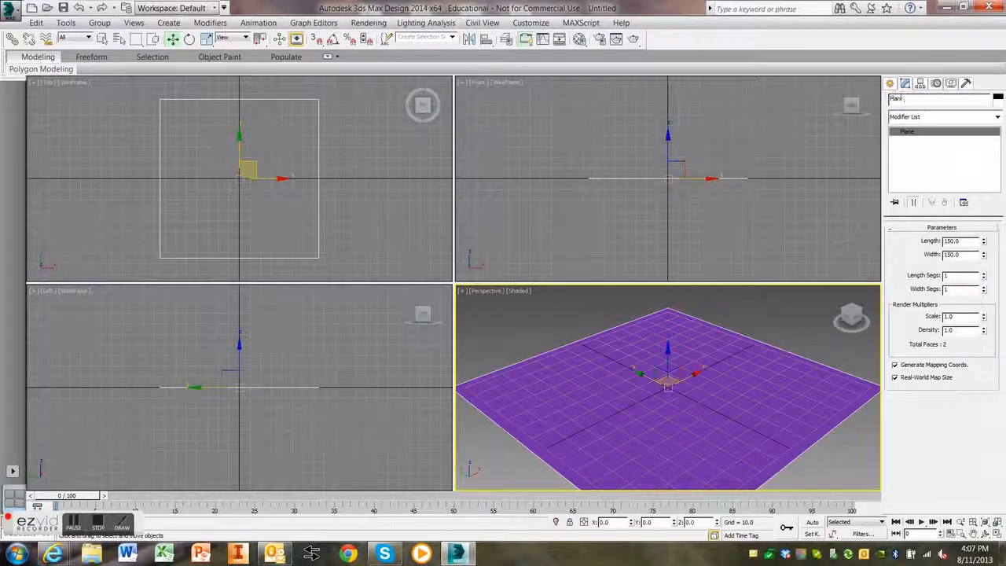
{"action": "type", "text": "Ground"}
Create a teapot with a radius of about 16.7 on the ground plane in the perspective viewport.
{"action": "left_click", "coordinate": [890, 83]}
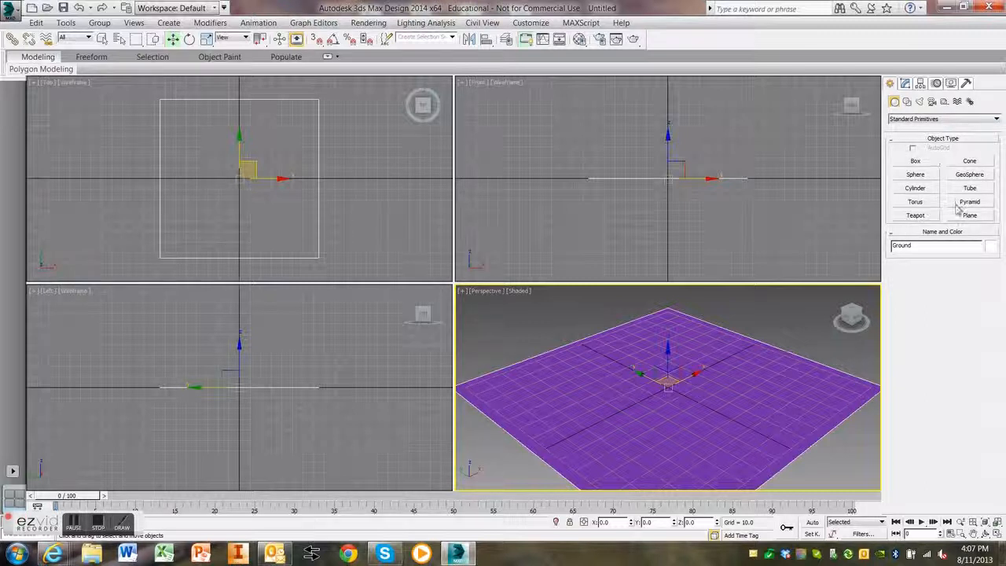
{"action": "left_click", "coordinate": [916, 215]}
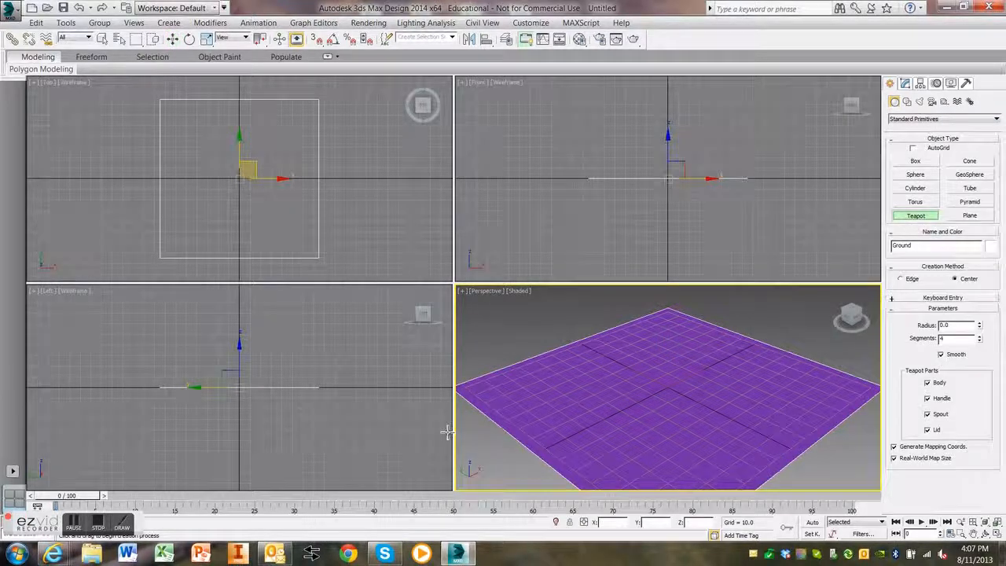
{"action": "left_click_drag", "start_coordinate": [592, 402], "coordinate": [562, 417]}
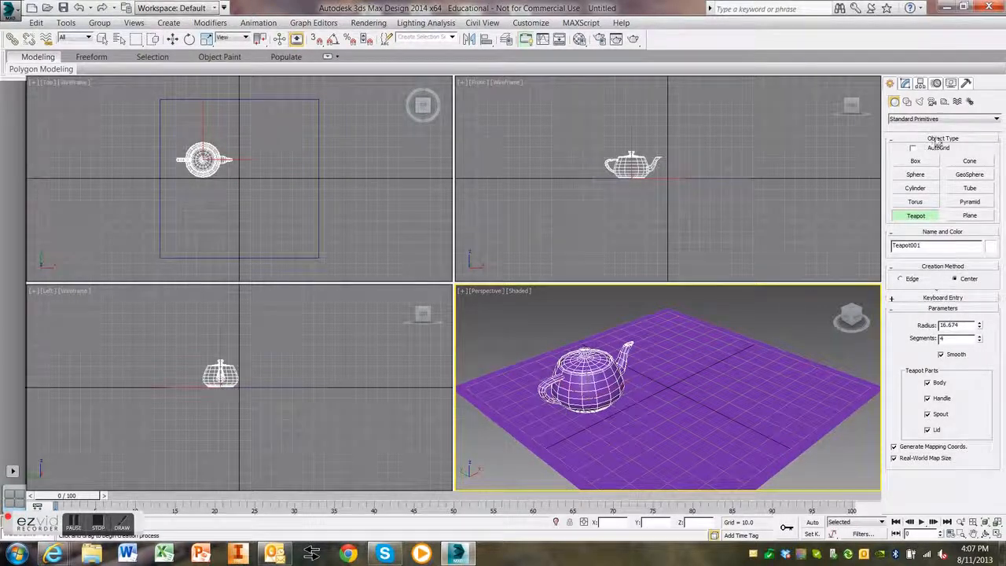
Set the teapot's radius to 20.
{"action": "scroll", "coordinate": [586, 370], "scroll_direction": "down", "scroll_amount": 2}
{"action": "scroll", "coordinate": [586, 373], "scroll_direction": "up", "scroll_amount": 6}
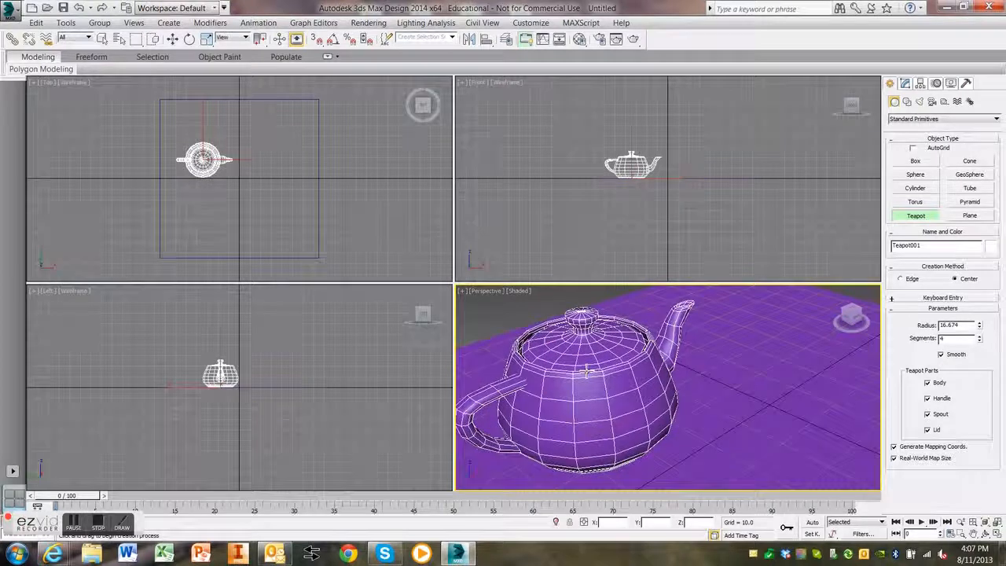
{"action": "middle_click_drag", "start_coordinate": [585, 371], "coordinate": [649, 364]}
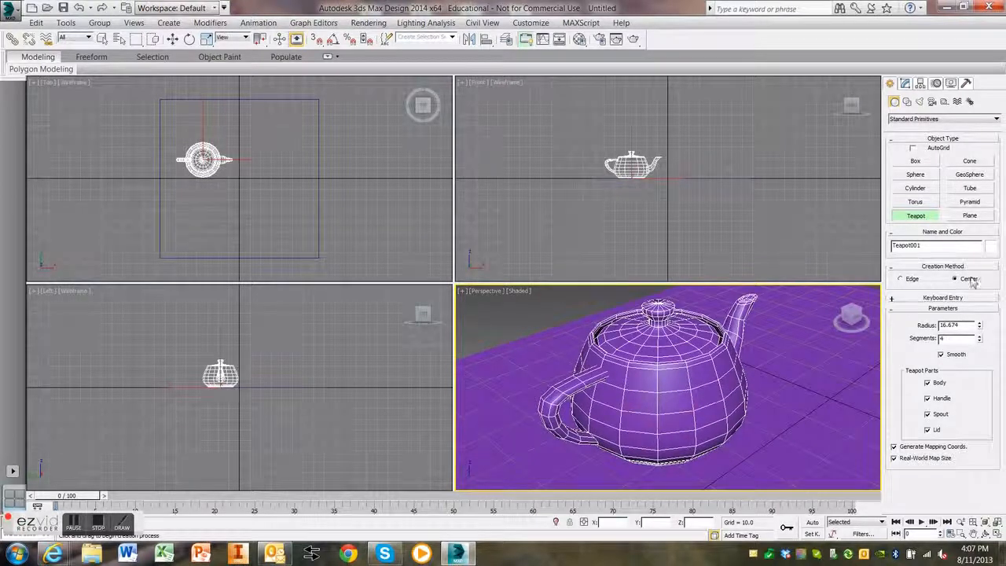
{"action": "double_click", "coordinate": [969, 326]}
{"action": "type", "text": "20"}
{"action": "key", "text": "Return"}
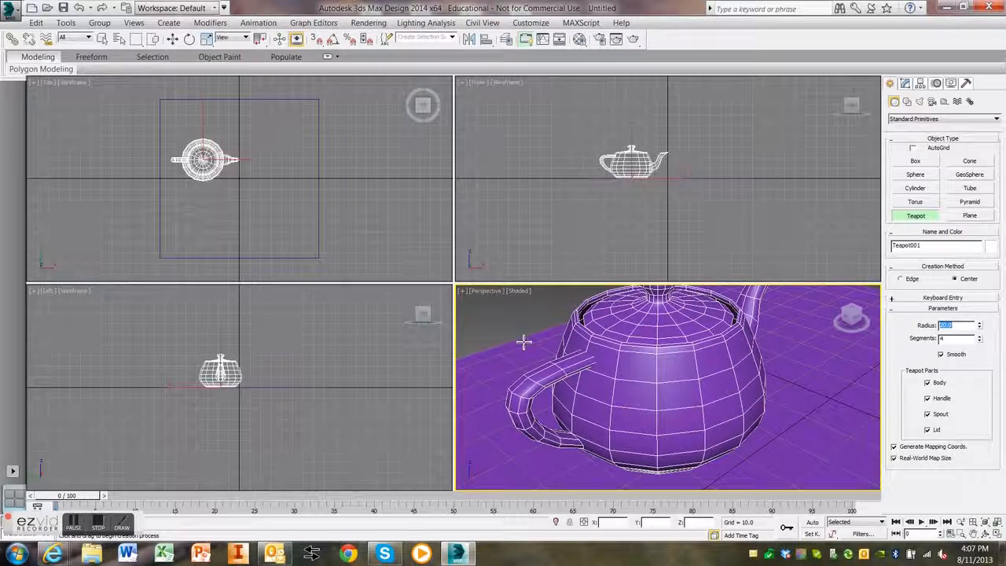
Frame the whole teapot in the perspective viewport and hide that viewport's grid.
{"action": "scroll", "coordinate": [600, 344], "scroll_direction": "down", "scroll_amount": 5}
{"action": "scroll", "coordinate": [600, 344], "scroll_direction": "up", "scroll_amount": 3}
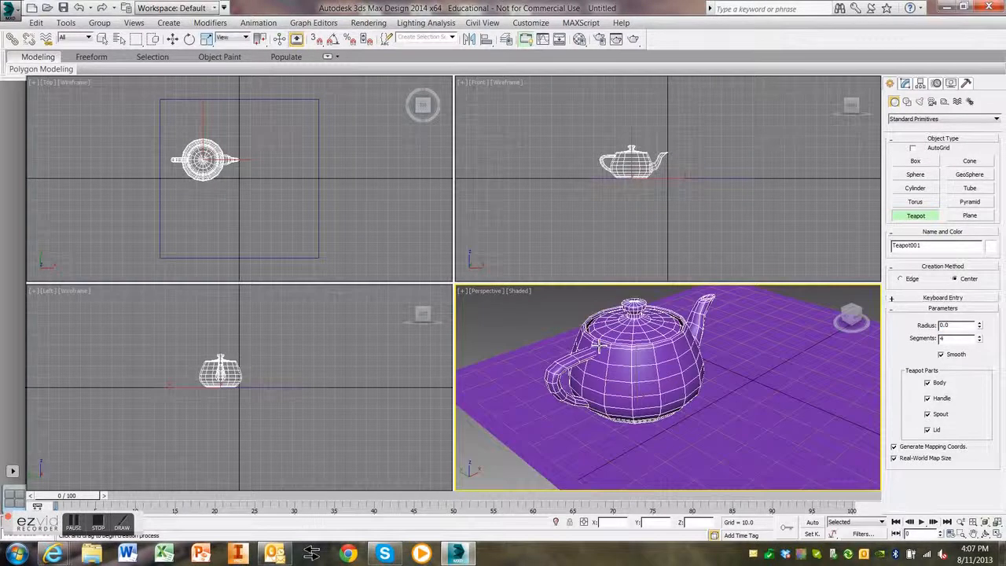
{"action": "scroll", "coordinate": [561, 420], "scroll_direction": "up", "scroll_amount": 1}
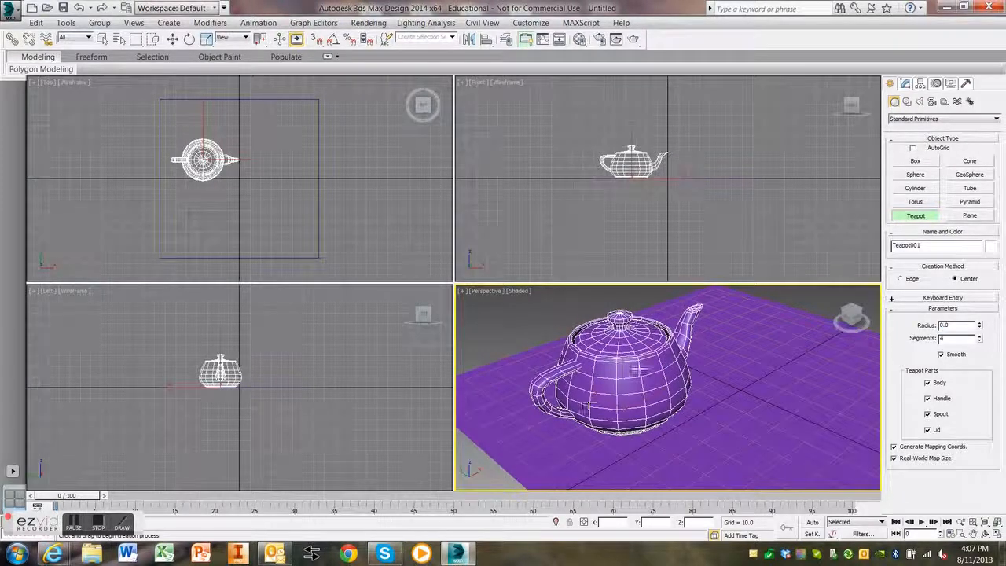
{"action": "key", "text": "g"}
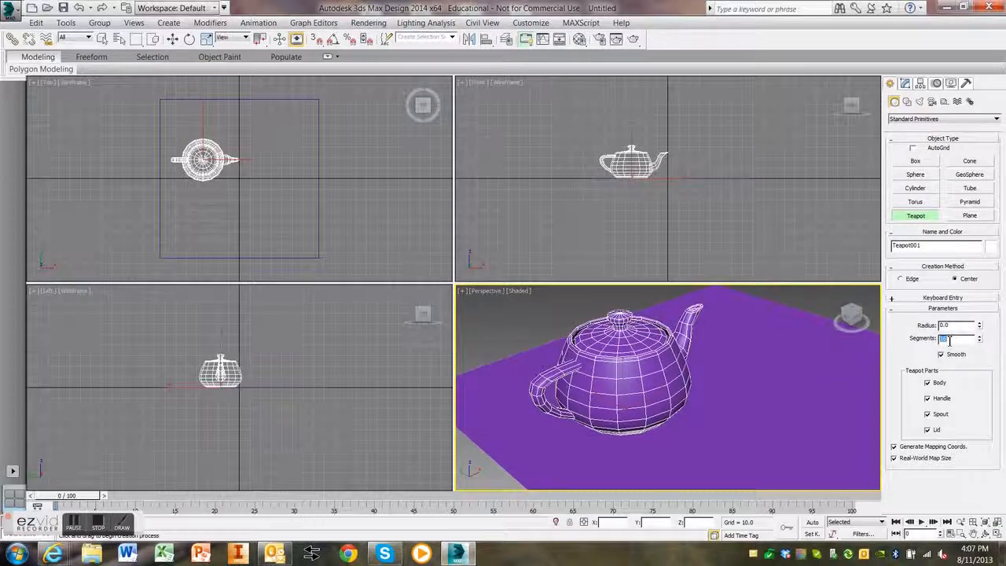
Try 16 and 64 segments on the existing teapot before setting its segment count to 9.
{"action": "double_click", "coordinate": [943, 340]}
{"action": "left_click", "coordinate": [172, 39]}
{"action": "left_click", "coordinate": [905, 83]}
{"action": "double_click", "coordinate": [950, 259]}
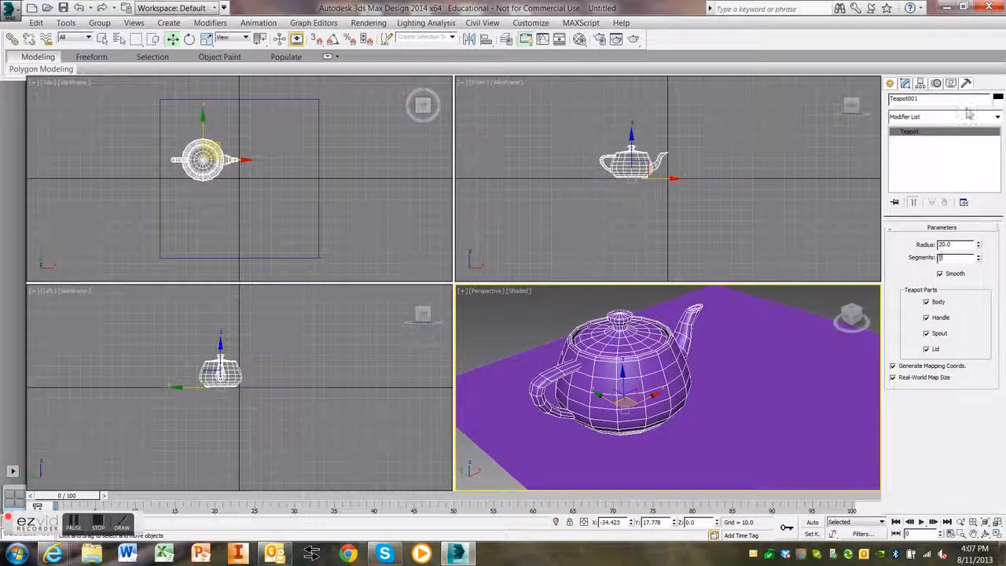
{"action": "type", "text": "16"}
{"action": "key", "text": "Return"}
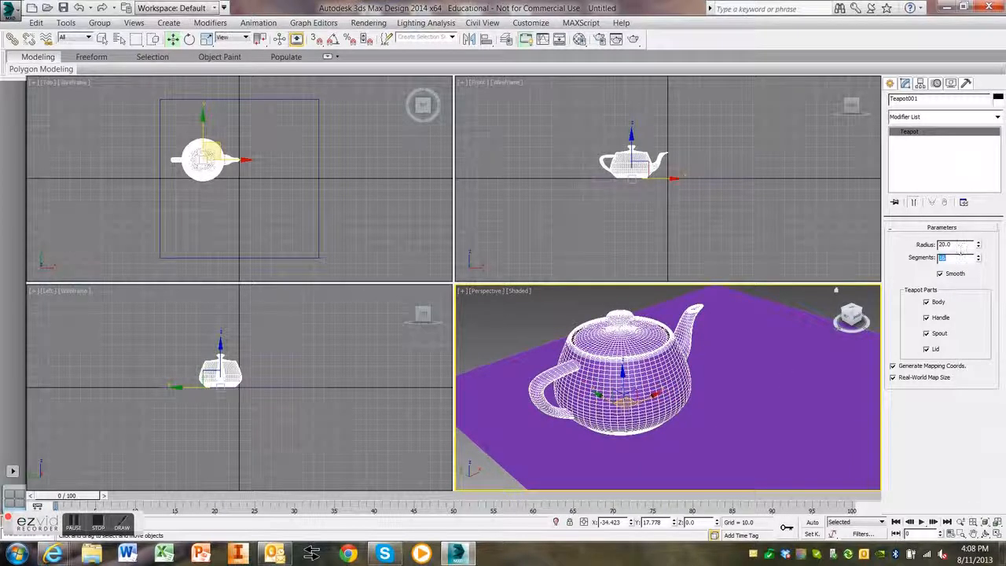
{"action": "type", "text": "64"}
{"action": "key", "text": "Return"}
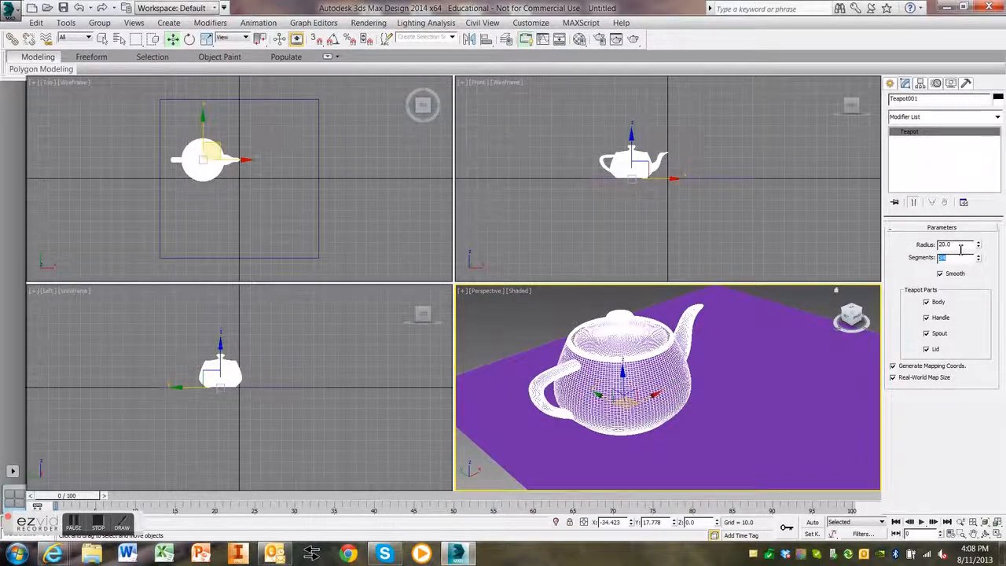
{"action": "type", "text": "8"}
{"action": "key", "text": "Return"}
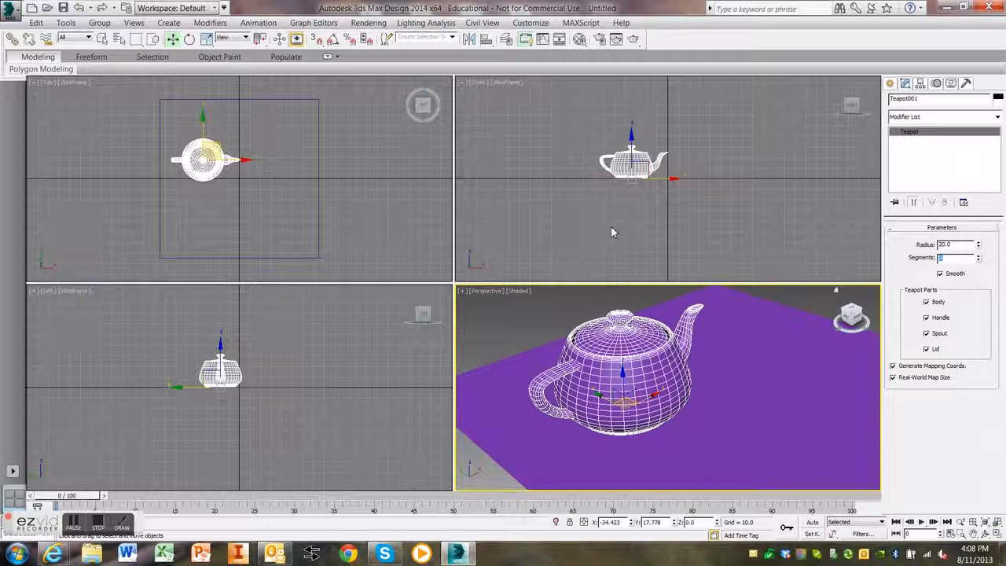
Hide and restore the teapot's body, handle and spout one after another.
{"action": "left_click", "coordinate": [926, 302]}
{"action": "left_click", "coordinate": [926, 302]}
{"action": "left_click", "coordinate": [927, 317]}
{"action": "left_click", "coordinate": [926, 317]}
{"action": "left_click", "coordinate": [926, 333]}
{"action": "left_click", "coordinate": [926, 334]}
Remove the teapot's lid and orbit the perspective view to look into the open body.
{"action": "left_click", "coordinate": [926, 348]}
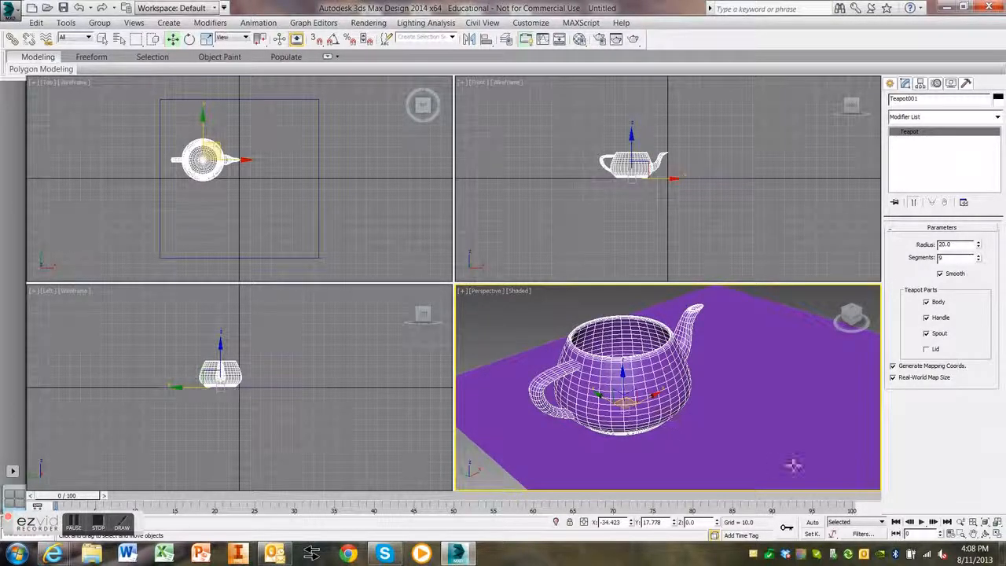
{"action": "left_click", "coordinate": [986, 534]}
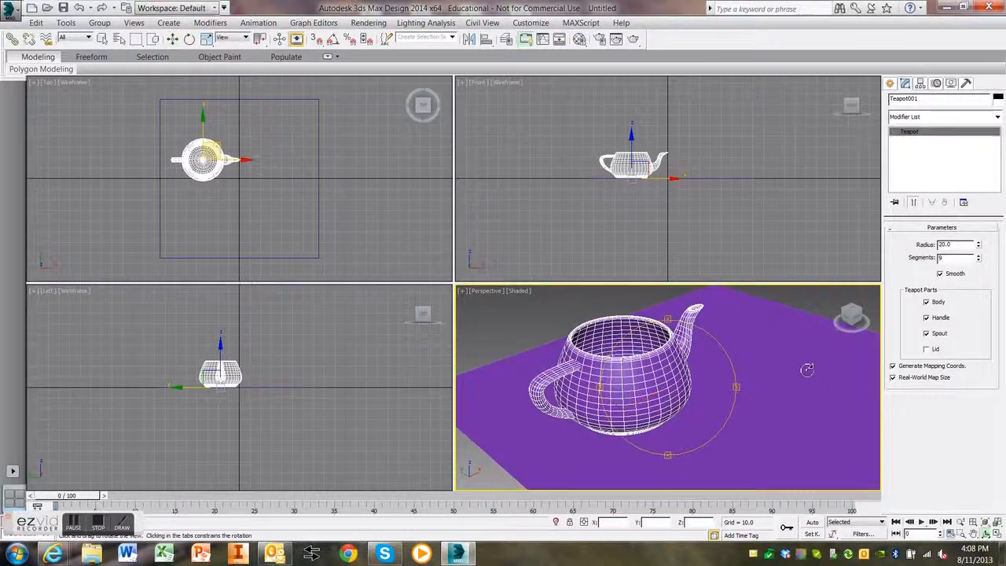
{"action": "left_click_drag", "start_coordinate": [699, 439], "coordinate": [634, 441]}
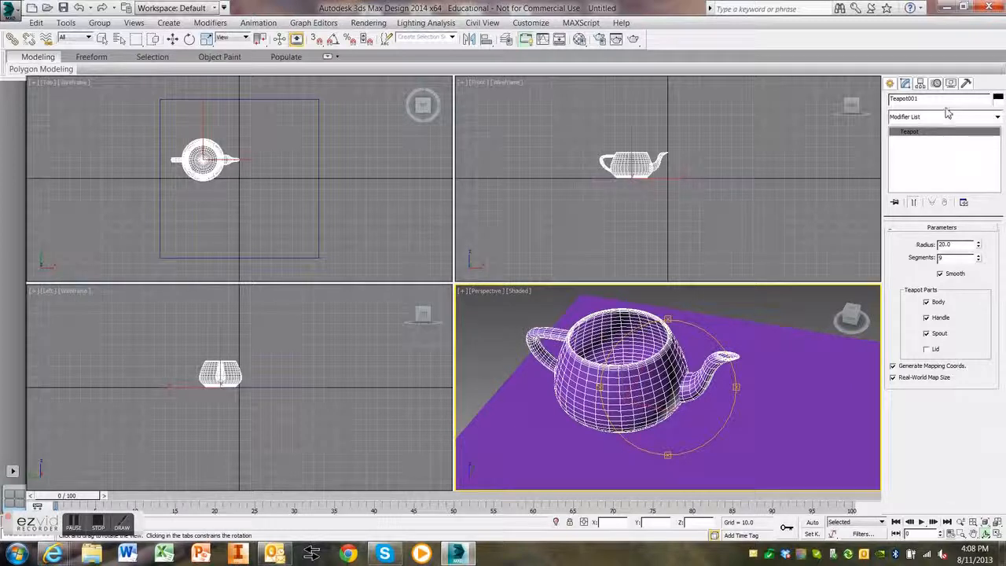
Rename the teapot as "Teapot (no lid)" and set its object color to blue.
{"action": "key", "text": "BackSpace"}
{"action": "key", "text": "BackSpace"}
{"action": "key", "text": "BackSpace"}
{"action": "left_click", "coordinate": [998, 99]}
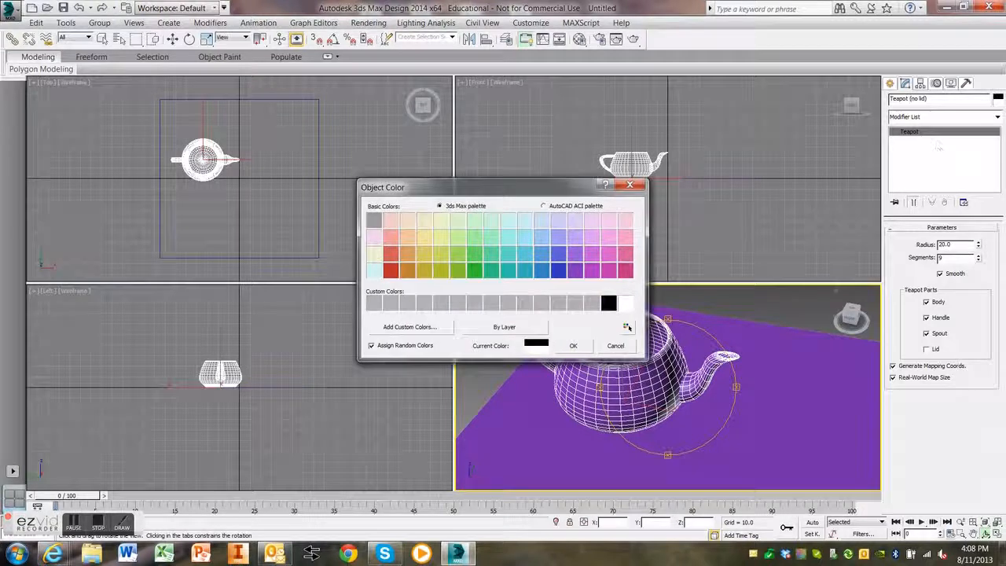
{"action": "left_click", "coordinate": [541, 254]}
{"action": "left_click", "coordinate": [573, 346]}
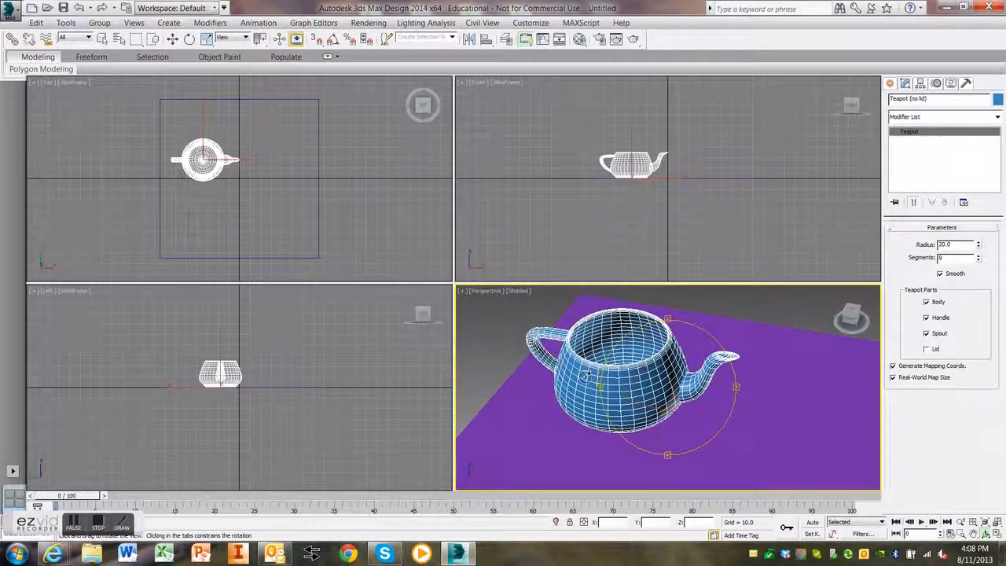
Move the teapot to about X -38.3, Y 35.9 in the top view and rotate it about -46.5° around Z.
{"action": "left_click_drag", "start_coordinate": [586, 377], "coordinate": [498, 351]}
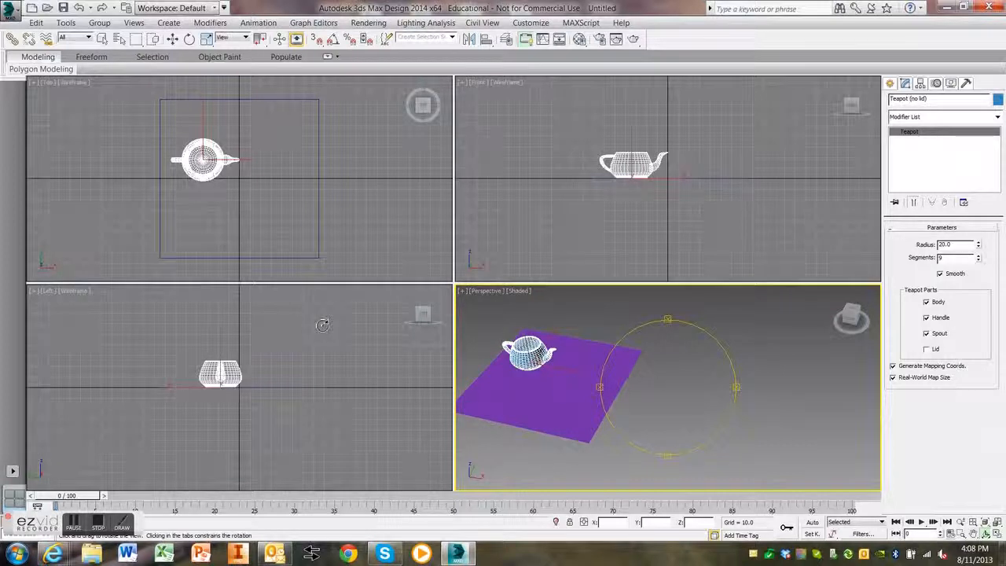
{"action": "left_click", "coordinate": [173, 39]}
{"action": "left_click_drag", "start_coordinate": [207, 157], "coordinate": [215, 129]}
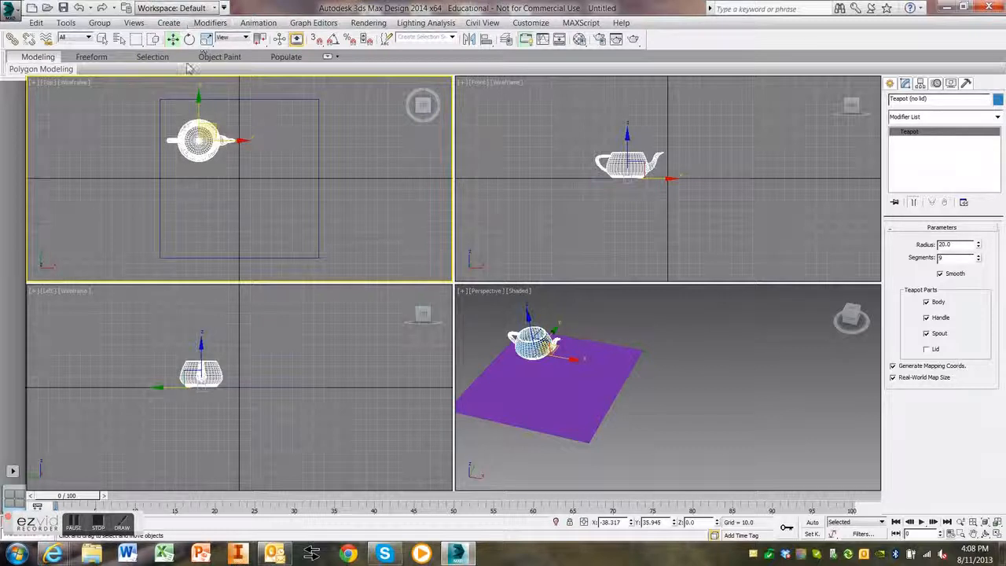
{"action": "left_click", "coordinate": [190, 39]}
{"action": "left_click_drag", "start_coordinate": [192, 177], "coordinate": [218, 207]}
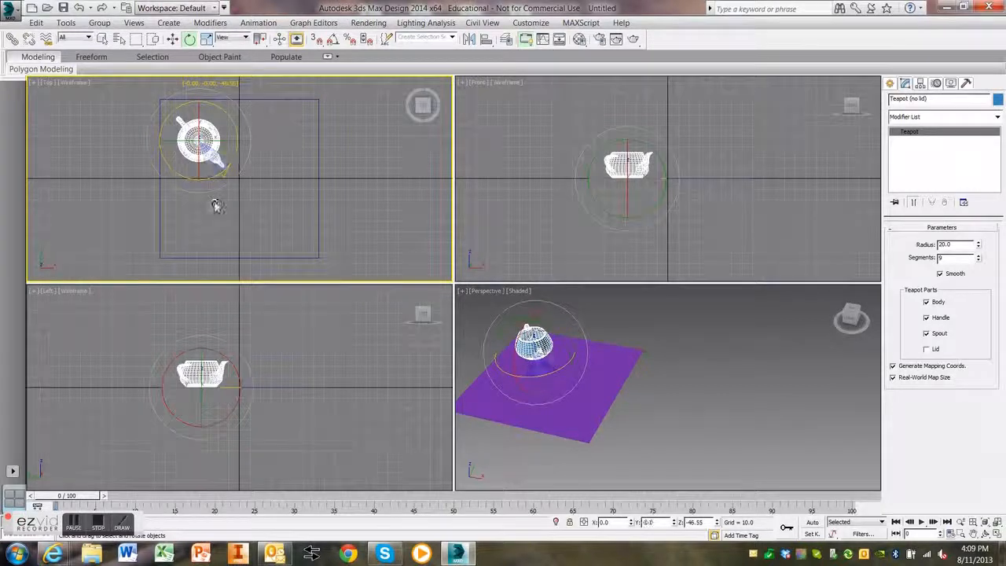
Create a sphere with a radius of about 32.25 on the ground plane, beside the teapot.
{"action": "left_click", "coordinate": [890, 83]}
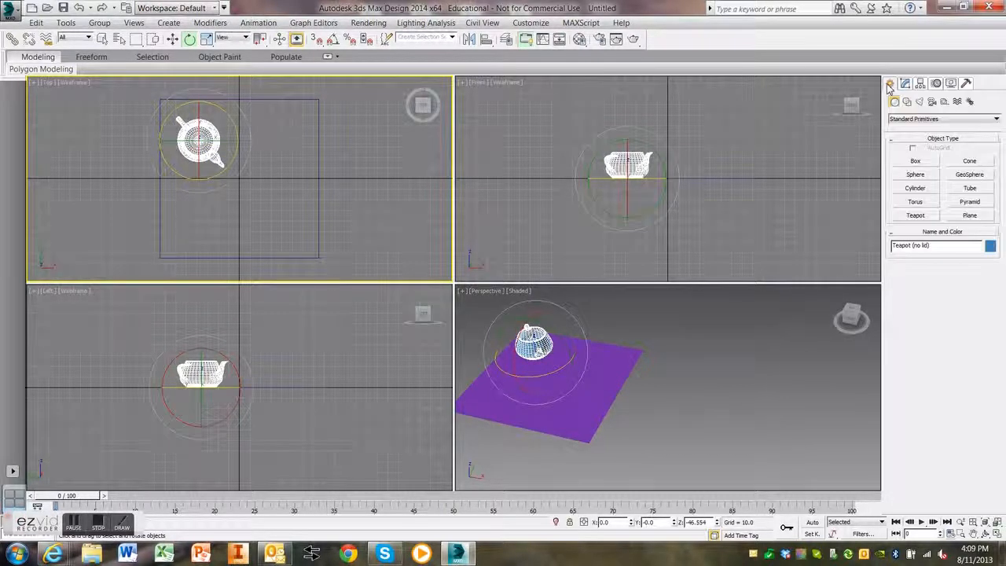
{"action": "left_click", "coordinate": [916, 215]}
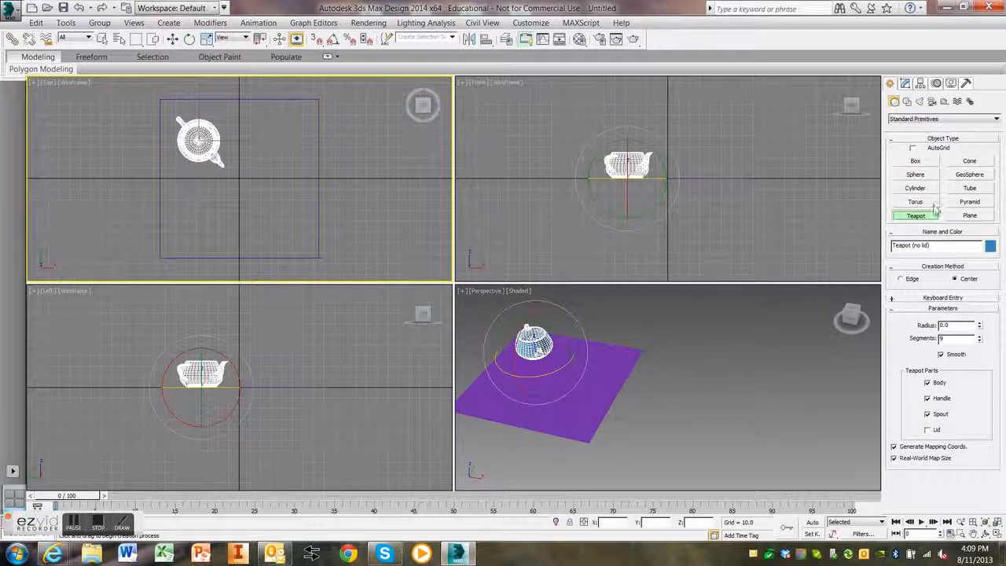
{"action": "left_click", "coordinate": [917, 202]}
{"action": "left_click", "coordinate": [916, 174]}
{"action": "left_click_drag", "start_coordinate": [582, 385], "coordinate": [555, 408]}
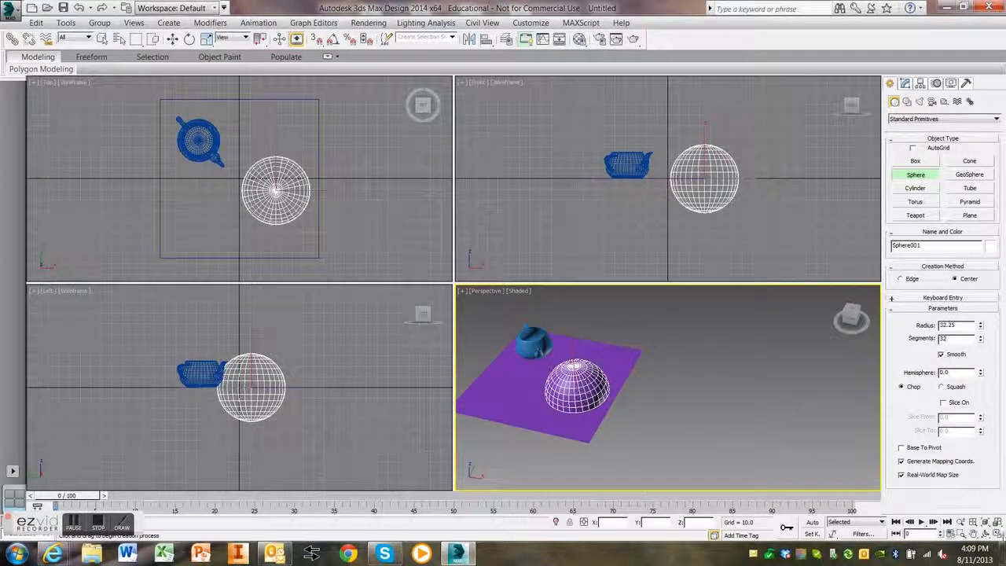
Inspect the half-buried sphere in the perspective view, and raise it to a height of about Z 33.1 in the front view.
{"action": "left_click", "coordinate": [997, 534]}
{"action": "scroll", "coordinate": [635, 307], "scroll_direction": "down", "scroll_amount": 5}
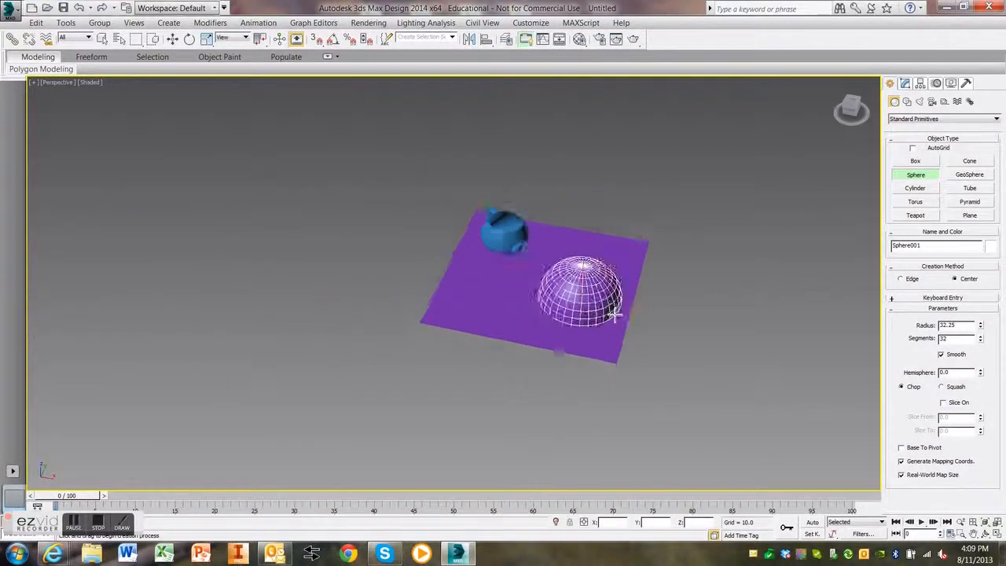
{"action": "scroll", "coordinate": [611, 315], "scroll_direction": "up", "scroll_amount": 10}
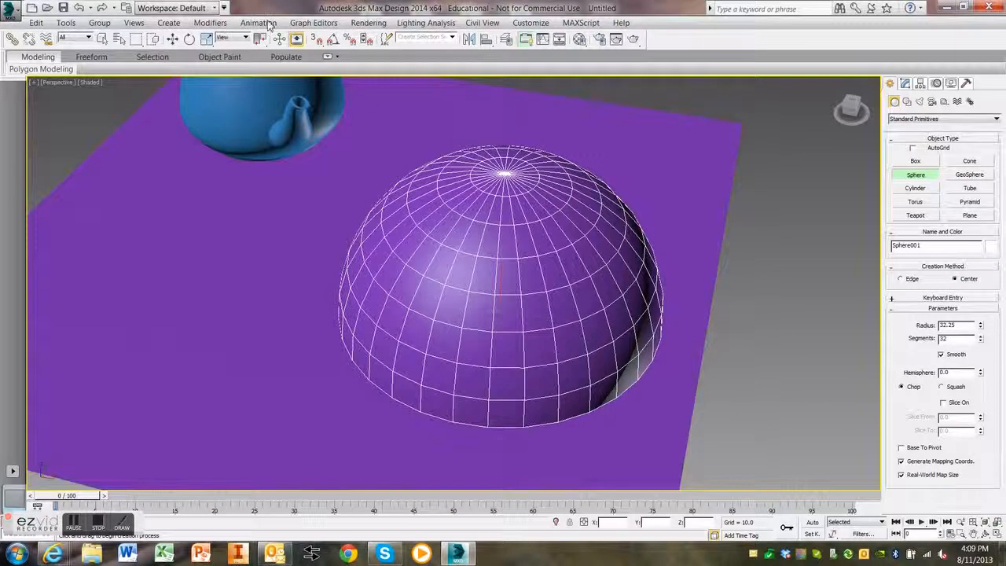
{"action": "left_click", "coordinate": [172, 39]}
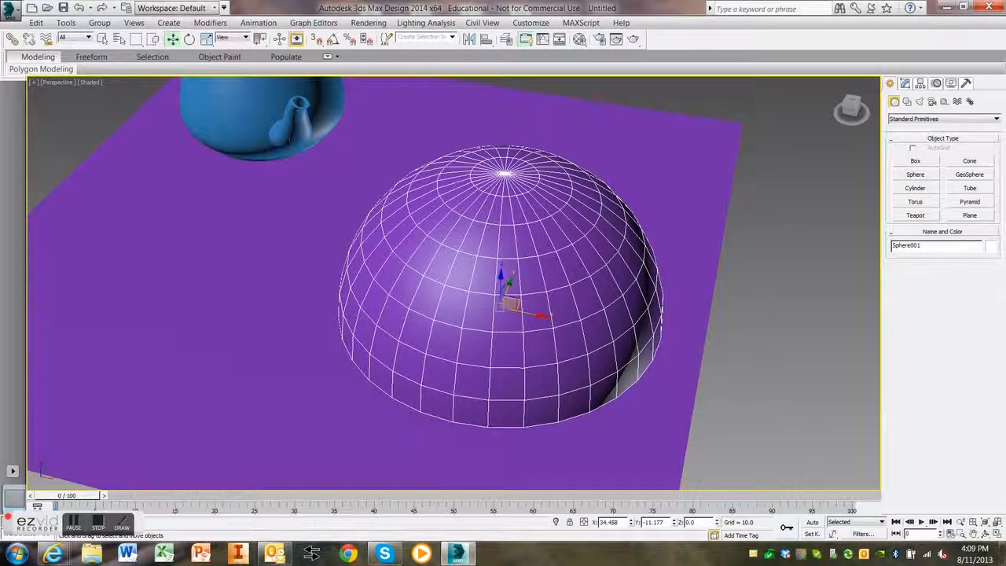
{"action": "left_click", "coordinate": [997, 534]}
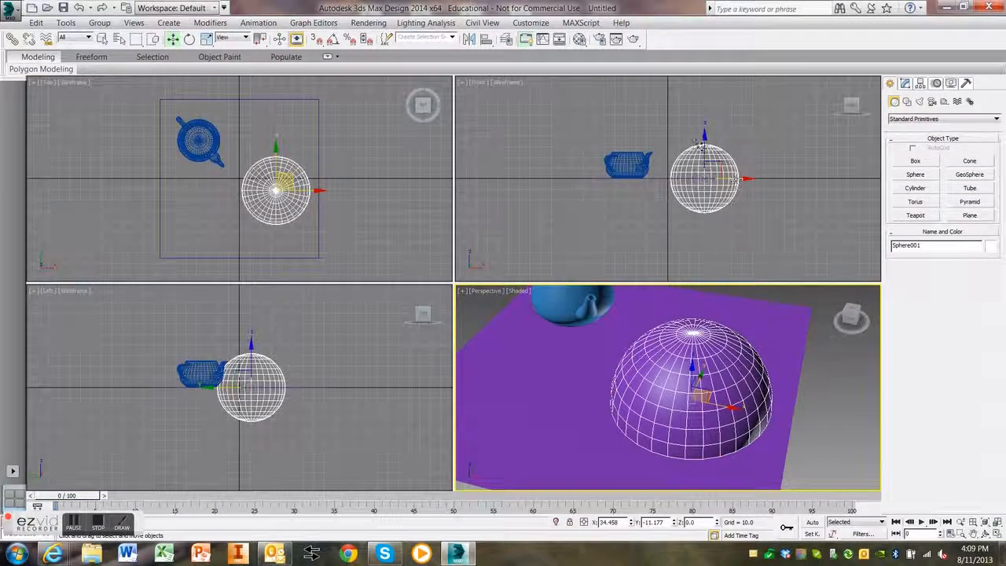
{"action": "left_click_drag", "start_coordinate": [706, 145], "coordinate": [706, 112]}
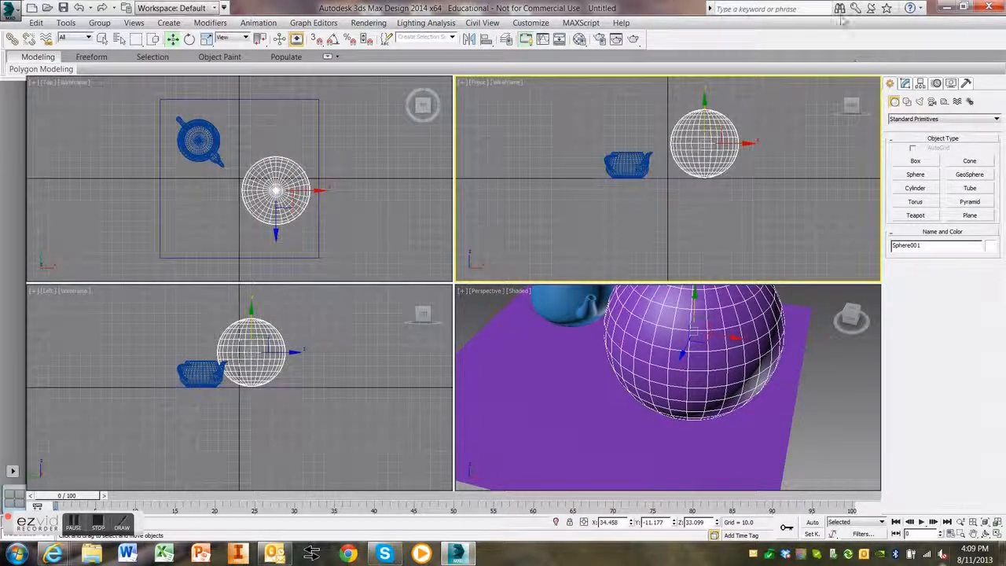
Rename the sphere as "Sphere" and set its object color to light purple.
{"action": "left_click", "coordinate": [813, 445]}
{"action": "key", "text": "alt+w"}
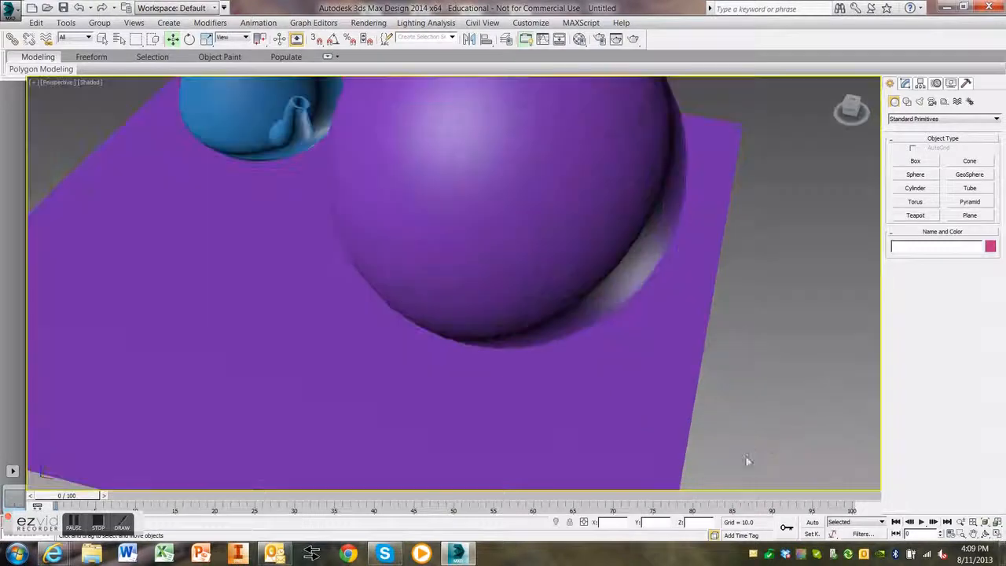
{"action": "left_click", "coordinate": [578, 194]}
{"action": "middle_click_drag", "start_coordinate": [556, 215], "coordinate": [559, 294]}
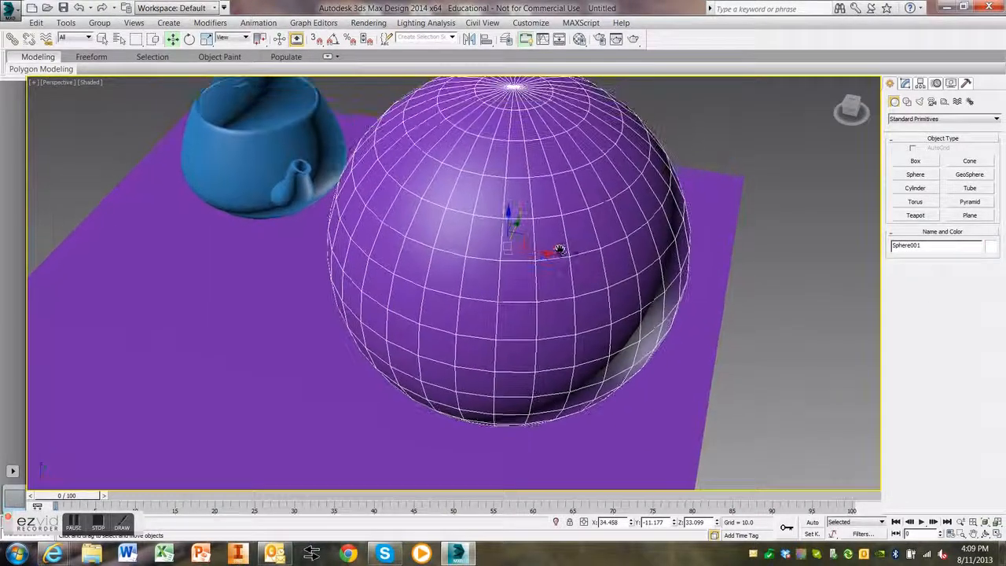
{"action": "key", "text": "BackSpace"}
{"action": "key", "text": "BackSpace"}
{"action": "left_click", "coordinate": [993, 247]}
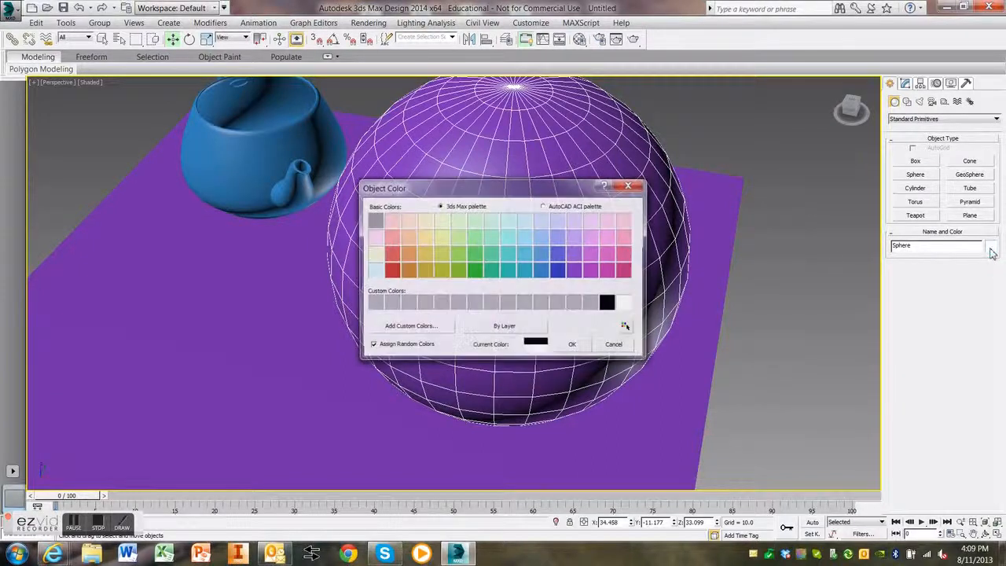
{"action": "left_click", "coordinate": [592, 254]}
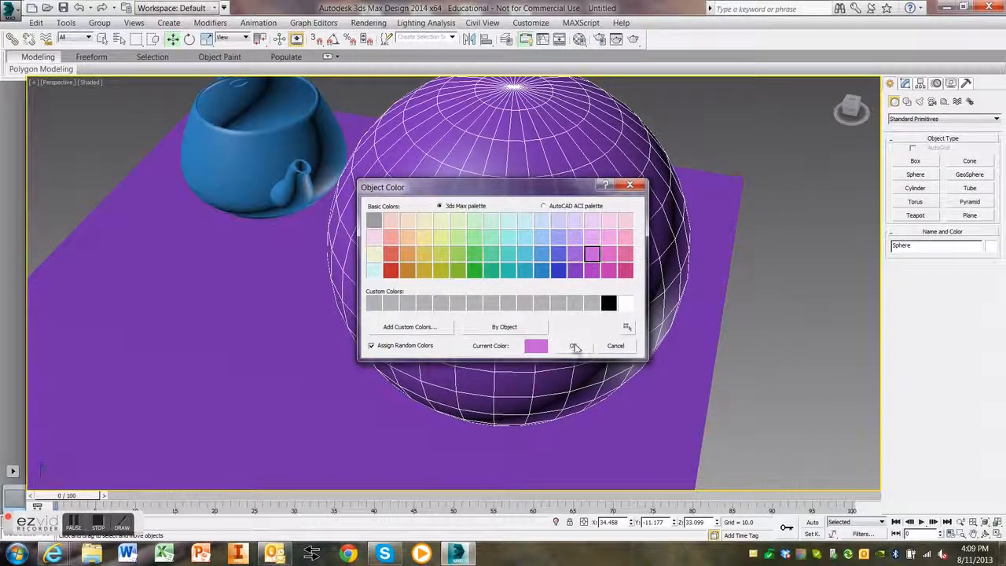
{"action": "left_click", "coordinate": [575, 346]}
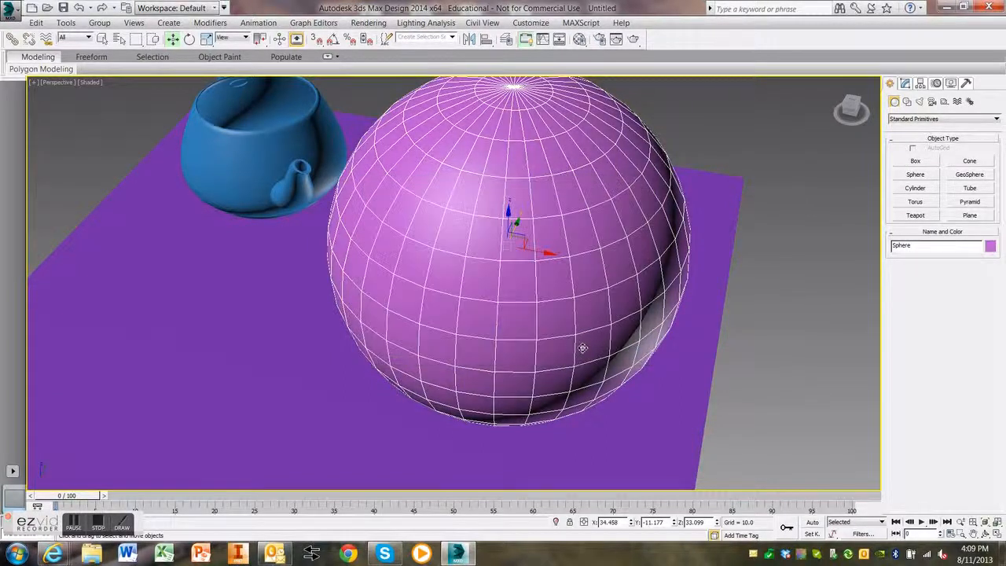
Set the sphere's radius to 30.
{"action": "left_click", "coordinate": [905, 85]}
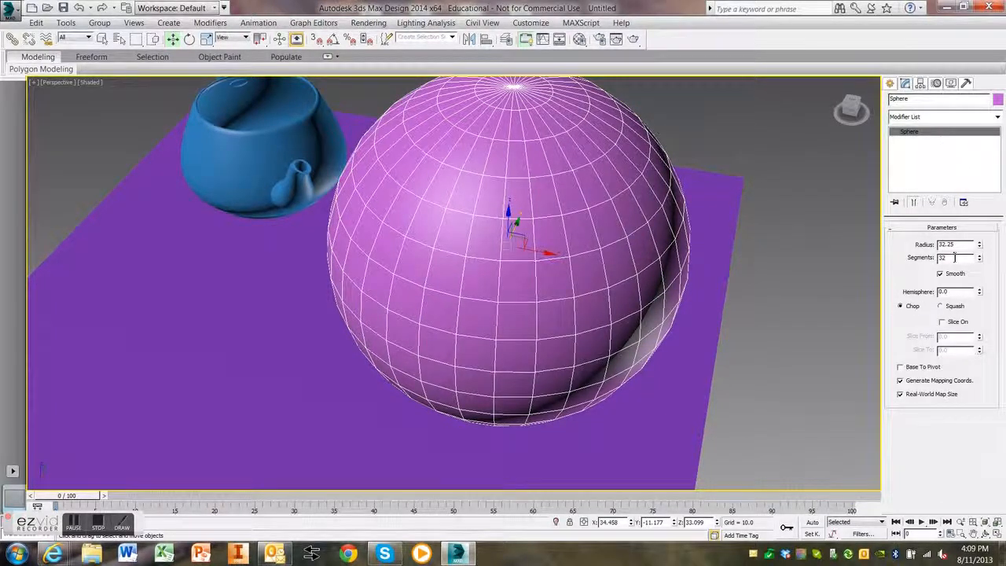
{"action": "double_click", "coordinate": [957, 245]}
{"action": "type", "text": "30"}
{"action": "key", "text": "Return"}
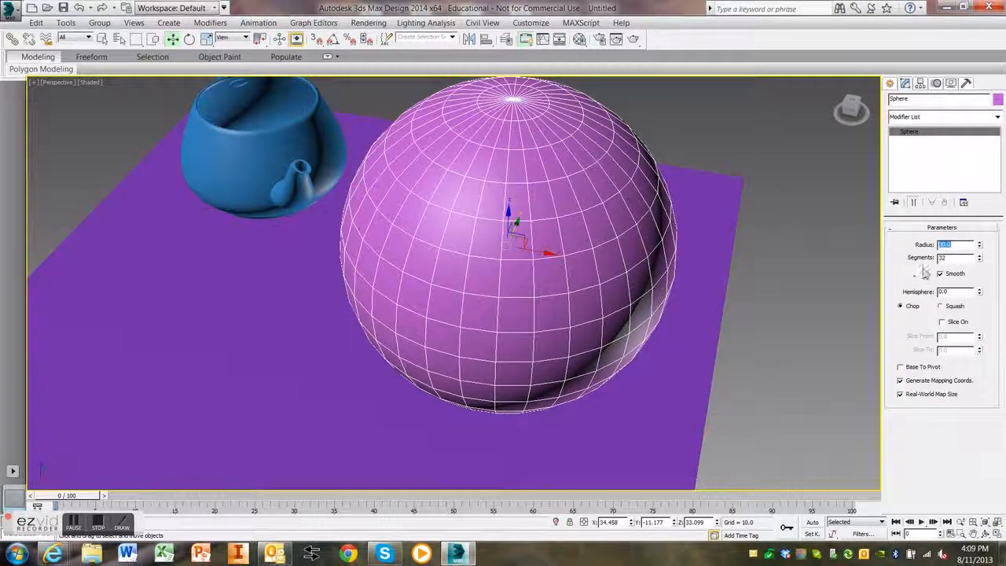
Try 64 segments on the sphere before setting its segment count to 34.
{"action": "key", "text": "Tab"}
{"action": "type", "text": "64"}
{"action": "key", "text": "Return"}
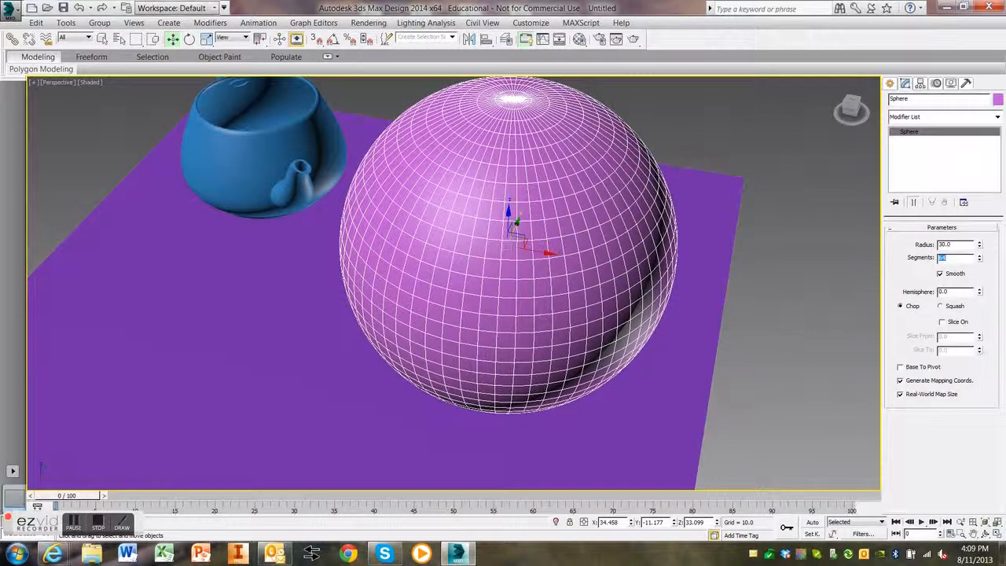
{"action": "type", "text": "32"}
{"action": "key", "text": "Return"}
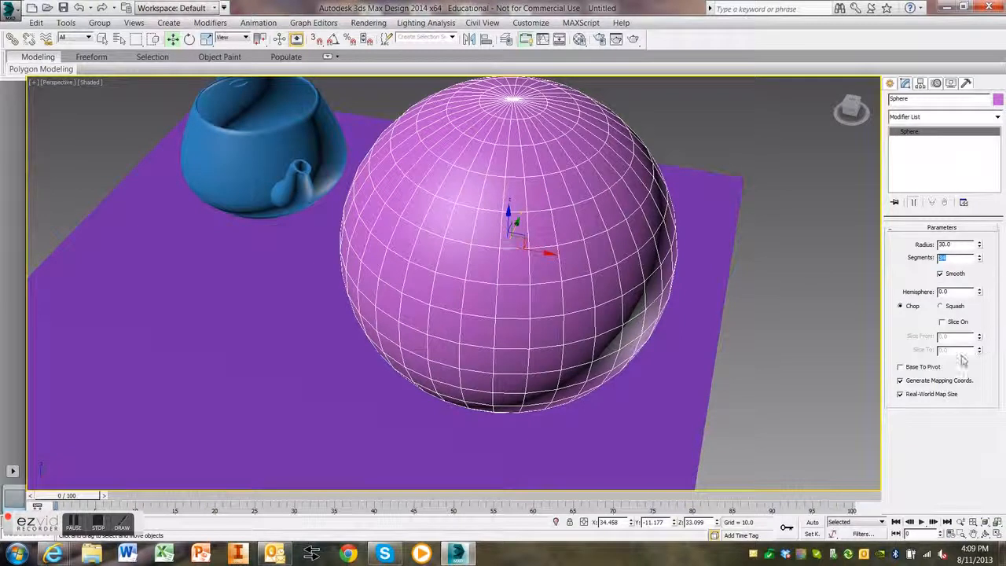
Try a hemisphere value of 0.5 with Chop on the sphere and orbit to inspect its flat underside.
{"action": "left_click", "coordinate": [981, 292]}
{"action": "type", "text": "0.2"}
{"action": "key", "text": "Return"}
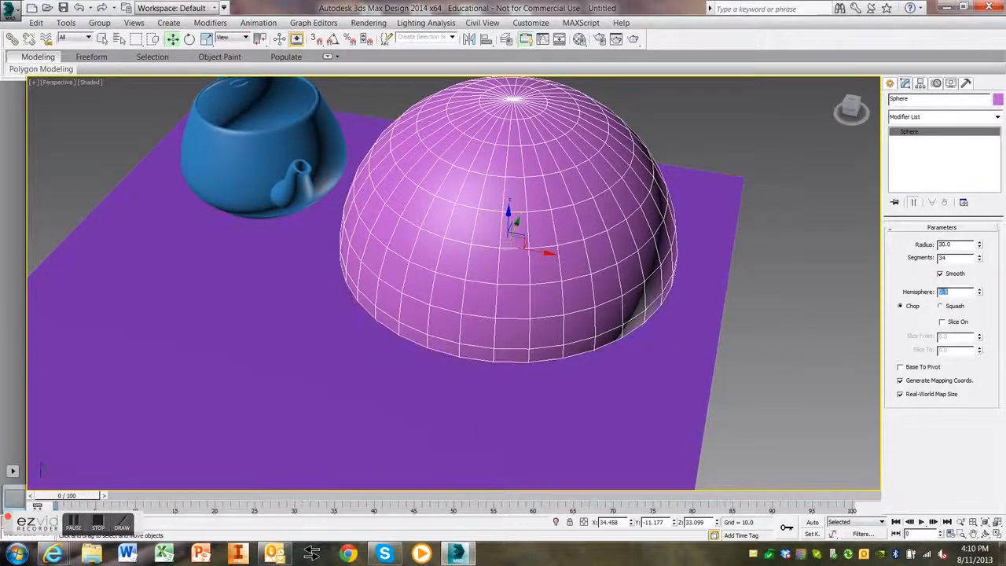
{"action": "left_click", "coordinate": [987, 533]}
{"action": "left_click_drag", "start_coordinate": [463, 393], "coordinate": [464, 339]}
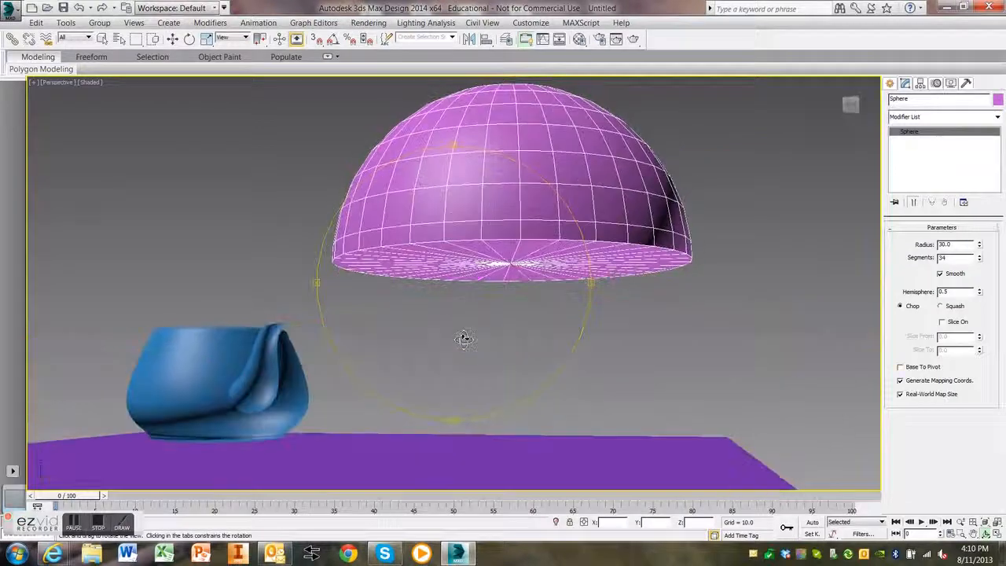
Undo the sphere's chopped hemisphere and frame the sphere, teapot and plane in the perspective view.
{"action": "key", "text": "ctrl+z"}
{"action": "left_click_drag", "start_coordinate": [522, 328], "coordinate": [508, 374]}
{"action": "scroll", "coordinate": [508, 374], "scroll_direction": "up", "scroll_amount": 3}
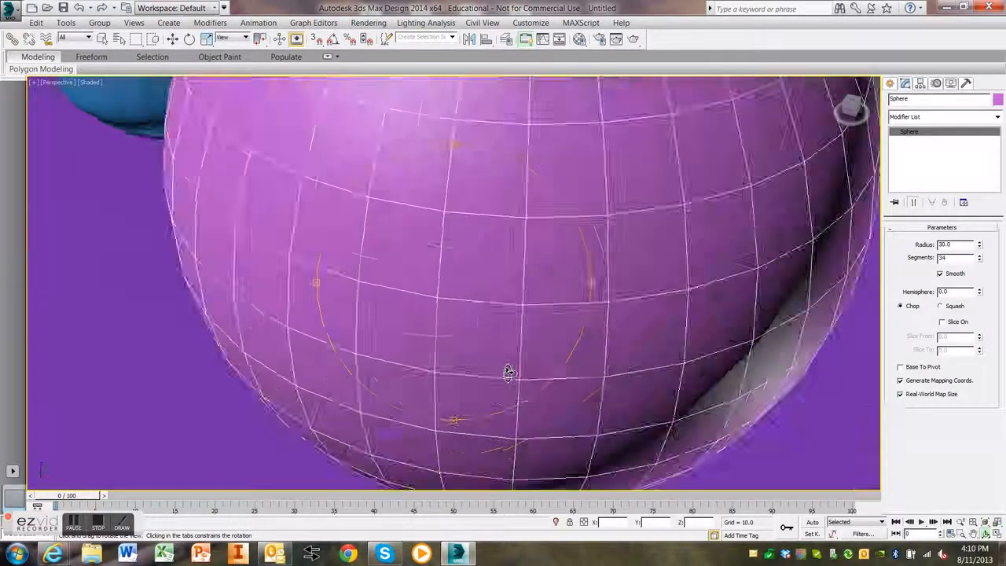
{"action": "scroll", "coordinate": [508, 376], "scroll_direction": "down", "scroll_amount": 6}
{"action": "scroll", "coordinate": [508, 374], "scroll_direction": "up", "scroll_amount": 2}
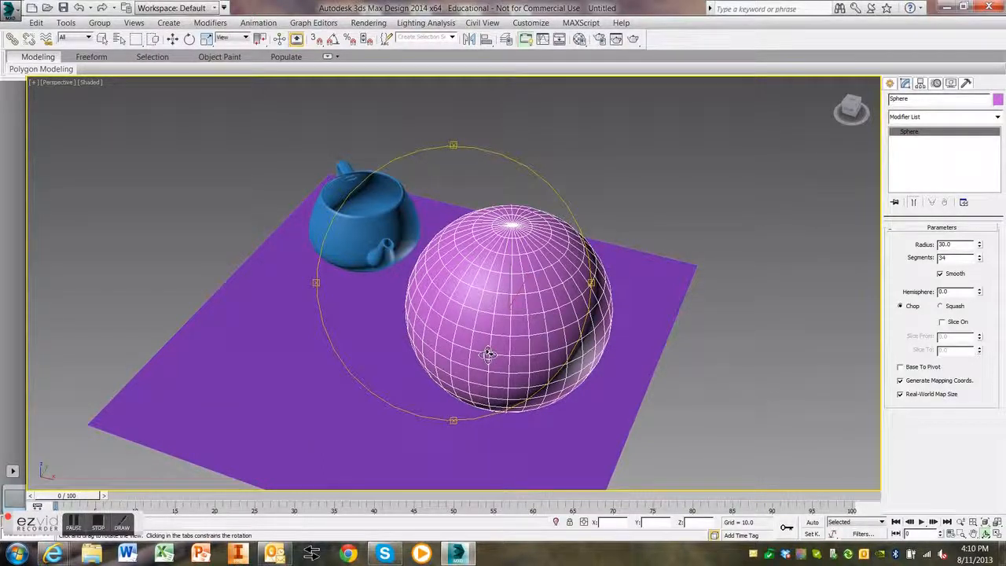
Switch the sphere's hemisphere method to Squash and set its hemisphere value to 0.5.
{"action": "left_click", "coordinate": [943, 307]}
{"action": "left_click_drag", "start_coordinate": [980, 294], "coordinate": [984, 256]}
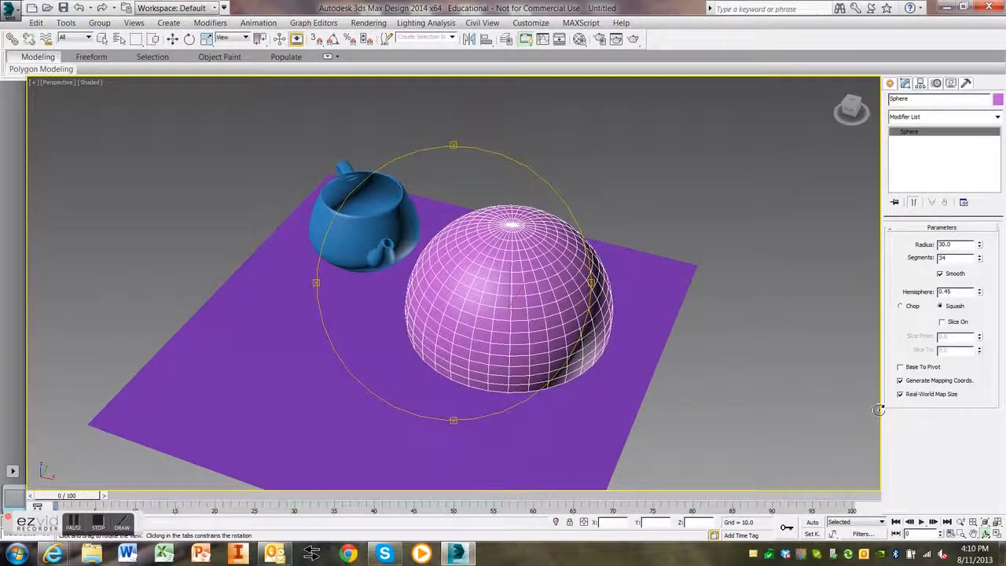
{"action": "double_click", "coordinate": [936, 292]}
{"action": "key", "text": "Return"}
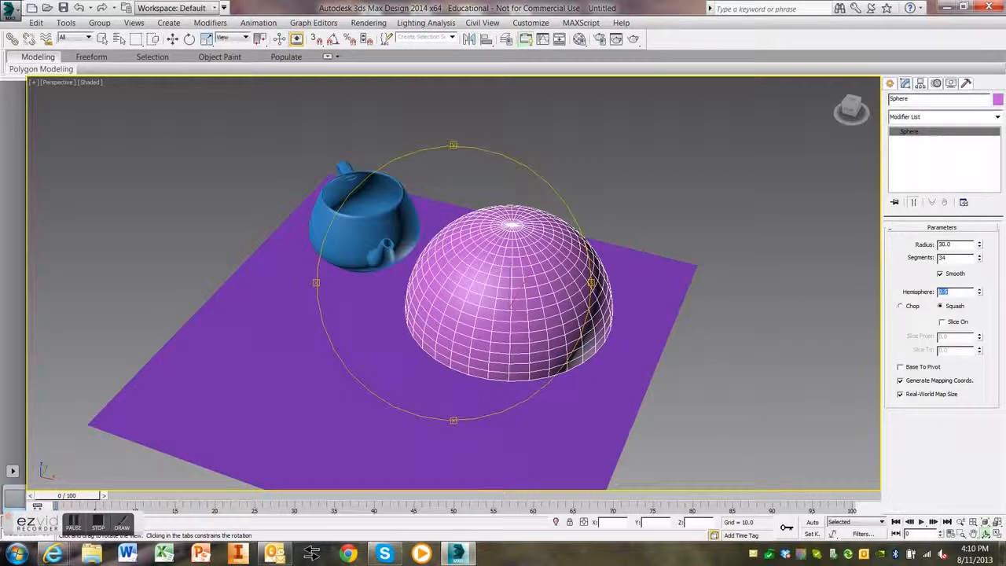
Rotate the hemisphere about 151° around X and -88° around Z, and move it to about X -20.7, Y -34.7, Z 12.5.
{"action": "left_click", "coordinate": [172, 38]}
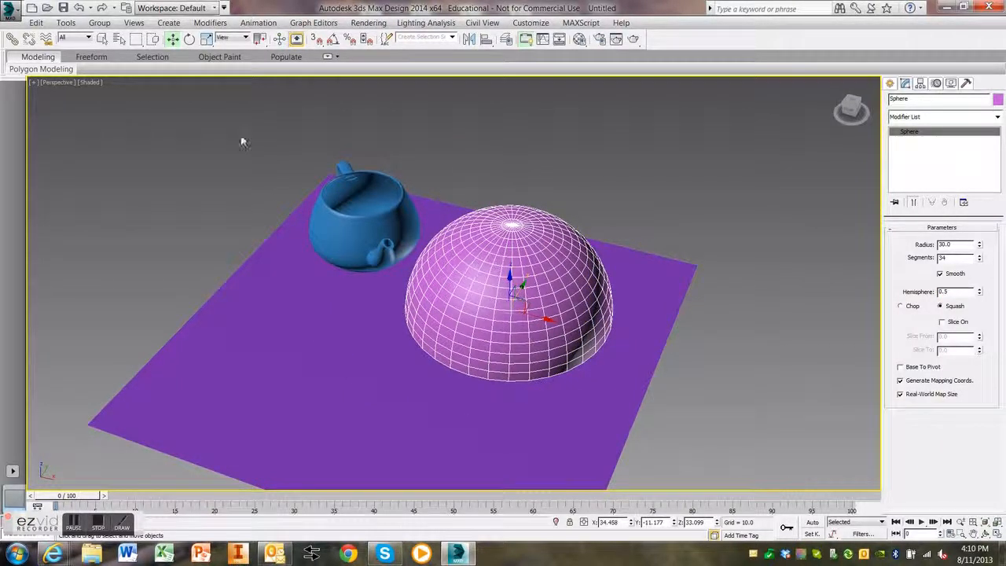
{"action": "left_click", "coordinate": [189, 38]}
{"action": "left_click_drag", "start_coordinate": [510, 289], "coordinate": [476, 449]}
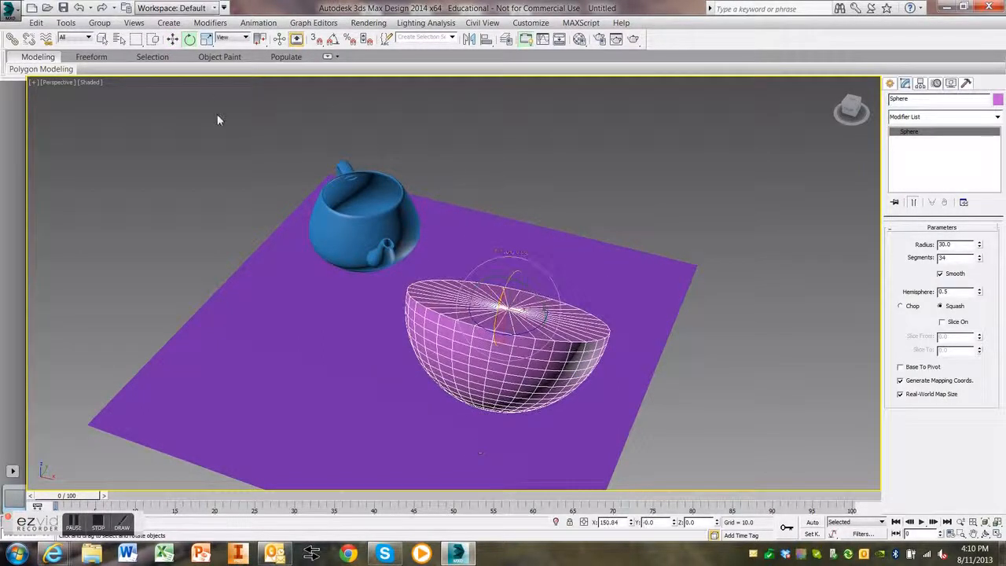
{"action": "left_click_drag", "start_coordinate": [528, 332], "coordinate": [438, 334]}
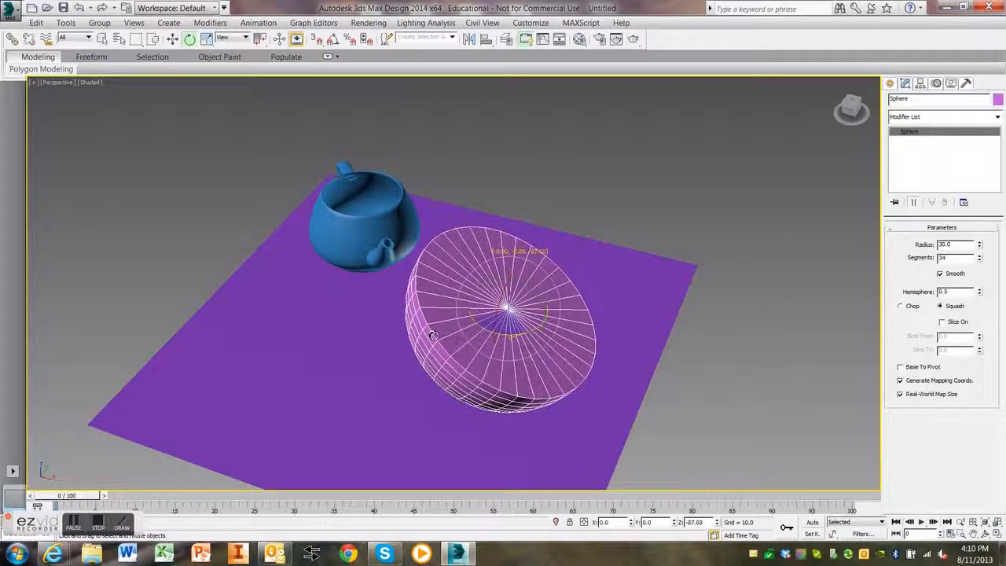
{"action": "left_click", "coordinate": [173, 38]}
{"action": "left_click_drag", "start_coordinate": [511, 307], "coordinate": [315, 334]}
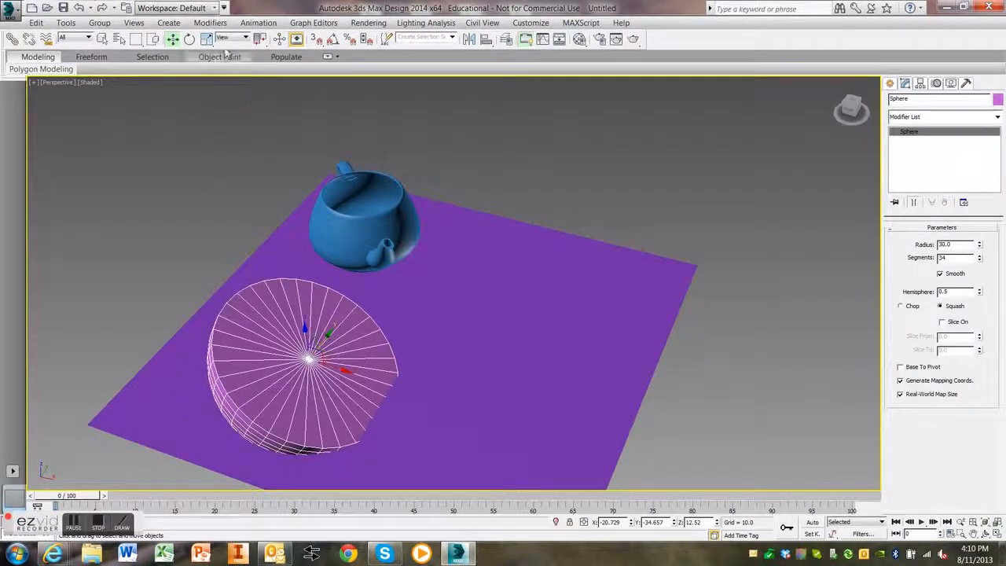
Rotate the hemisphere about 29° around Y and move it to about X -29.7, Y -40.8.
{"action": "left_click", "coordinate": [190, 40]}
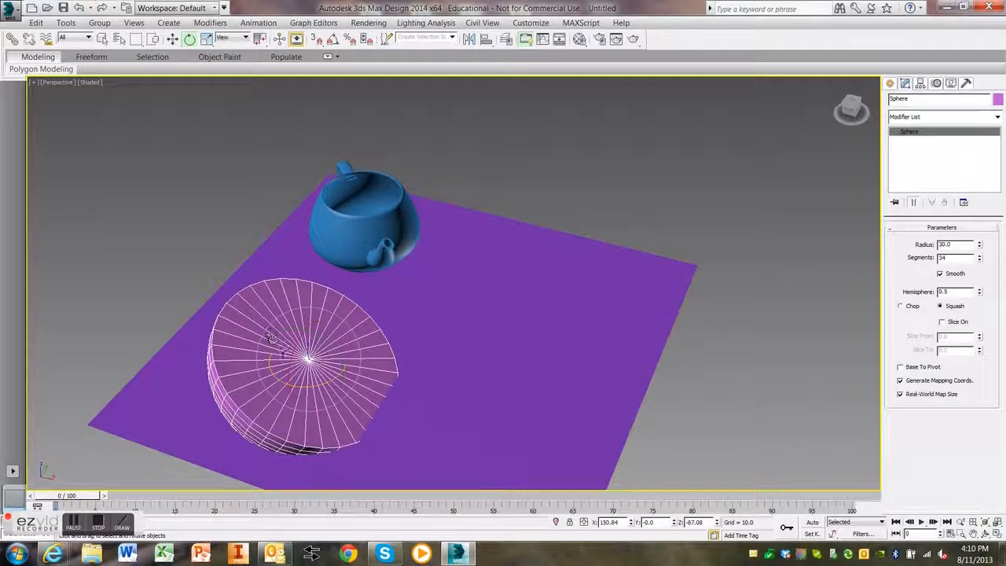
{"action": "left_click_drag", "start_coordinate": [310, 337], "coordinate": [347, 344]}
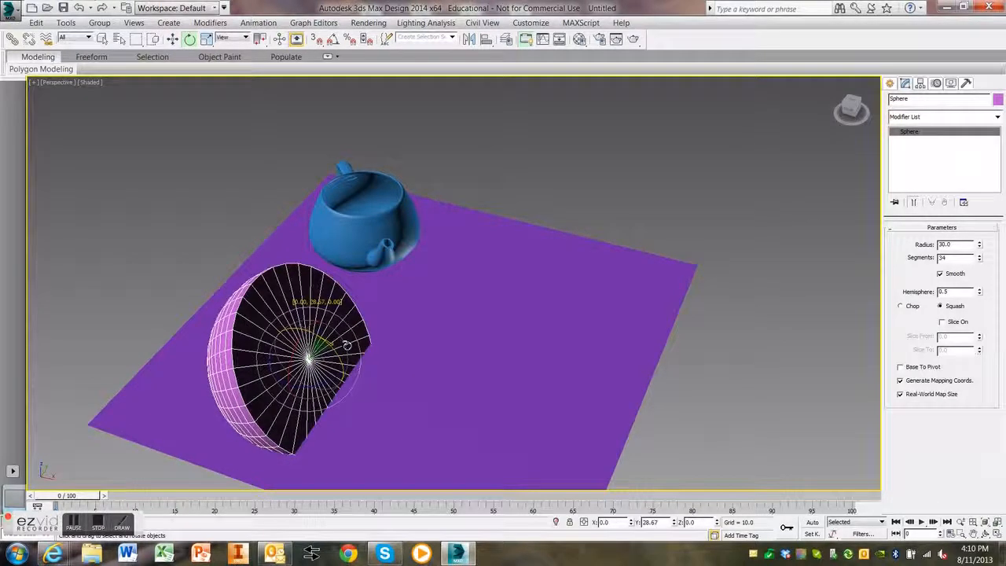
{"action": "left_click", "coordinate": [172, 39]}
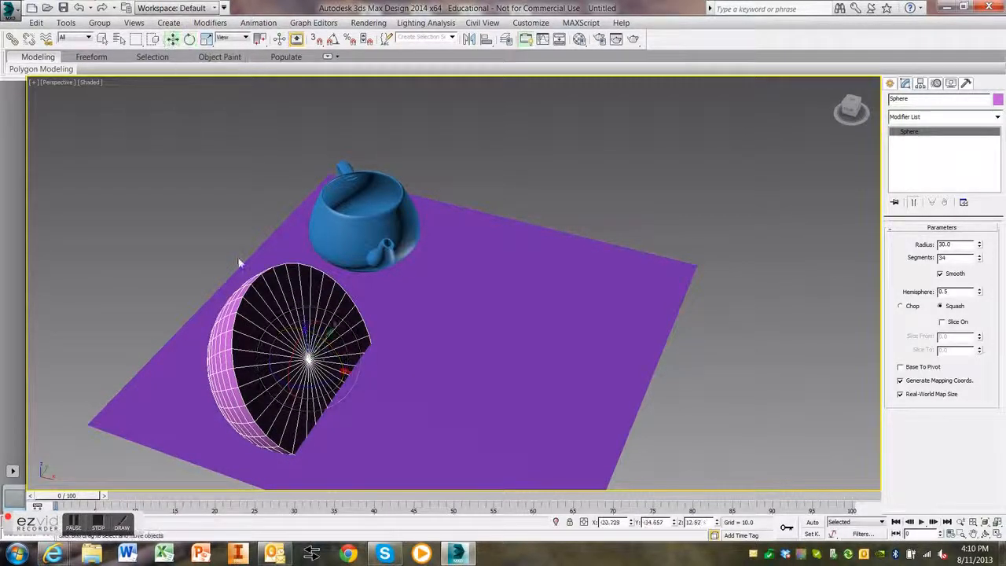
{"action": "left_click_drag", "start_coordinate": [332, 356], "coordinate": [293, 360]}
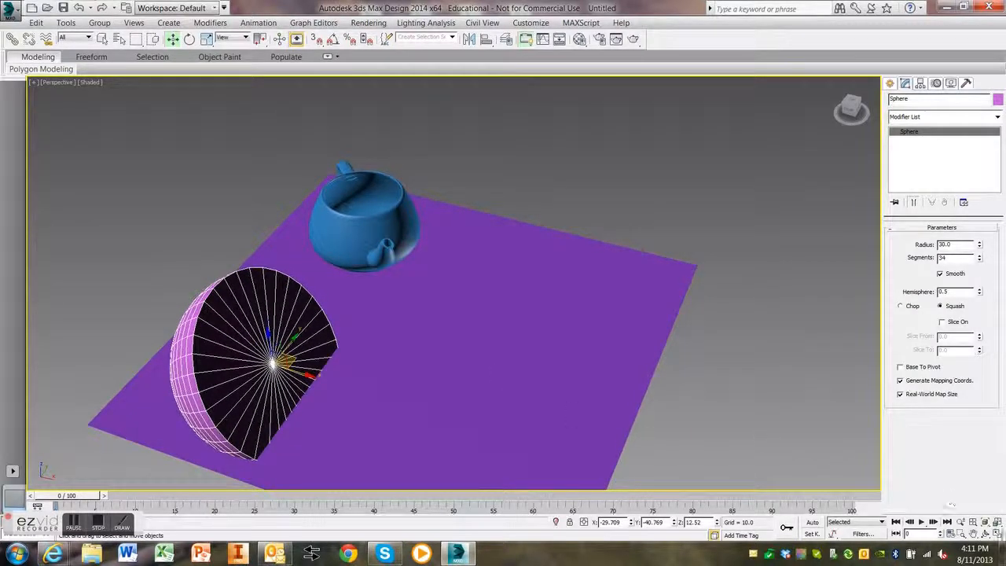
Try raising the teapot about 2.6 units above the ground in the Left view of the four-viewport layout, and undo the move.
{"action": "key", "text": "alt+w"}
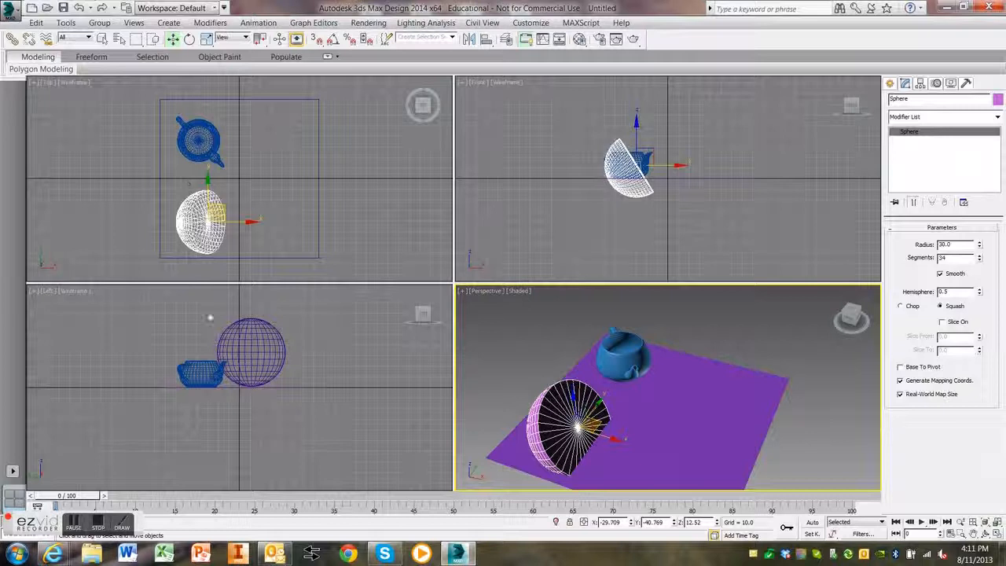
{"action": "left_click", "coordinate": [204, 399]}
{"action": "scroll", "coordinate": [205, 398], "scroll_direction": "down", "scroll_amount": 5}
{"action": "scroll", "coordinate": [205, 397], "scroll_direction": "up", "scroll_amount": 10}
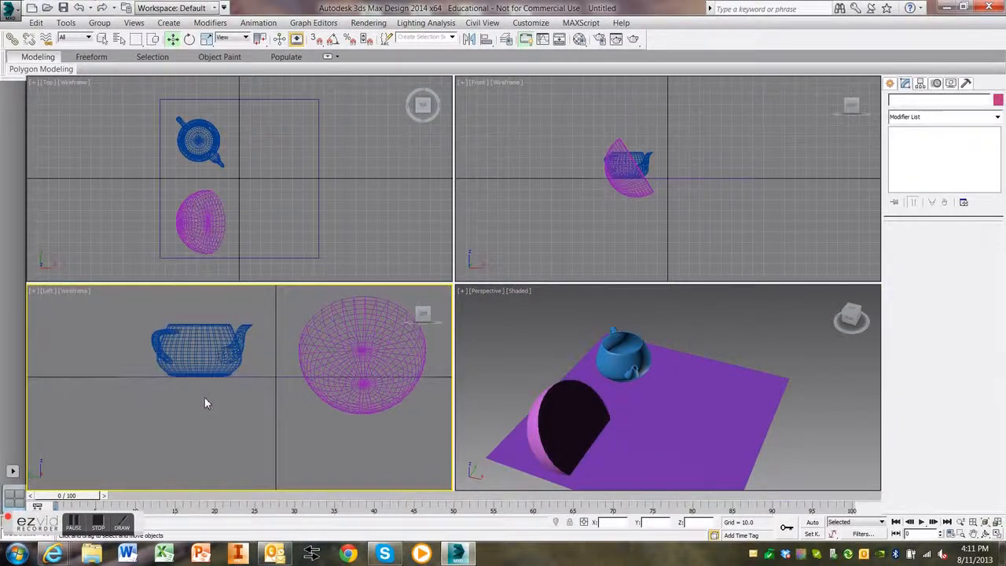
{"action": "left_click", "coordinate": [201, 358]}
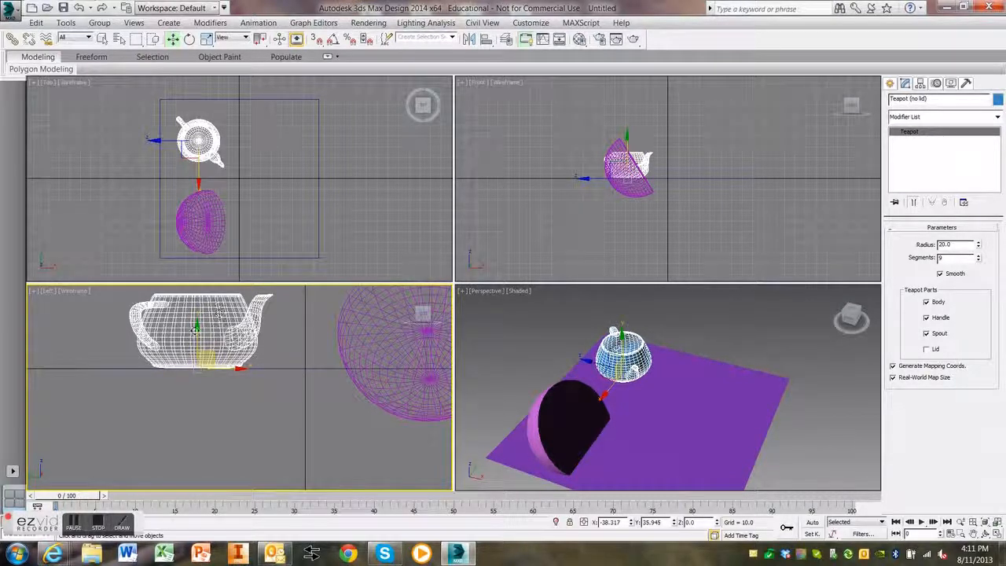
{"action": "left_click_drag", "start_coordinate": [200, 335], "coordinate": [200, 329]}
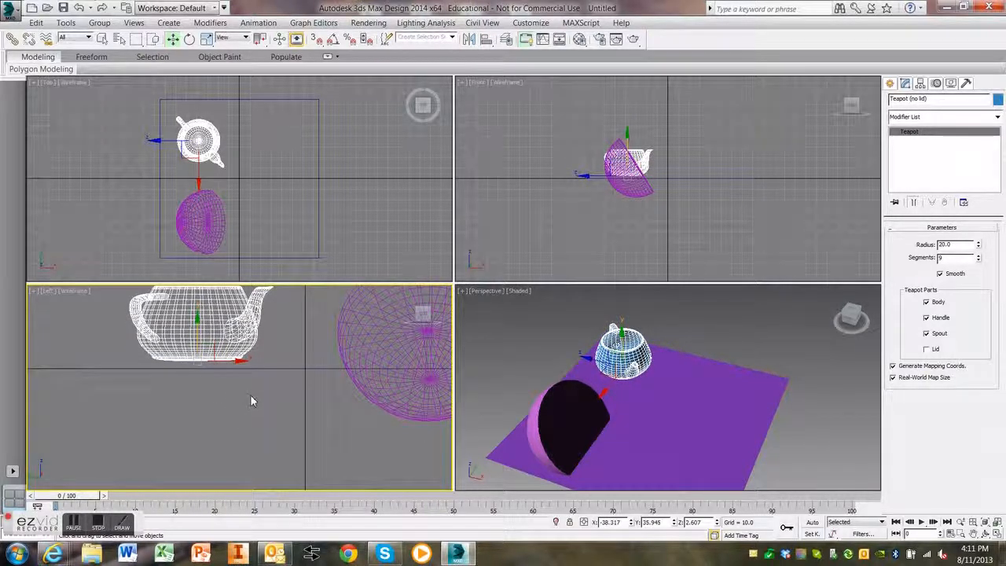
{"action": "key", "text": "ctrl+z"}
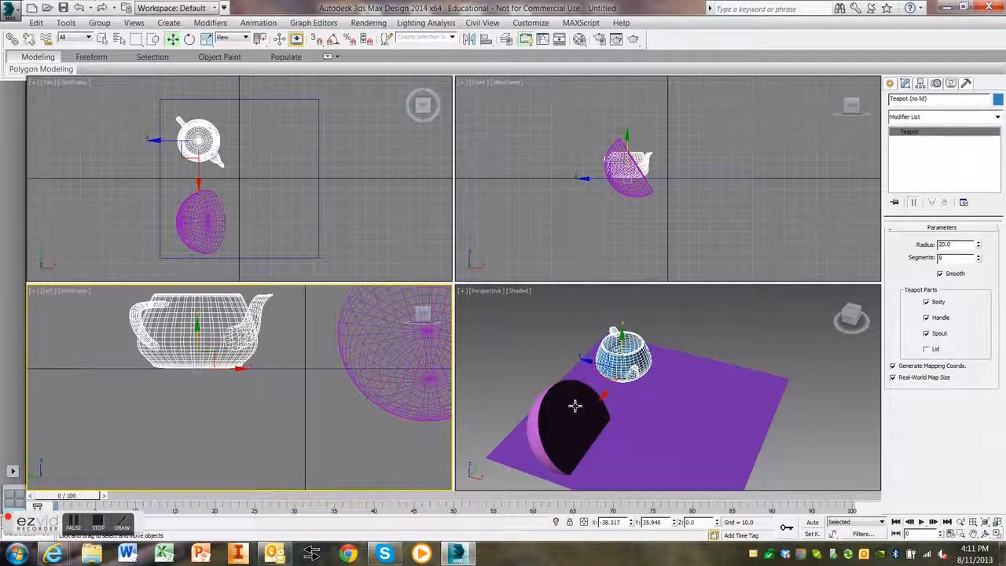
Select the ground plane and the hemisphere in turn in the perspective view.
{"action": "left_click_drag", "start_coordinate": [701, 523], "coordinate": [675, 528]}
{"action": "left_click", "coordinate": [651, 456]}
{"action": "left_click", "coordinate": [556, 450]}
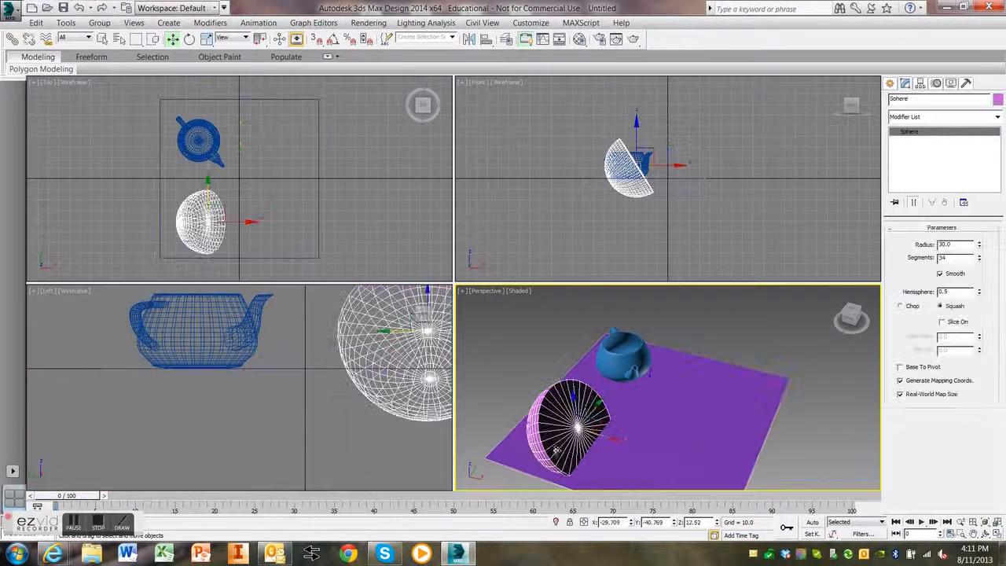
Try a standard Cone on the plane with base radius about 19.6, top radius 0 and height about 25.5, and undo it.
{"action": "left_click", "coordinate": [890, 83]}
{"action": "left_click", "coordinate": [906, 119]}
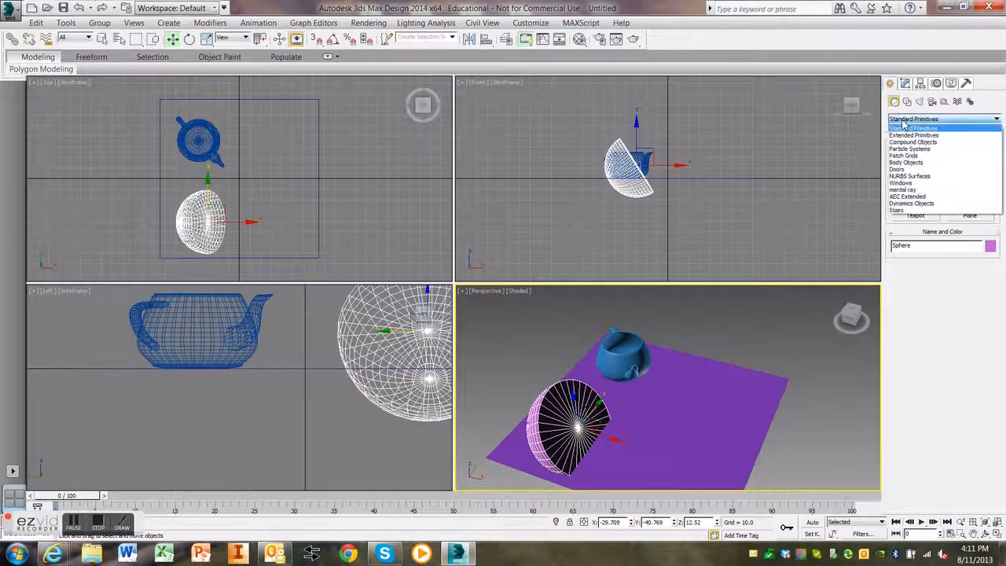
{"action": "left_click", "coordinate": [912, 128]}
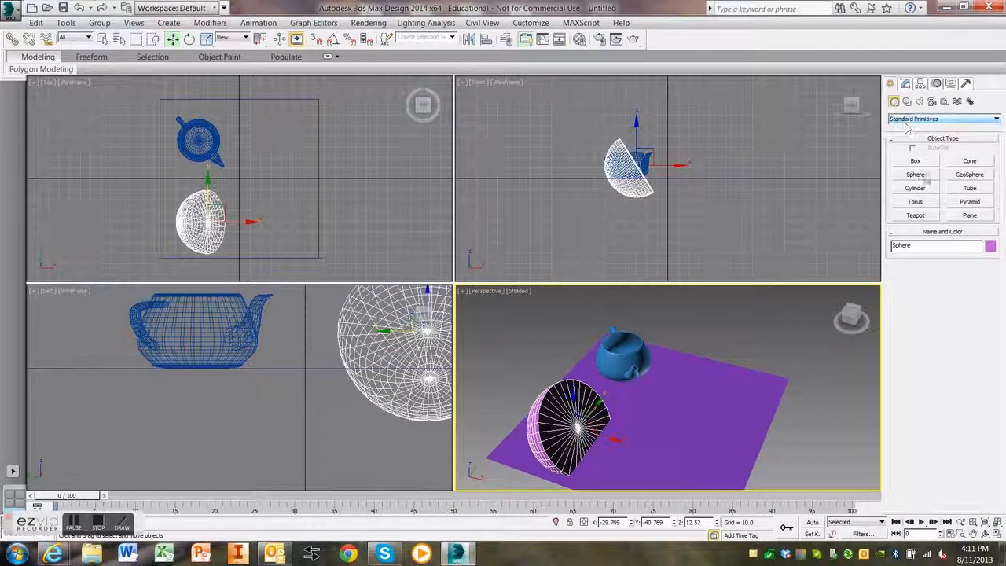
{"action": "left_click", "coordinate": [971, 161]}
{"action": "left_click_drag", "start_coordinate": [694, 413], "coordinate": [672, 419]}
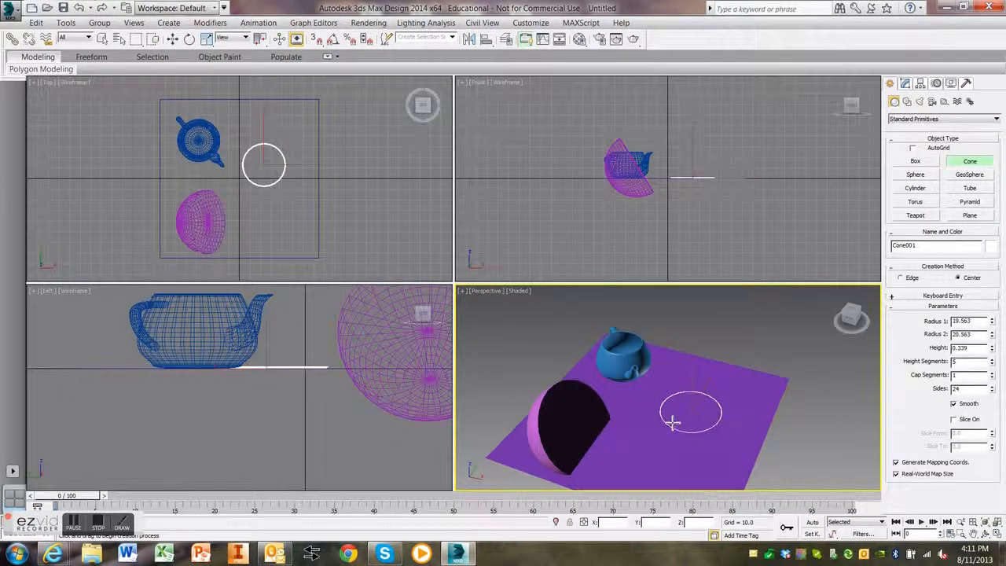
{"action": "left_click", "coordinate": [696, 385]}
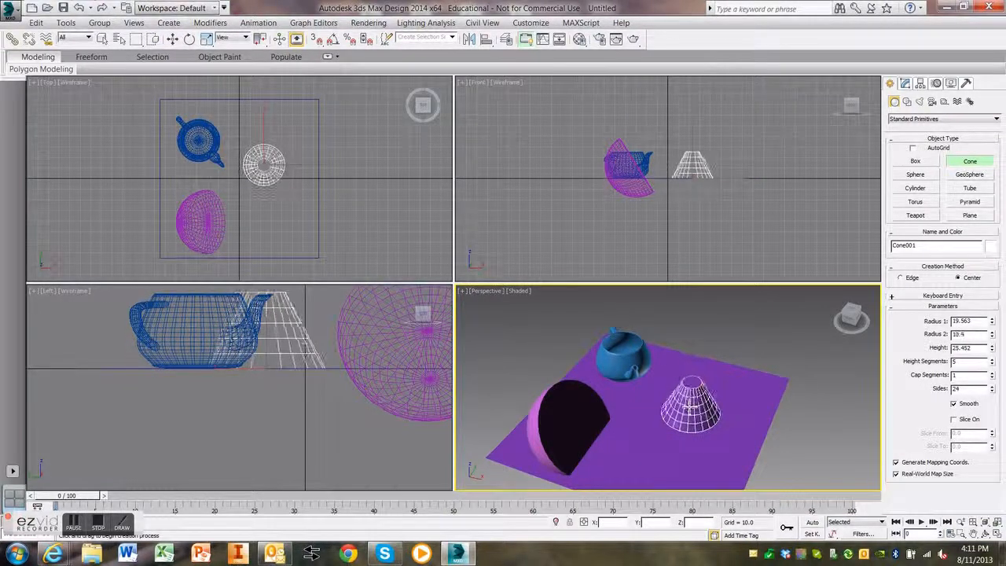
{"action": "left_click", "coordinate": [694, 423]}
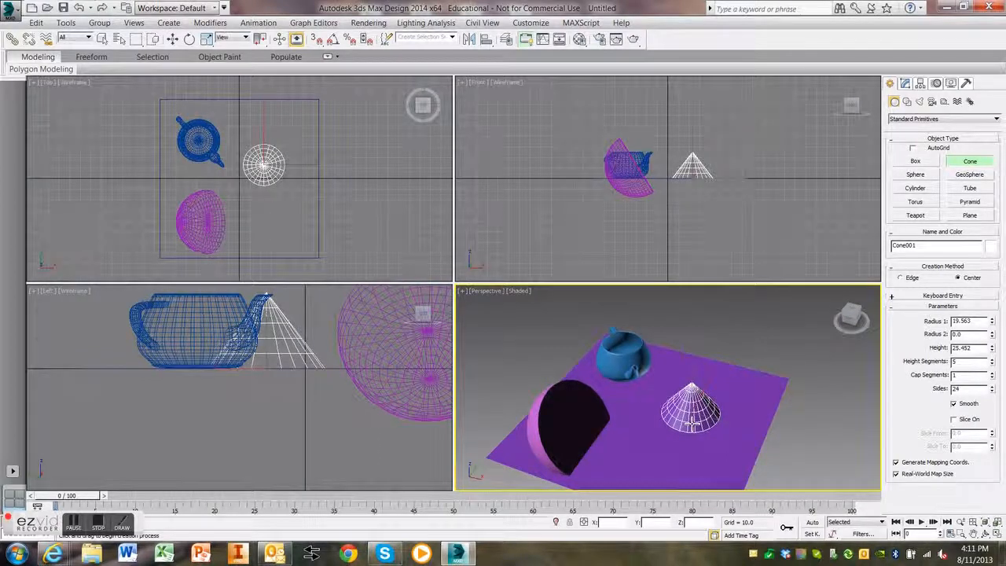
{"action": "key", "text": "ctrl+z"}
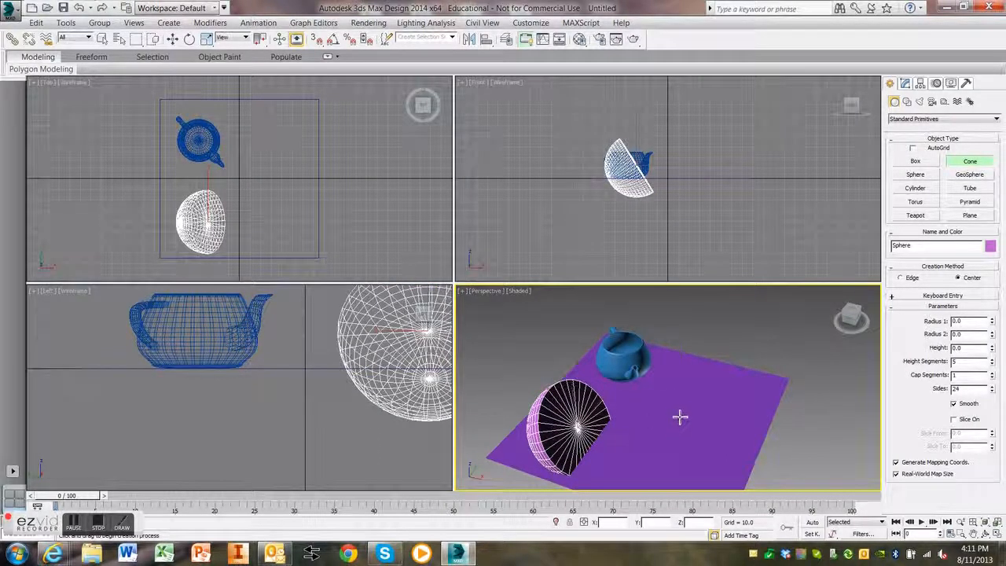
Draw a pointed cone on the plane beside the teapot, with base radius about 23.8 and height about 50.8.
{"action": "left_click_drag", "start_coordinate": [642, 447], "coordinate": [667, 432]}
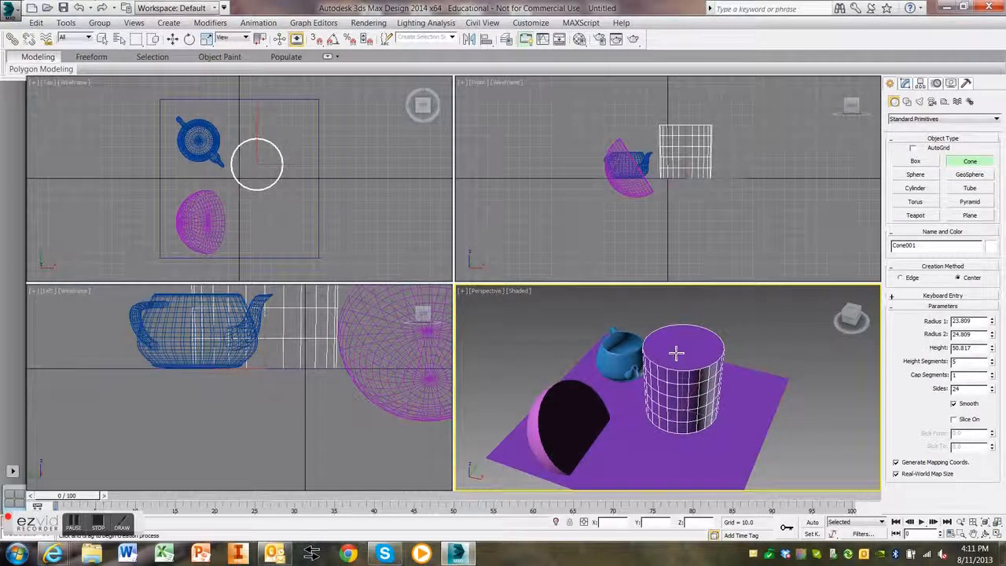
{"action": "left_click", "coordinate": [676, 353]}
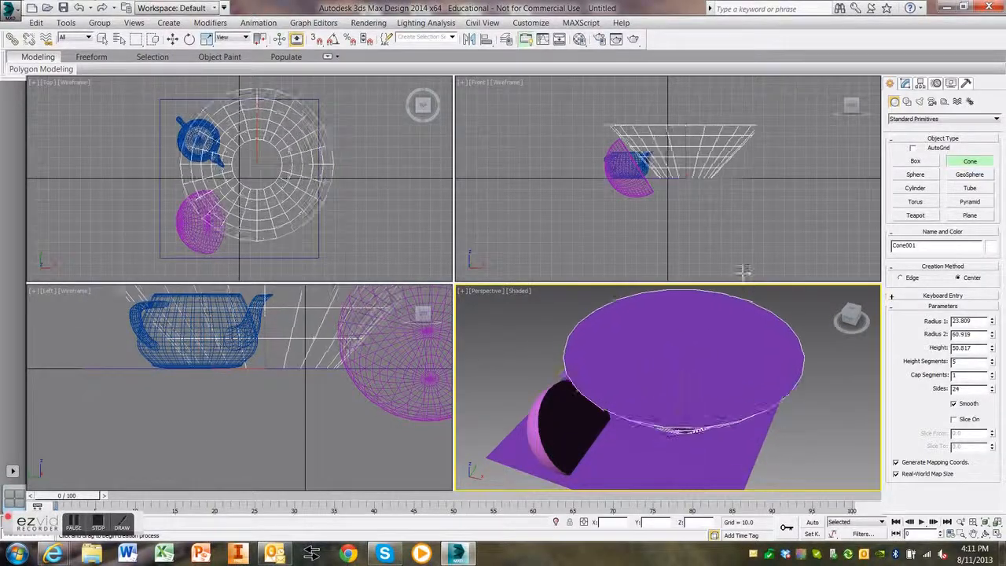
{"action": "left_click", "coordinate": [700, 450]}
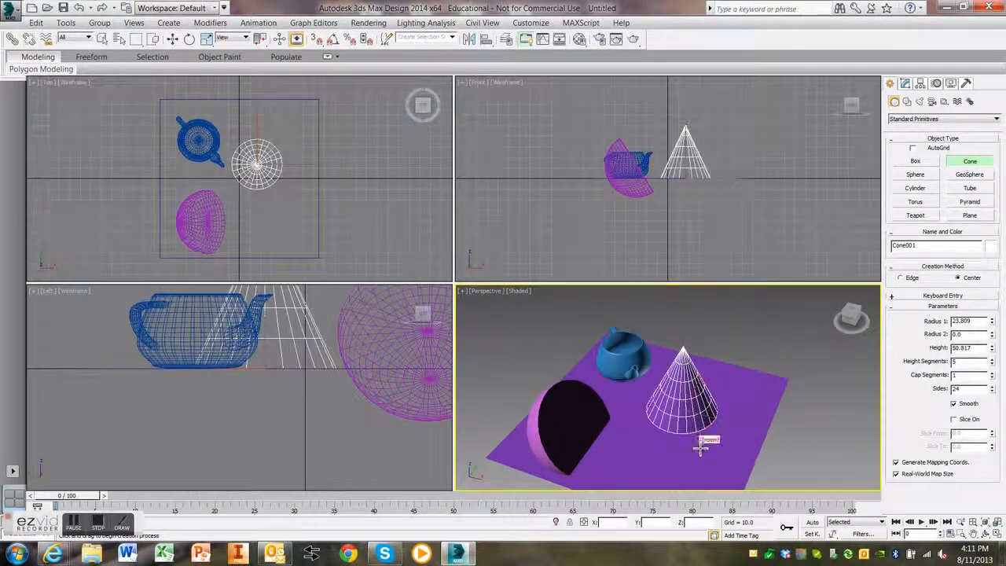
Set the cone's Radius 1 to 25 and its height to 50.
{"action": "double_click", "coordinate": [978, 322]}
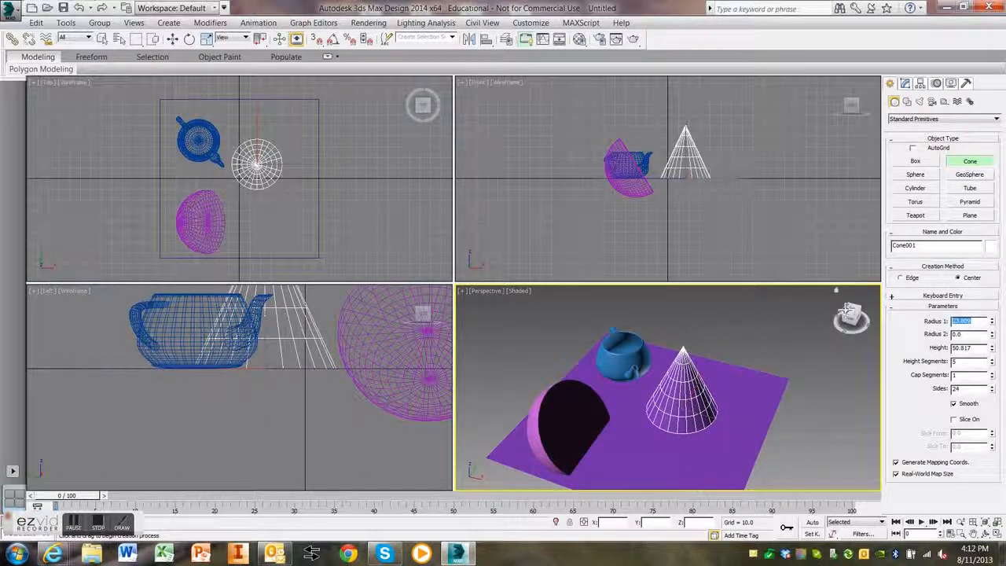
{"action": "type", "text": "25"}
{"action": "key", "text": "Return"}
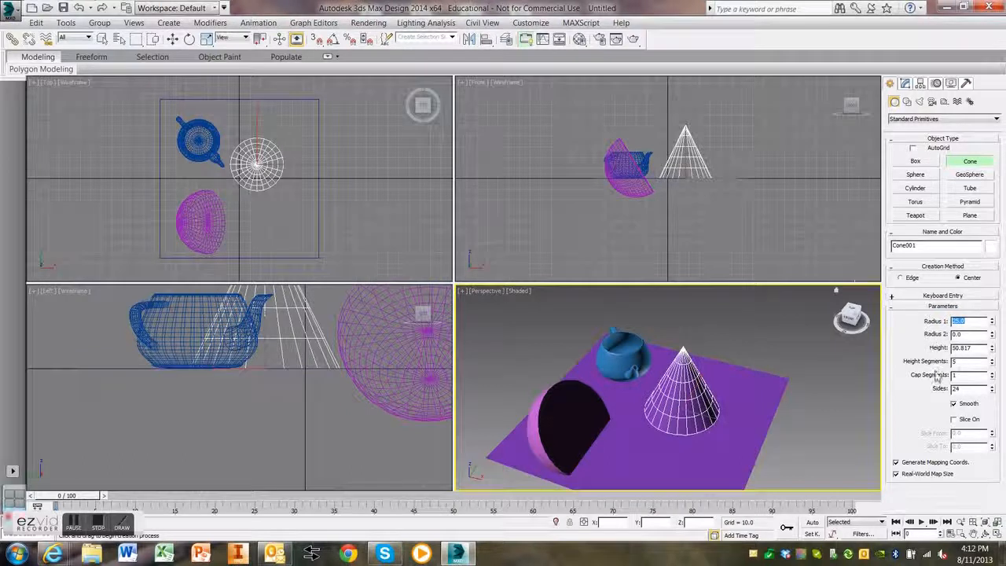
{"action": "double_click", "coordinate": [972, 348]}
{"action": "type", "text": "50"}
{"action": "key", "text": "Return"}
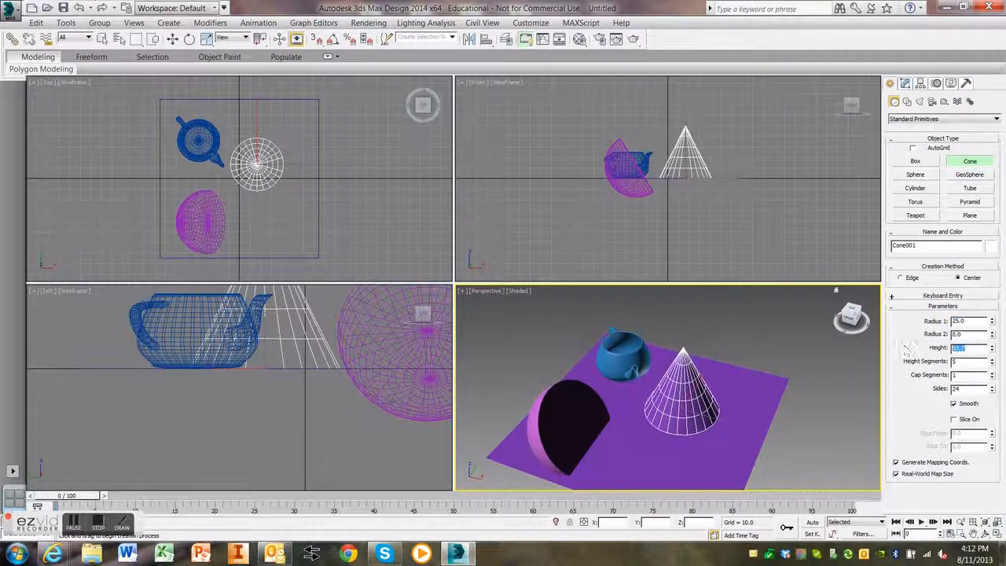
Try a Radius 2 of 5 on the cone to flatten its tip, and set it back to 0.
{"action": "double_click", "coordinate": [970, 335]}
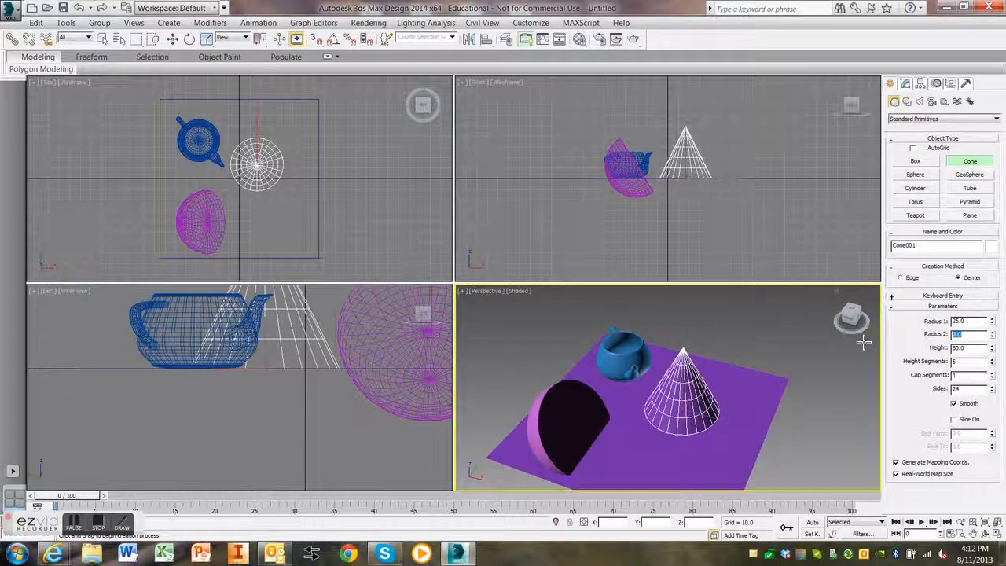
{"action": "type", "text": "5"}
{"action": "key", "text": "Return"}
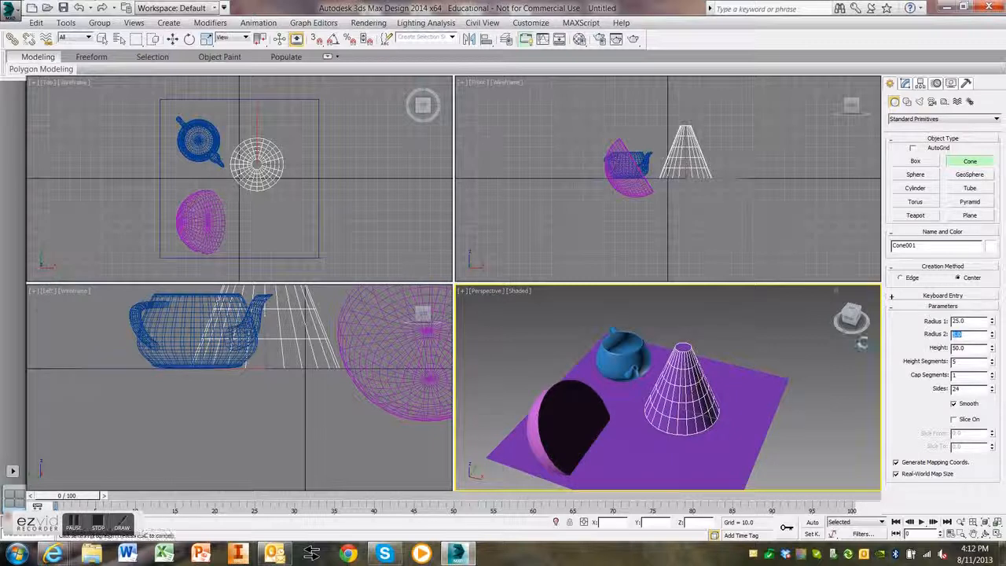
{"action": "type", "text": "0"}
{"action": "key", "text": "Return"}
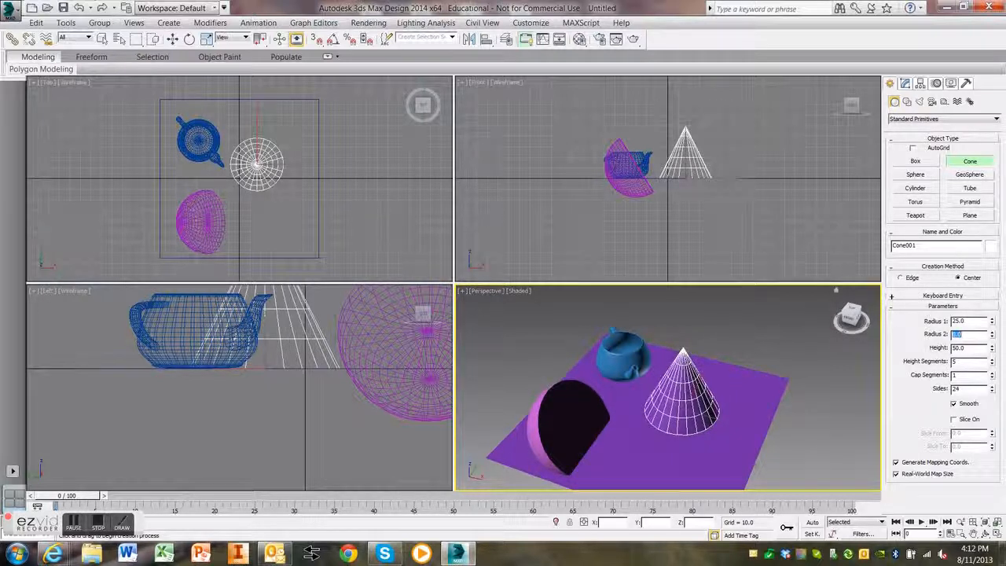
Try 5 sides on the cone, and set the number of sides back to 24.
{"action": "double_click", "coordinate": [959, 388]}
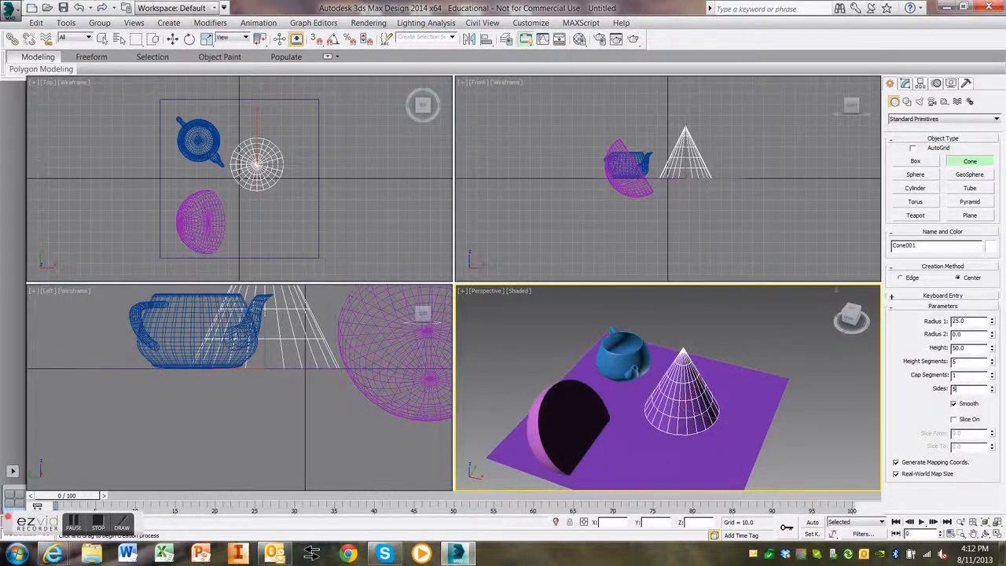
{"action": "key", "text": "Return"}
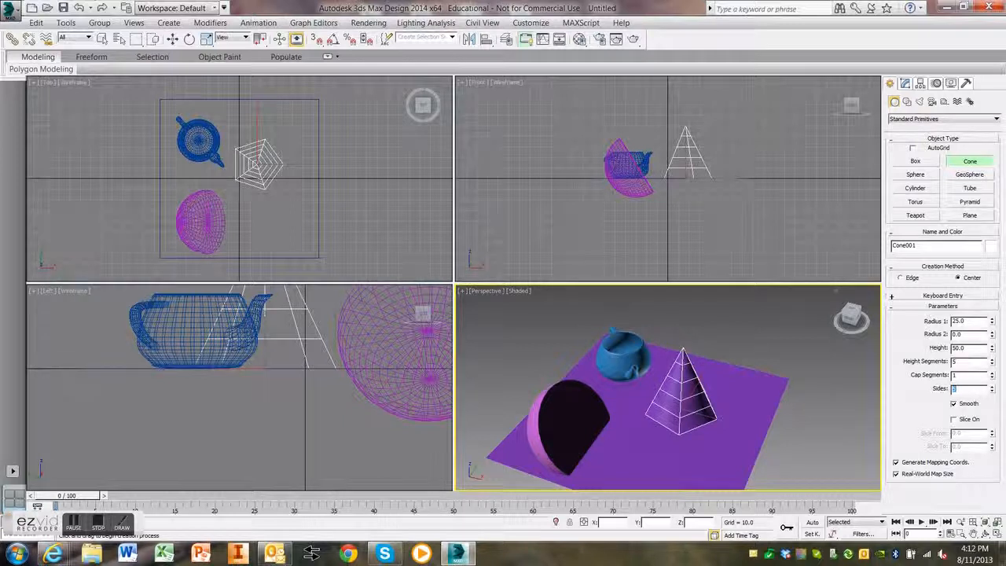
{"action": "type", "text": "24"}
{"action": "key", "text": "Return"}
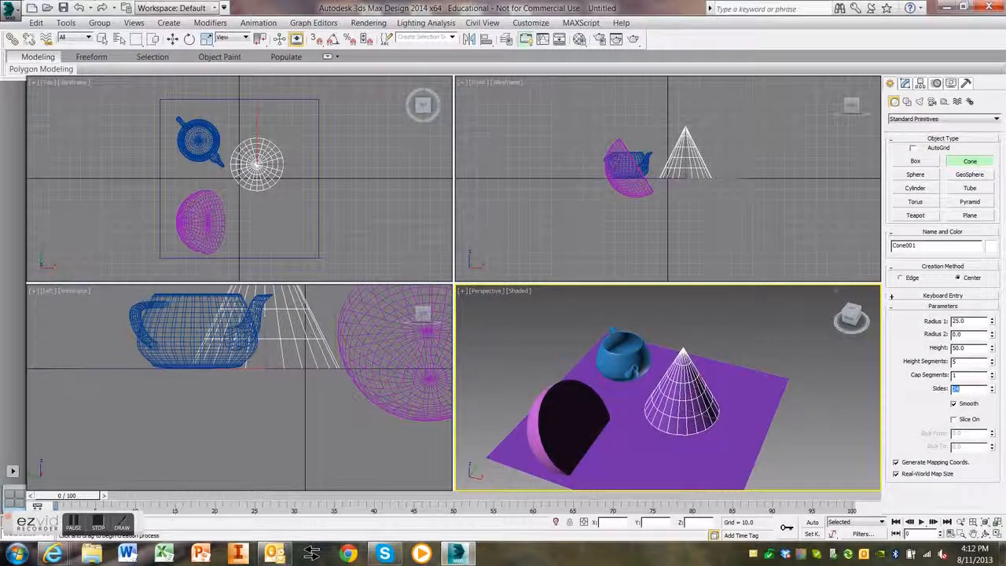
Rename the cone to Cone and give it an olive-green object color.
{"action": "left_click", "coordinate": [933, 248]}
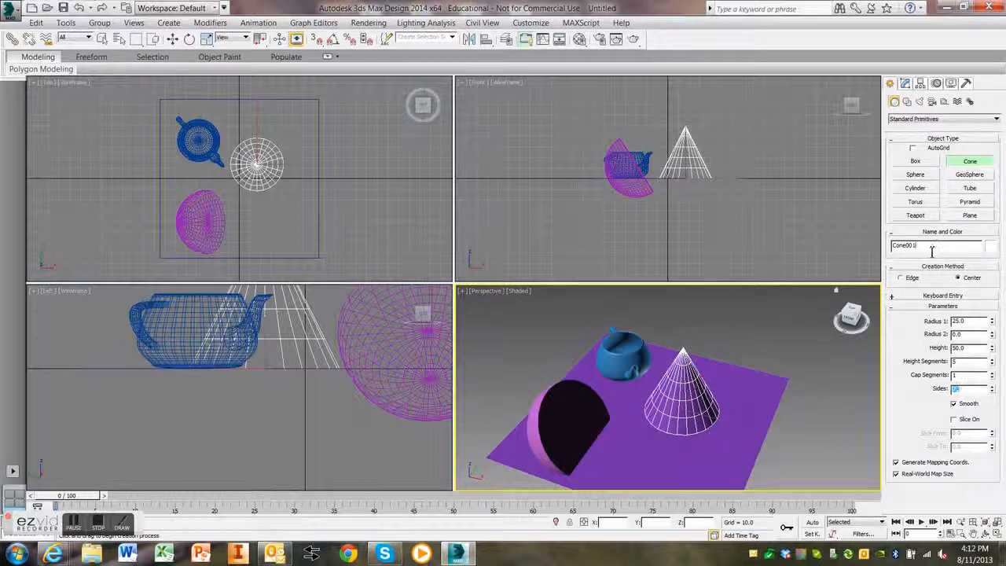
{"action": "left_click", "coordinate": [993, 249]}
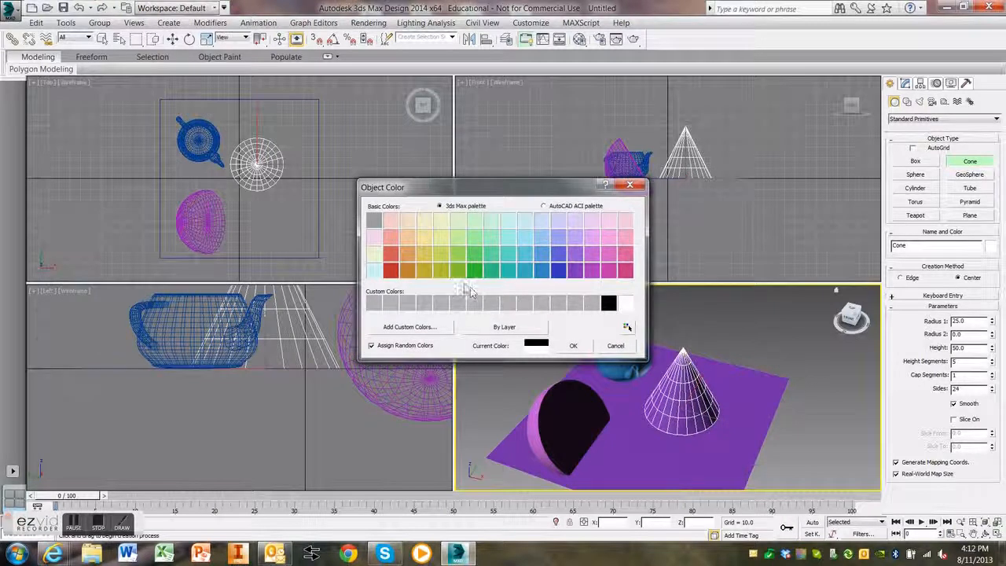
{"action": "left_click", "coordinate": [459, 271]}
{"action": "left_click", "coordinate": [573, 346]}
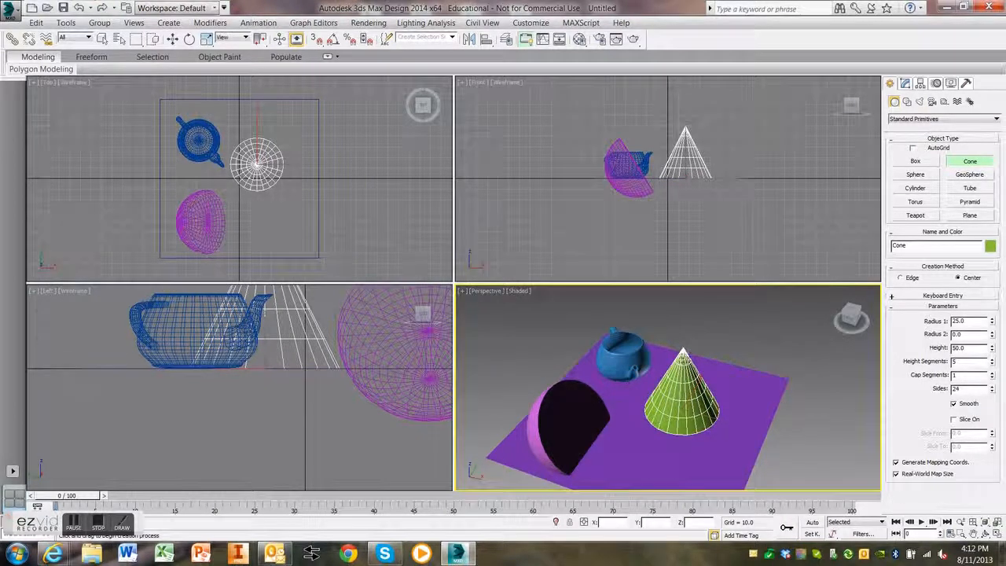
Cancel the stray small cone and switch the geometry category to Extended Primitives.
{"action": "left_click_drag", "start_coordinate": [739, 356], "coordinate": [731, 359]}
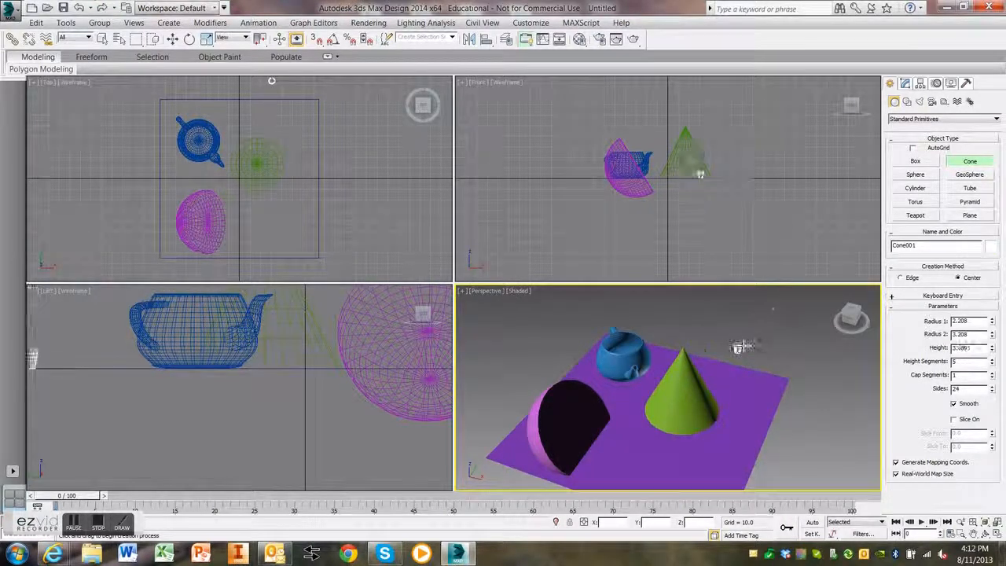
{"action": "right_click", "coordinate": [700, 336]}
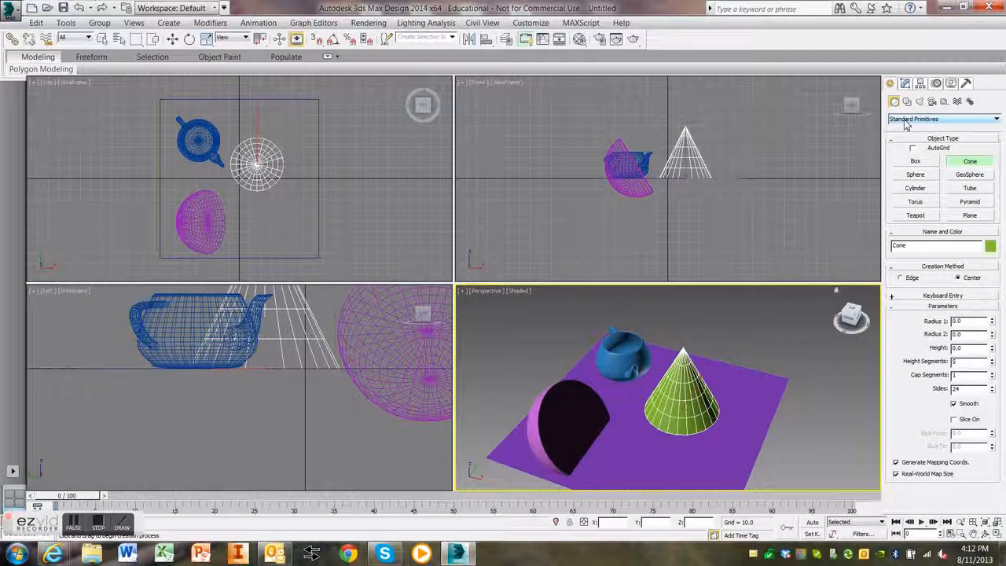
{"action": "left_click", "coordinate": [906, 122]}
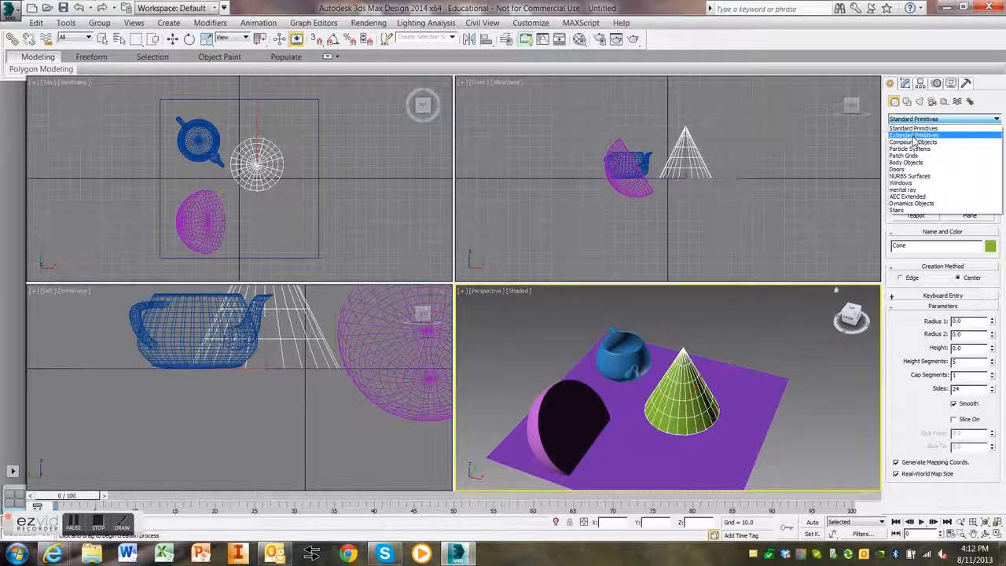
{"action": "left_click", "coordinate": [915, 137]}
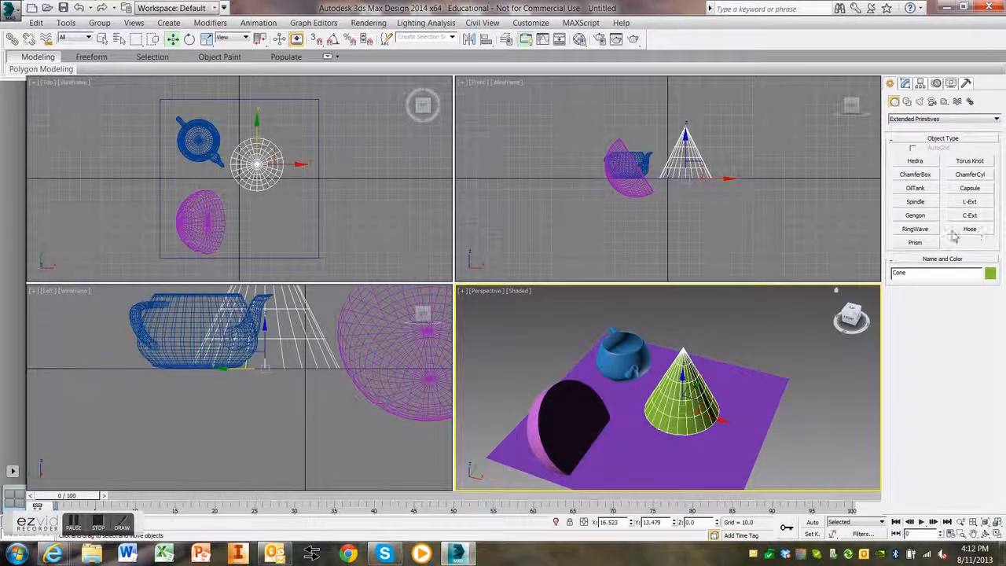
Create a Tetra-family Hedra on the ground in front of the cone and raise it about 25 units in Z.
{"action": "left_click", "coordinate": [915, 161]}
{"action": "middle_click_drag", "start_coordinate": [670, 420], "coordinate": [639, 393]}
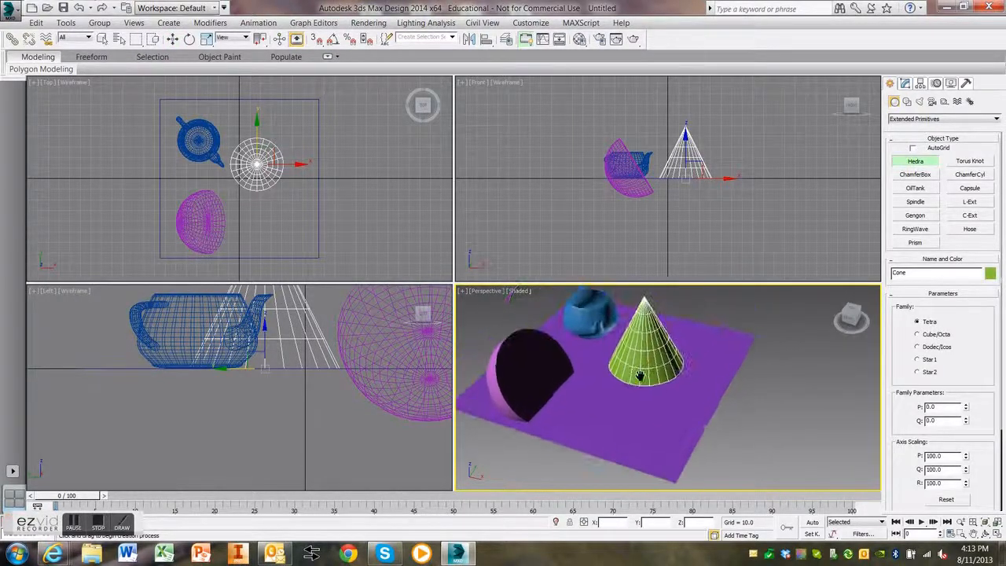
{"action": "left_click_drag", "start_coordinate": [647, 427], "coordinate": [620, 449]}
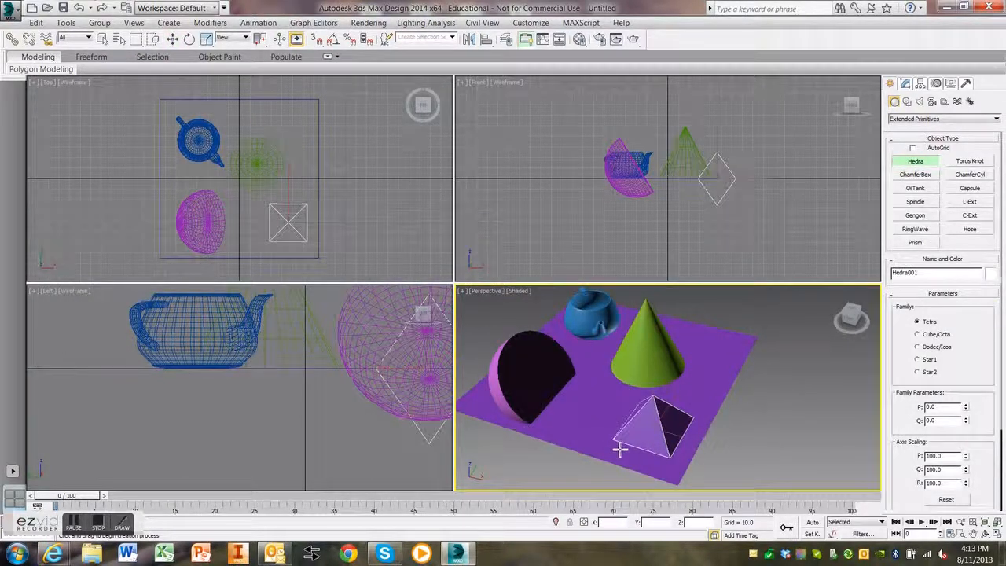
{"action": "left_click", "coordinate": [173, 39]}
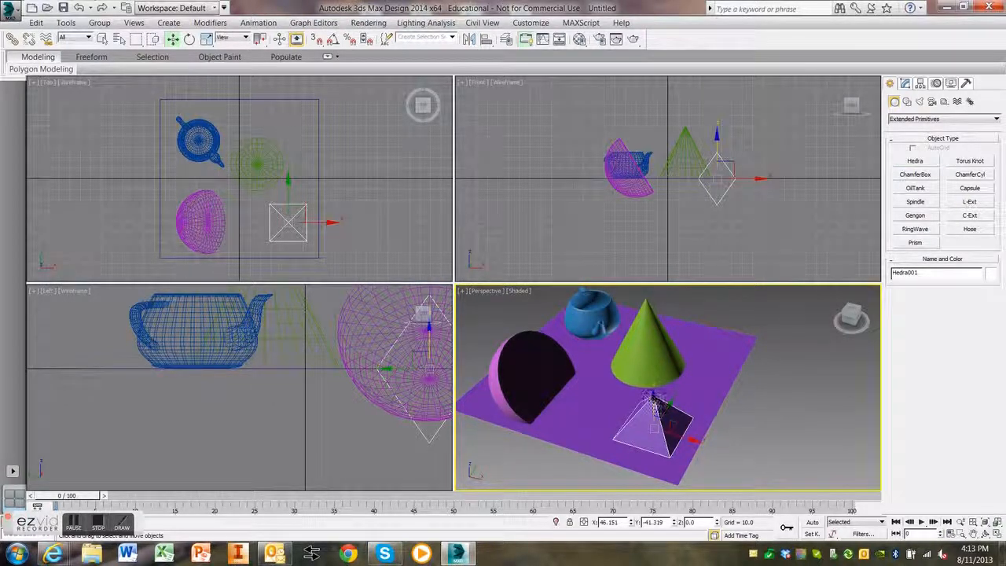
{"action": "left_click_drag", "start_coordinate": [655, 406], "coordinate": [649, 372]}
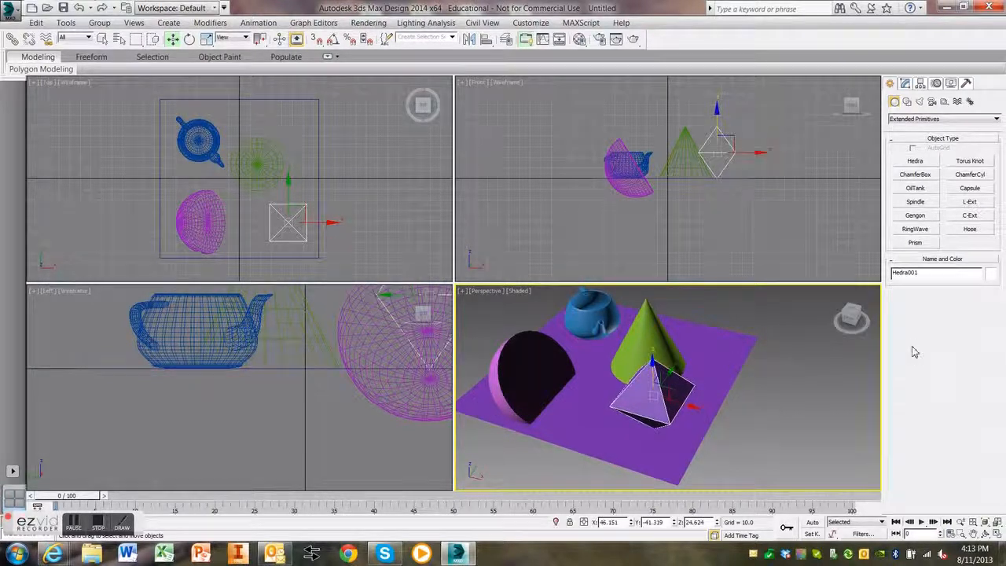
Enlarge the ground plane to a length of 250 and a width of 250.
{"action": "left_click", "coordinate": [862, 327]}
{"action": "left_click_drag", "start_coordinate": [857, 313], "coordinate": [846, 351]}
{"action": "left_click", "coordinate": [596, 438]}
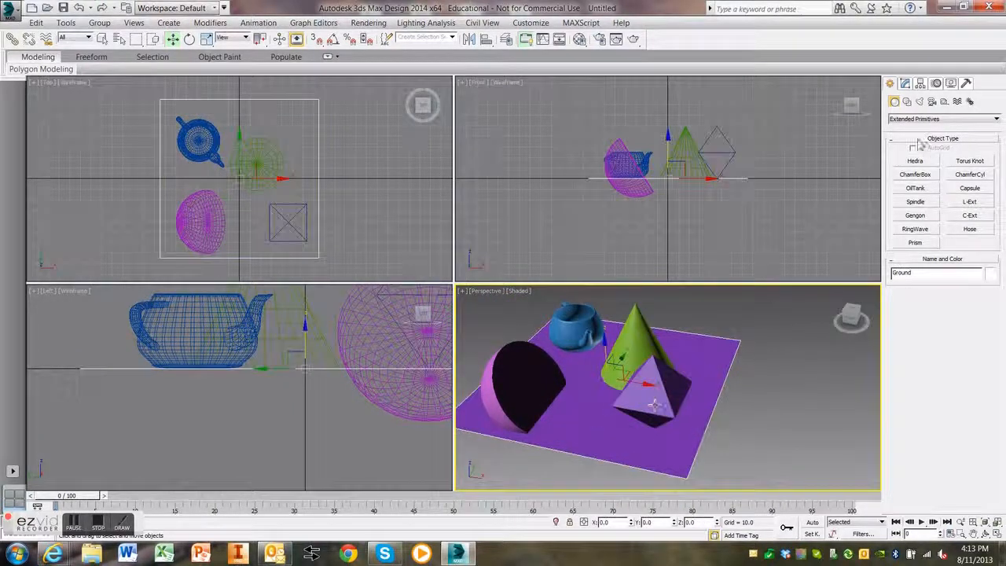
{"action": "left_click", "coordinate": [906, 84]}
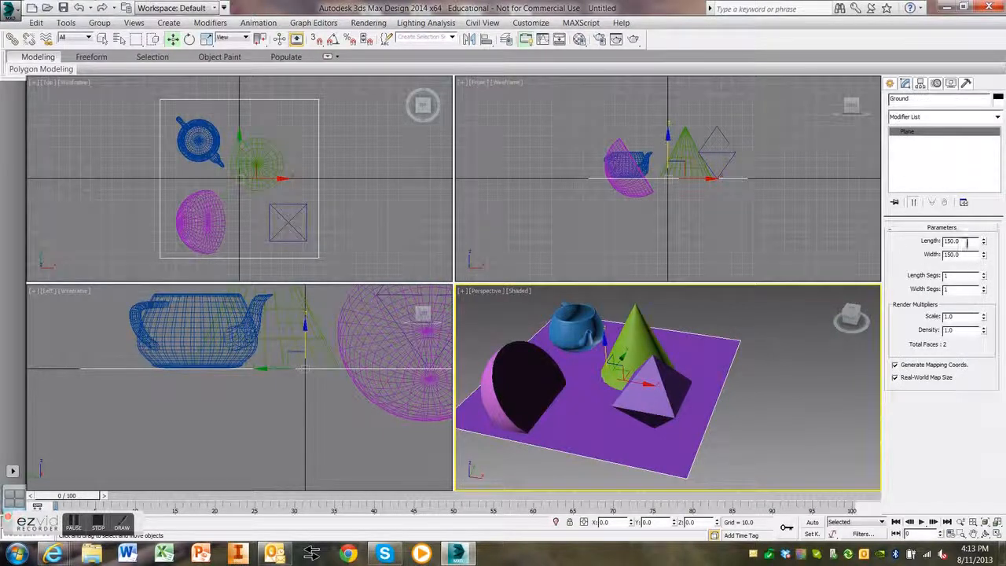
{"action": "type", "text": "250"}
{"action": "key", "text": "Tab"}
{"action": "type", "text": "250"}
{"action": "key", "text": "Return"}
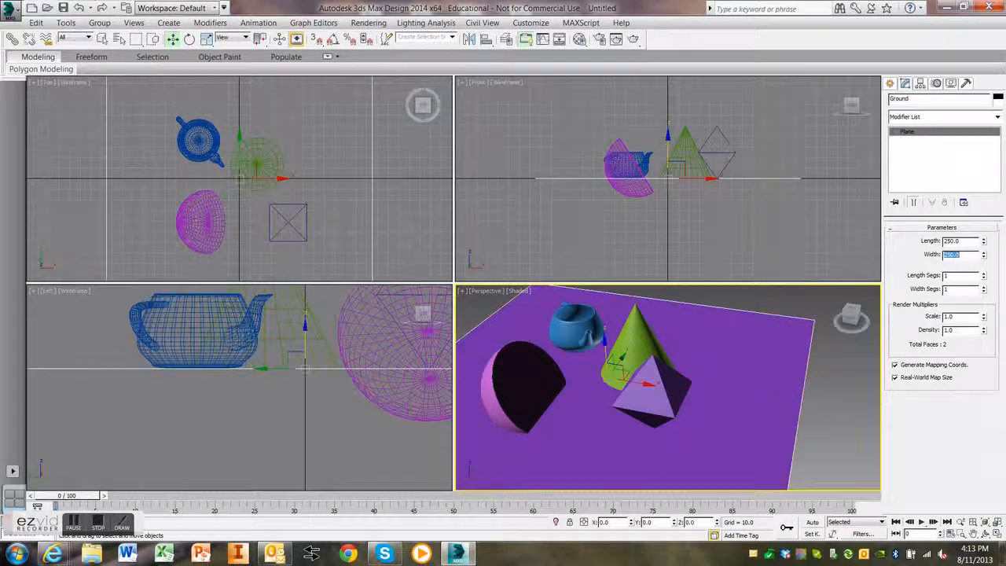
Reset the ground plane's Z position to 0 and maximize the Perspective viewport to show the whole scene.
{"action": "left_click", "coordinate": [586, 407]}
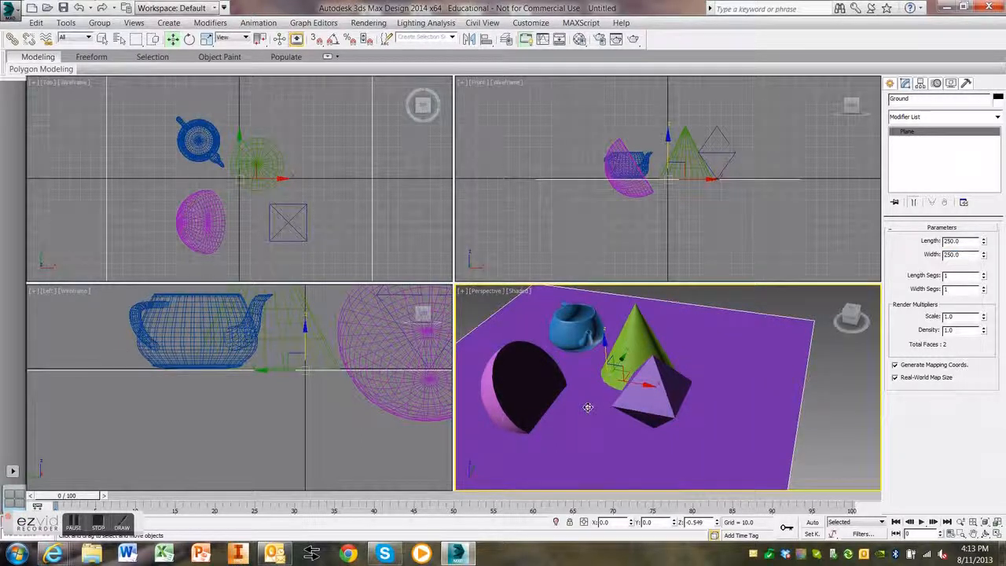
{"action": "middle_click_drag", "start_coordinate": [586, 409], "coordinate": [603, 403]}
{"action": "right_click", "coordinate": [668, 522]}
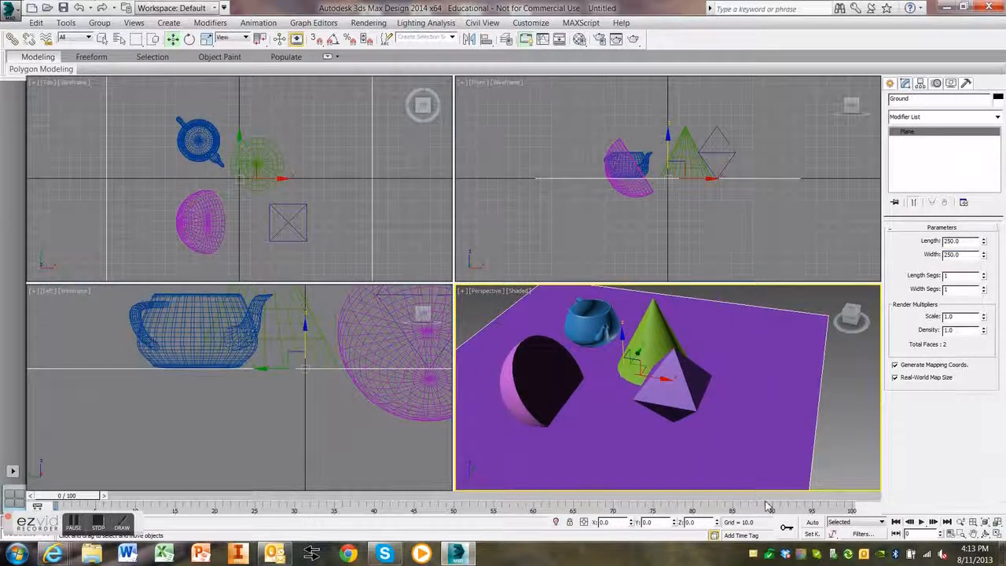
{"action": "key", "text": "alt+w"}
{"action": "middle_click_drag", "start_coordinate": [326, 386], "coordinate": [389, 372]}
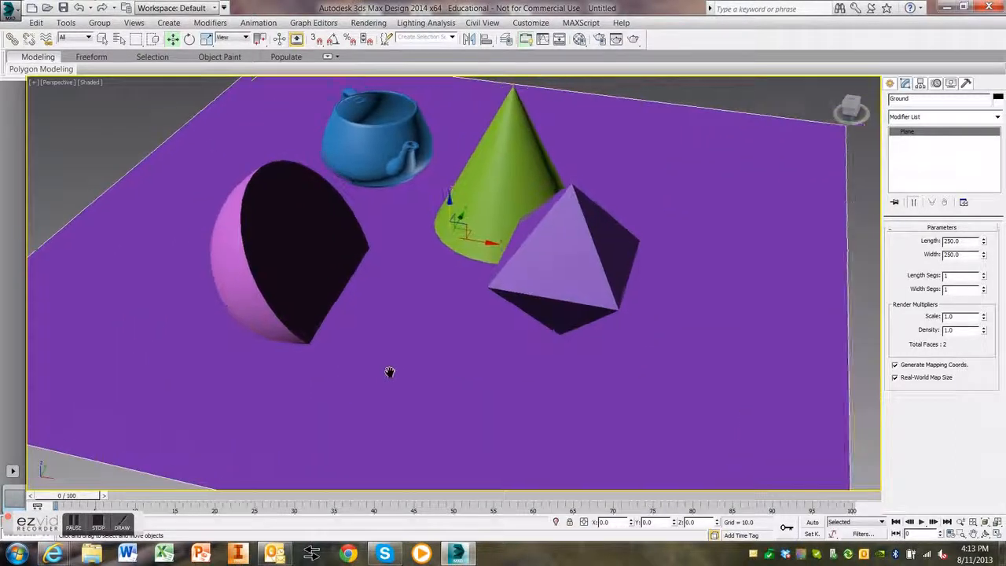
{"action": "scroll", "coordinate": [377, 380], "scroll_direction": "down", "scroll_amount": 6}
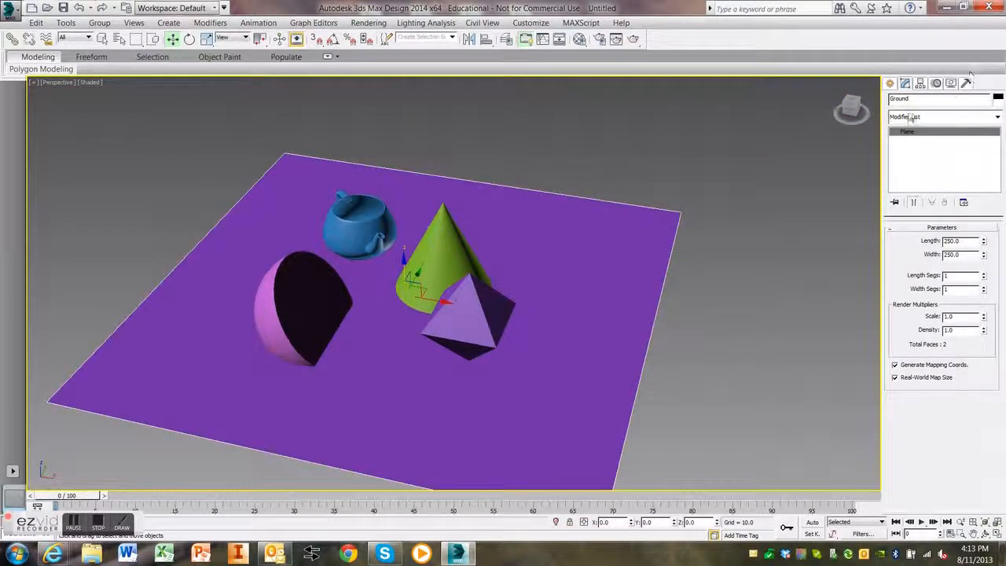
Create a chamfer box about 25 long, 49 wide and 70 high behind the cone, with a fillet of 3.
{"action": "left_click", "coordinate": [891, 84]}
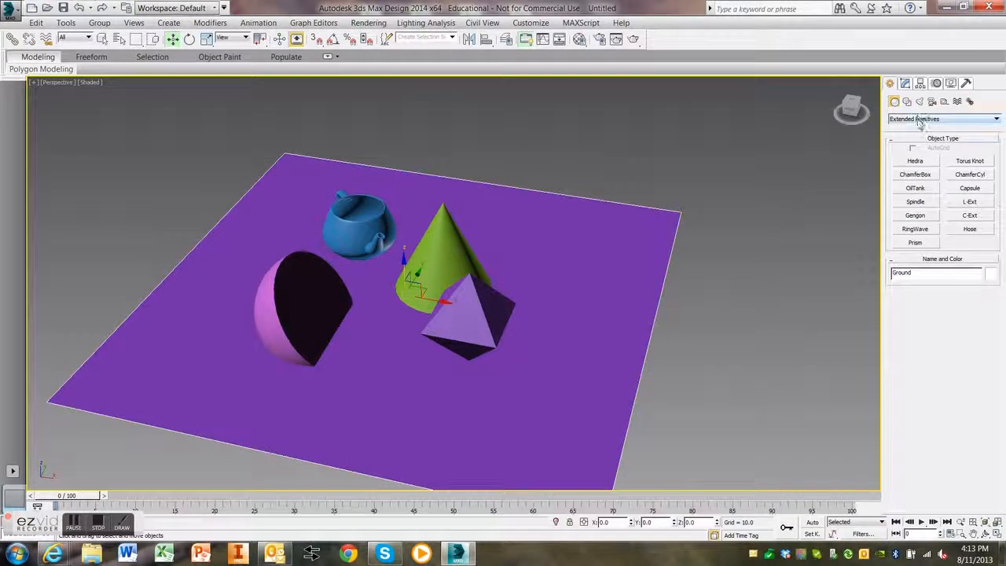
{"action": "left_click", "coordinate": [916, 175]}
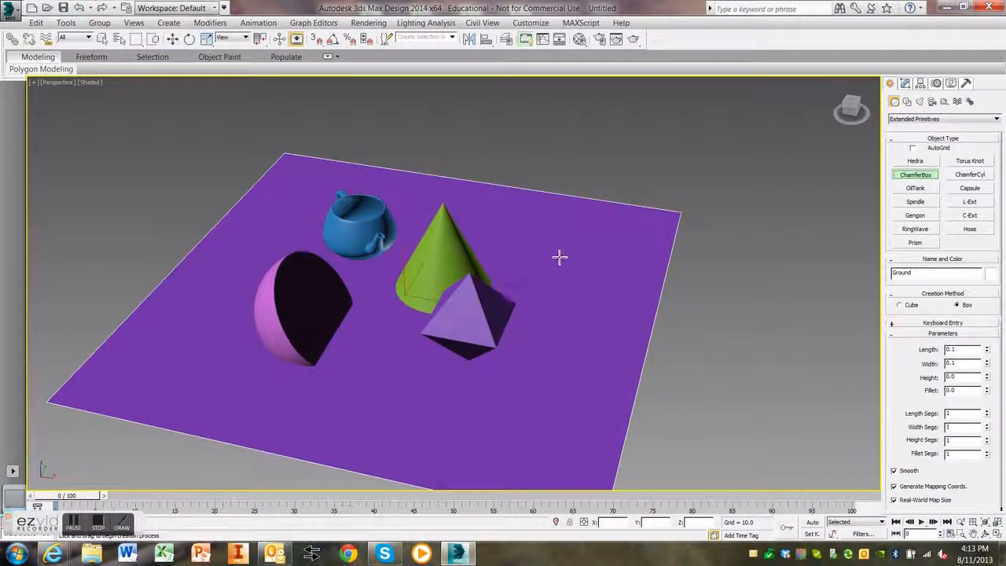
{"action": "left_click_drag", "start_coordinate": [537, 260], "coordinate": [624, 296]}
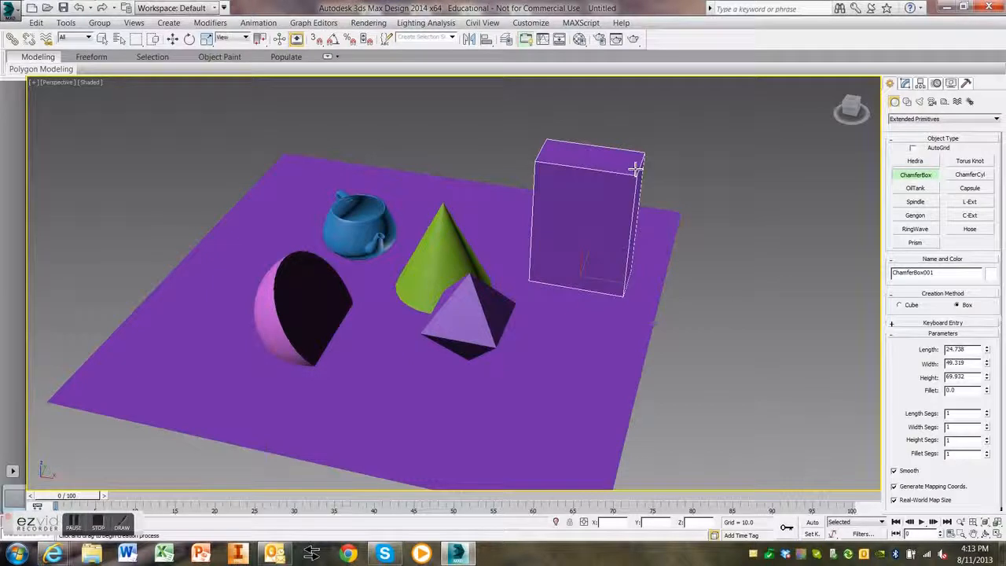
{"action": "left_click", "coordinate": [635, 173]}
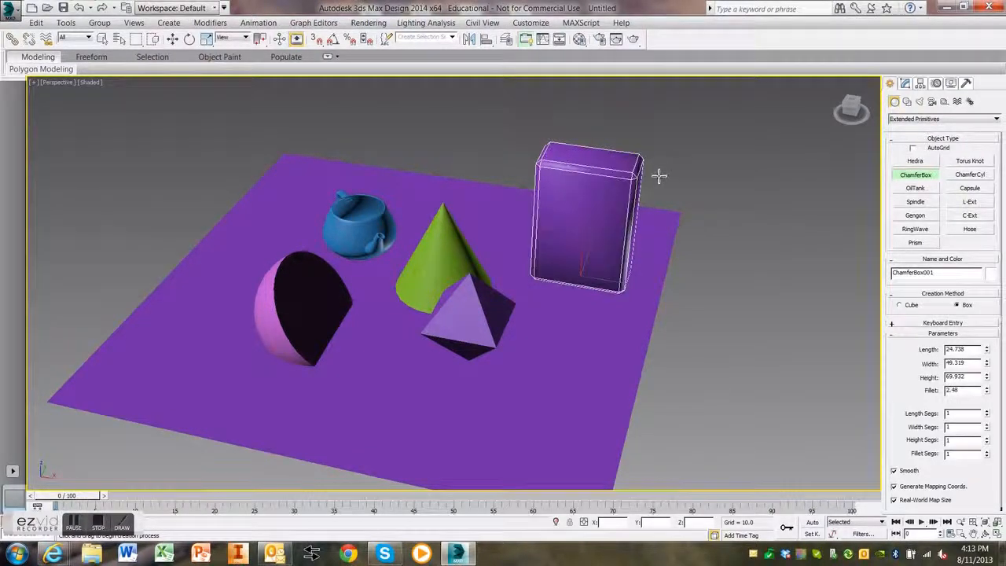
{"action": "left_click", "coordinate": [658, 176]}
{"action": "left_click_drag", "start_coordinate": [987, 391], "coordinate": [988, 386]}
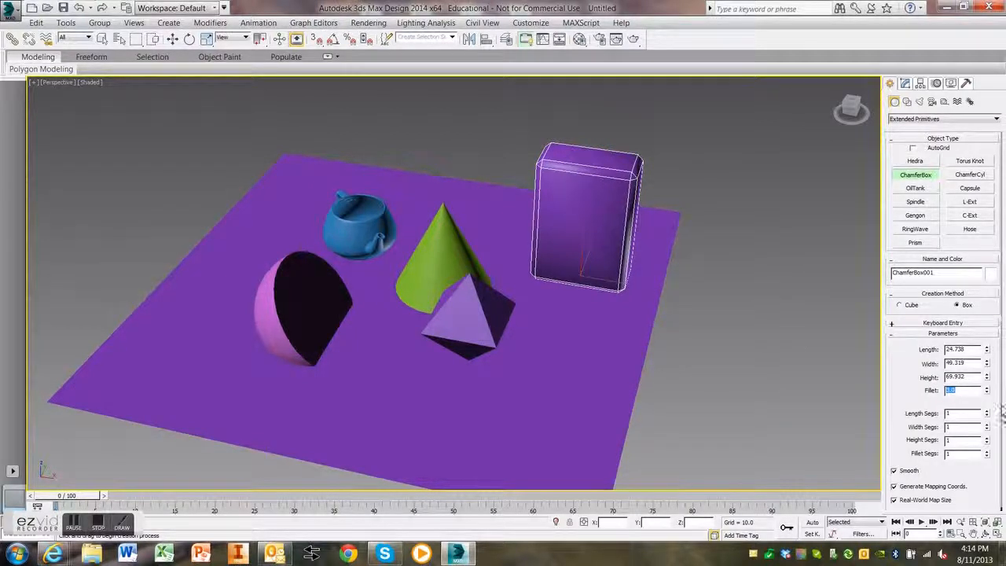
Rename the chamfer box to ChamferBox and give it a dark blue object color.
{"action": "left_click", "coordinate": [948, 276]}
{"action": "type", "text": "ChamferBox"}
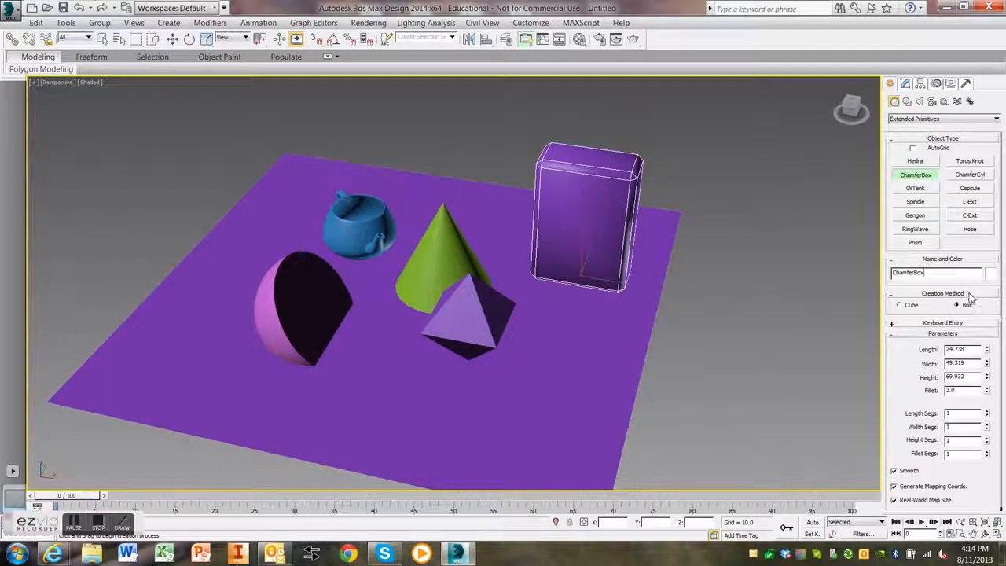
{"action": "left_click", "coordinate": [993, 275]}
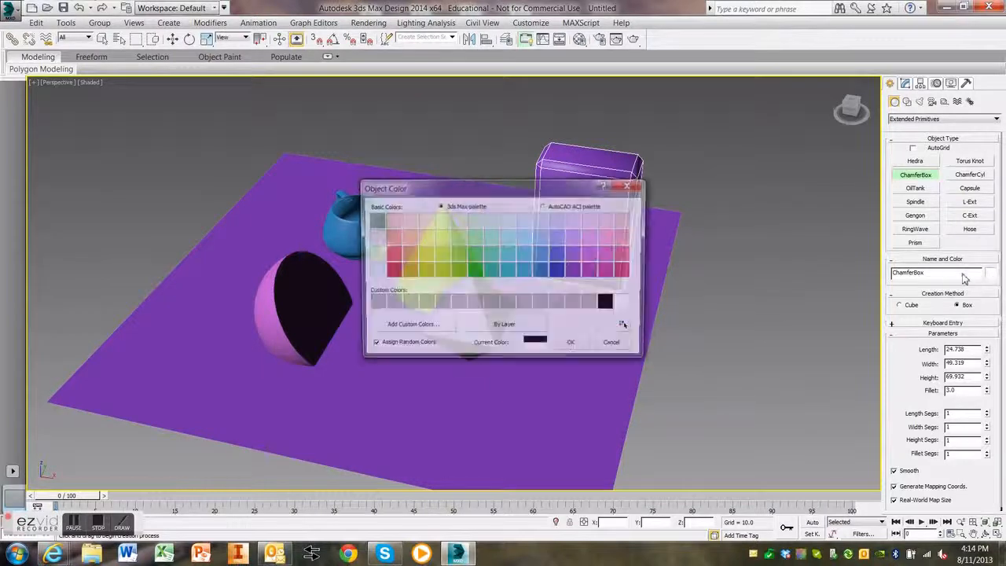
{"action": "left_click", "coordinate": [542, 271]}
{"action": "left_click", "coordinate": [558, 271]}
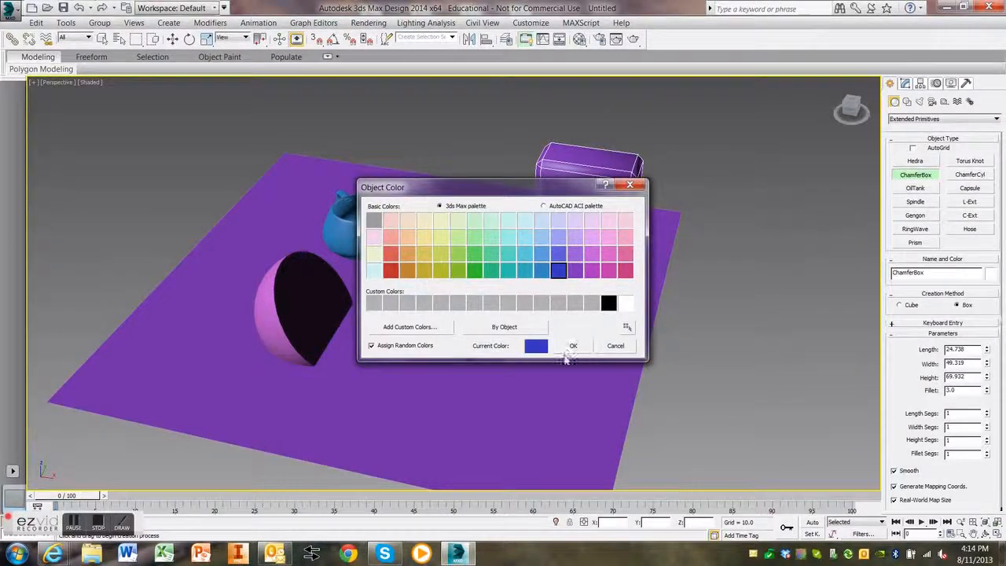
{"action": "left_click", "coordinate": [573, 346]}
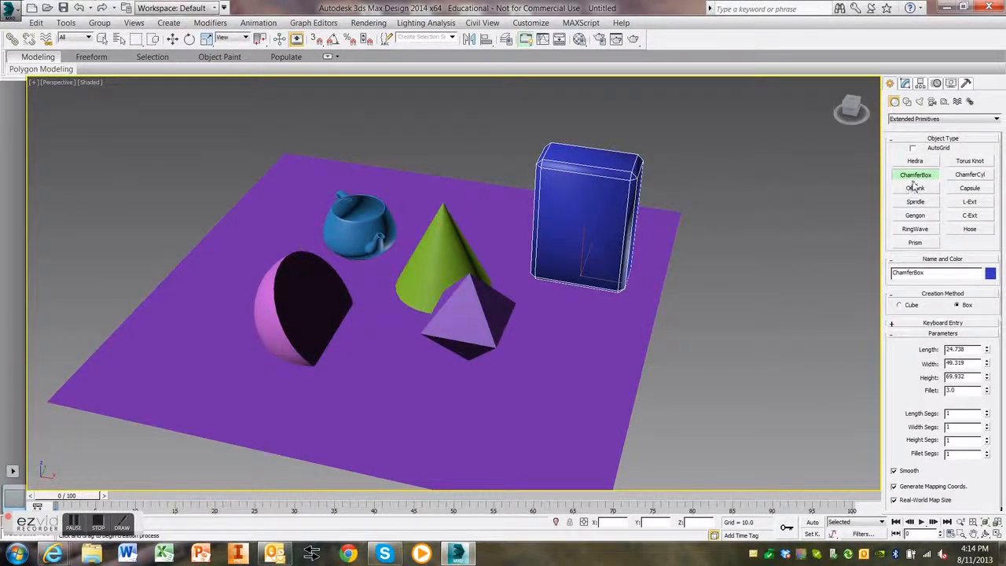
Create an OilTank in front of the chamfer box, about 19 in radius and 62 high, with a cap height of about 19.
{"action": "left_click", "coordinate": [914, 187]}
{"action": "left_click_drag", "start_coordinate": [557, 407], "coordinate": [533, 437]}
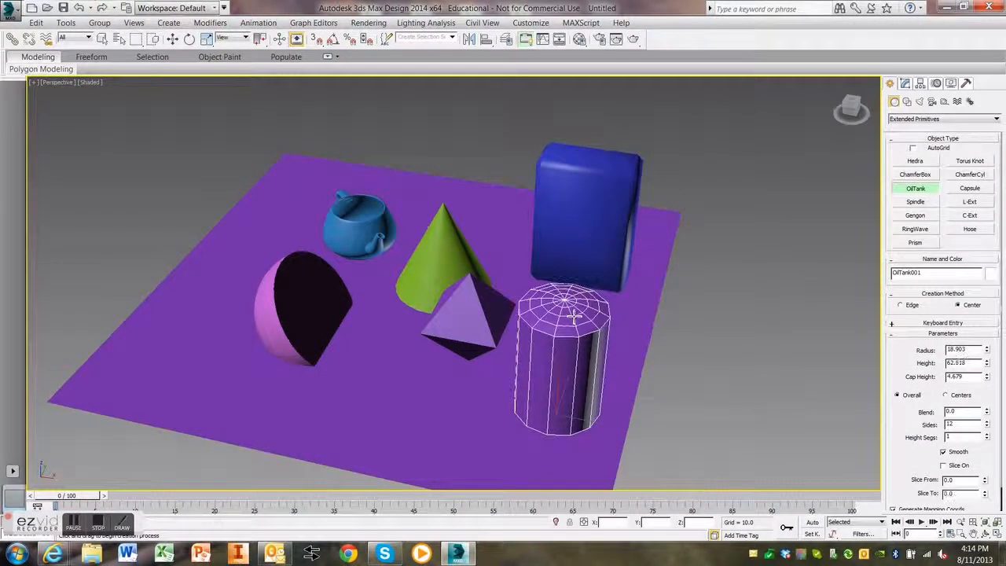
{"action": "left_click", "coordinate": [578, 326]}
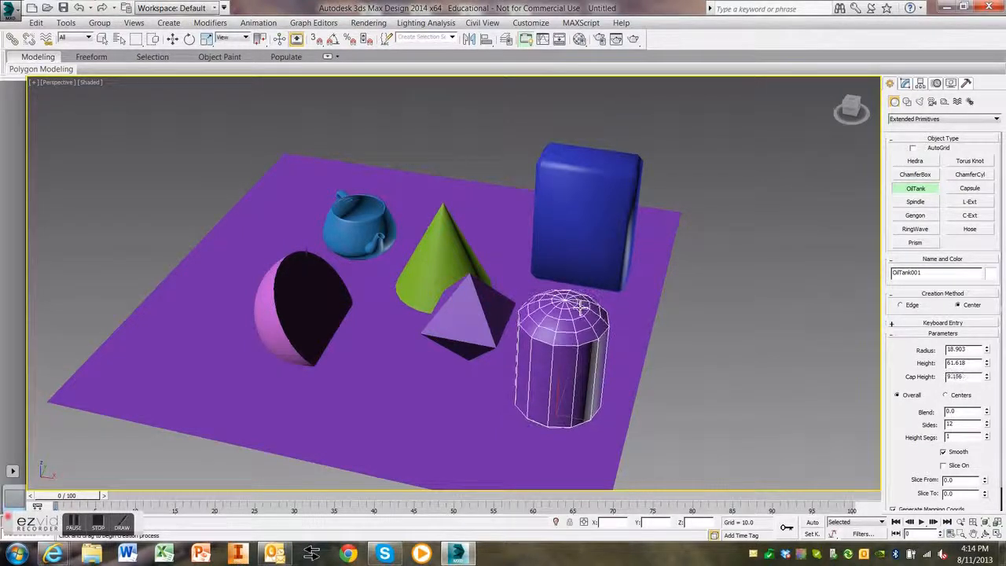
{"action": "left_click", "coordinate": [576, 272]}
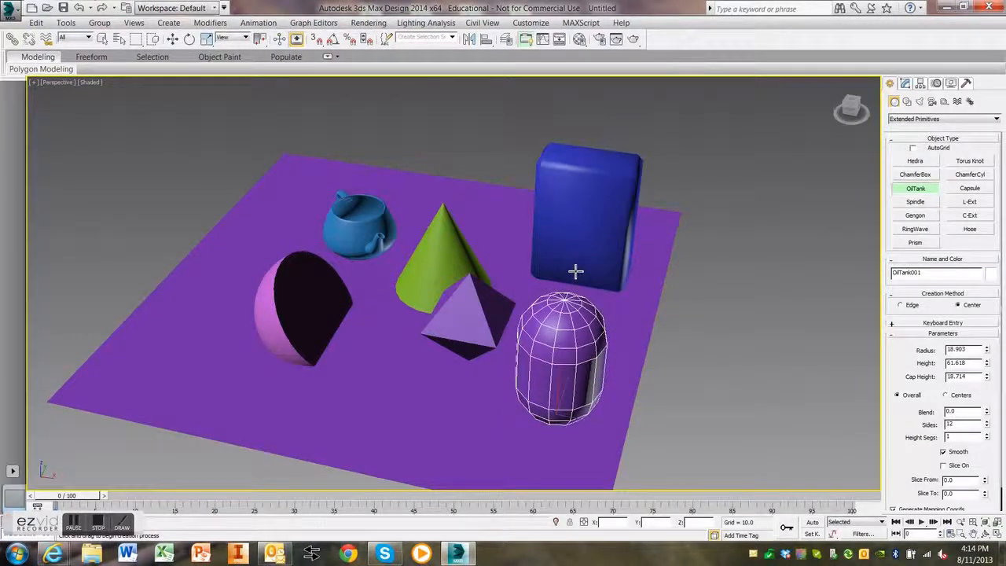
Rename the oil tank to Pill and set its radius to 20, height to 60 and cap height to 16.
{"action": "double_click", "coordinate": [909, 272]}
{"action": "type", "text": "Pill"}
{"action": "type", "text": "20"}
{"action": "key", "text": "Tab"}
{"action": "type", "text": "60"}
{"action": "key", "text": "Tab"}
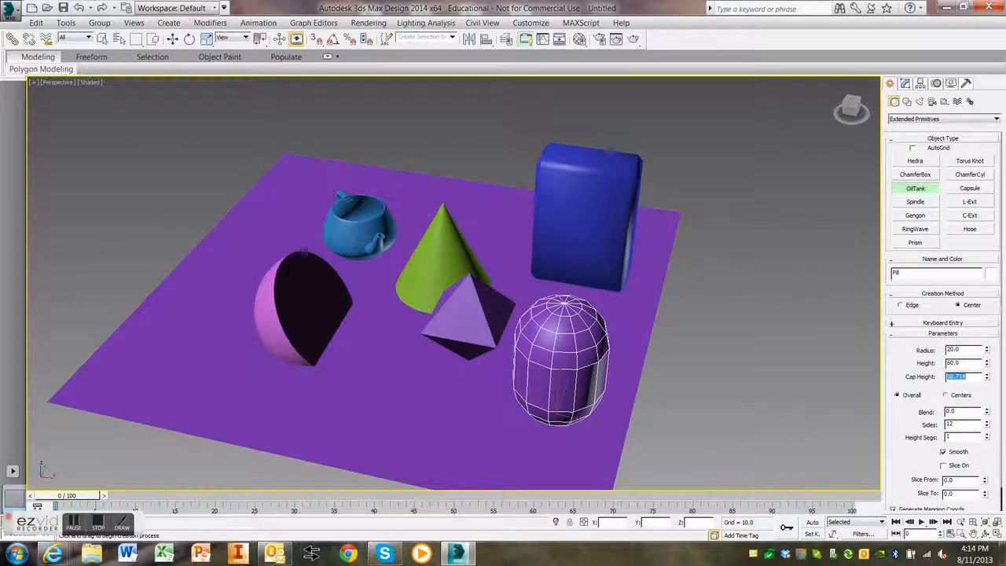
{"action": "type", "text": "10"}
{"action": "key", "text": "Return"}
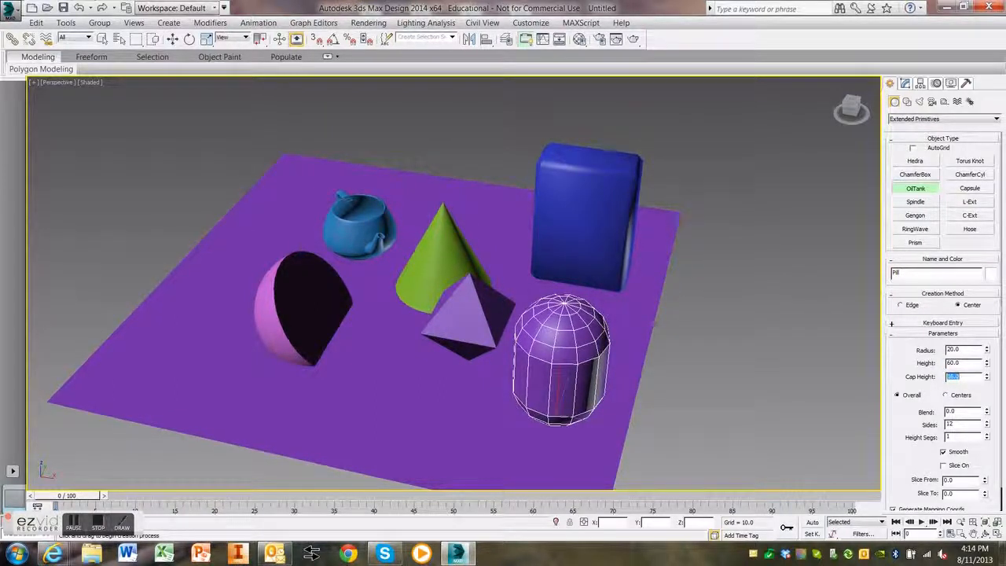
Set the Pill's number of sides to 30 and give it a red object color.
{"action": "double_click", "coordinate": [960, 425]}
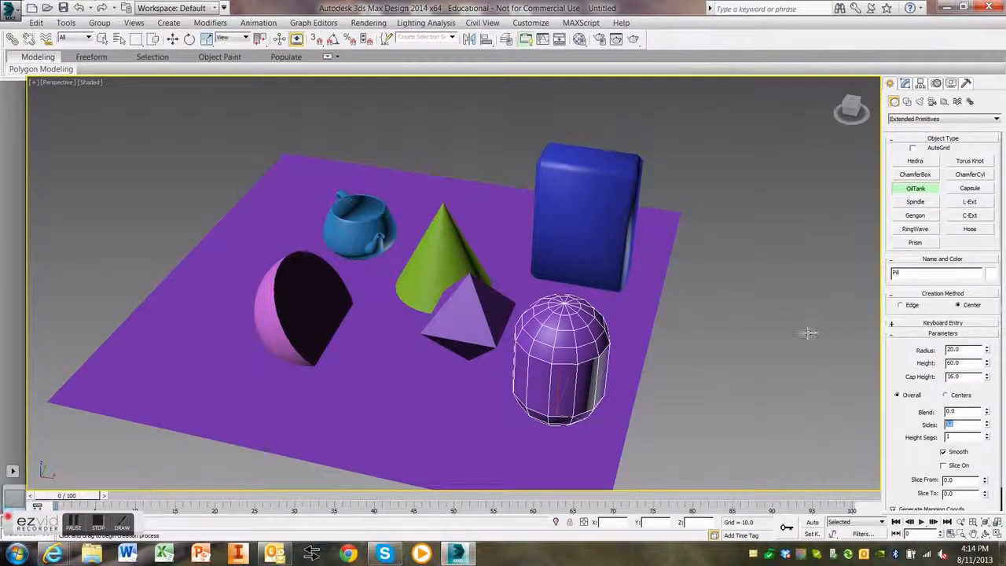
{"action": "type", "text": "24"}
{"action": "key", "text": "Return"}
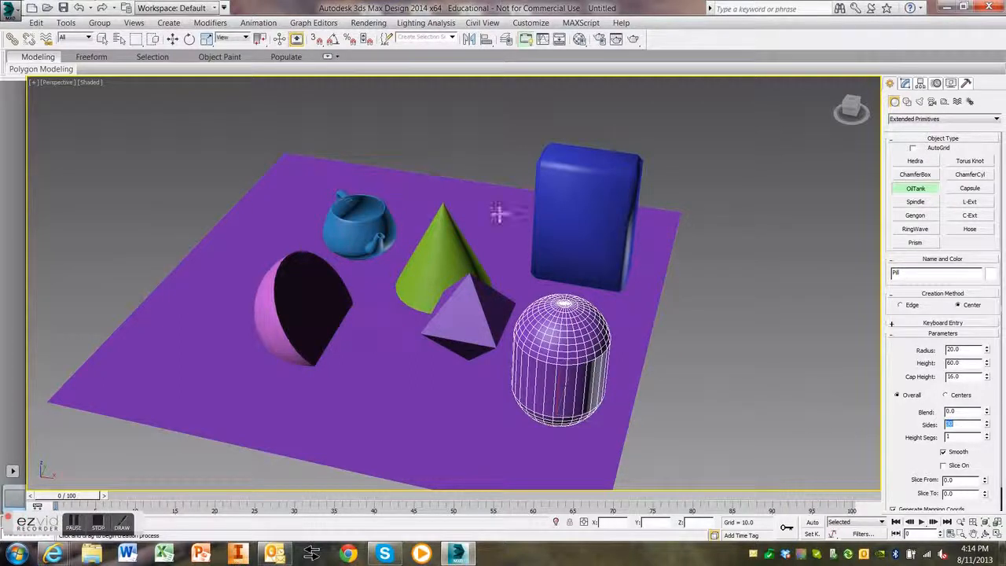
{"action": "left_click", "coordinate": [990, 276]}
{"action": "left_click", "coordinate": [393, 272]}
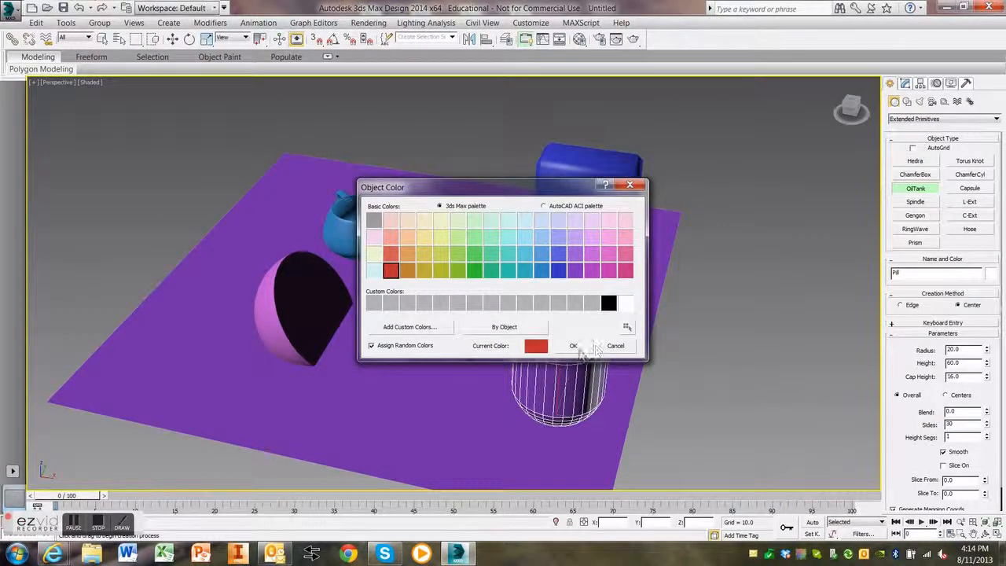
{"action": "left_click", "coordinate": [574, 346]}
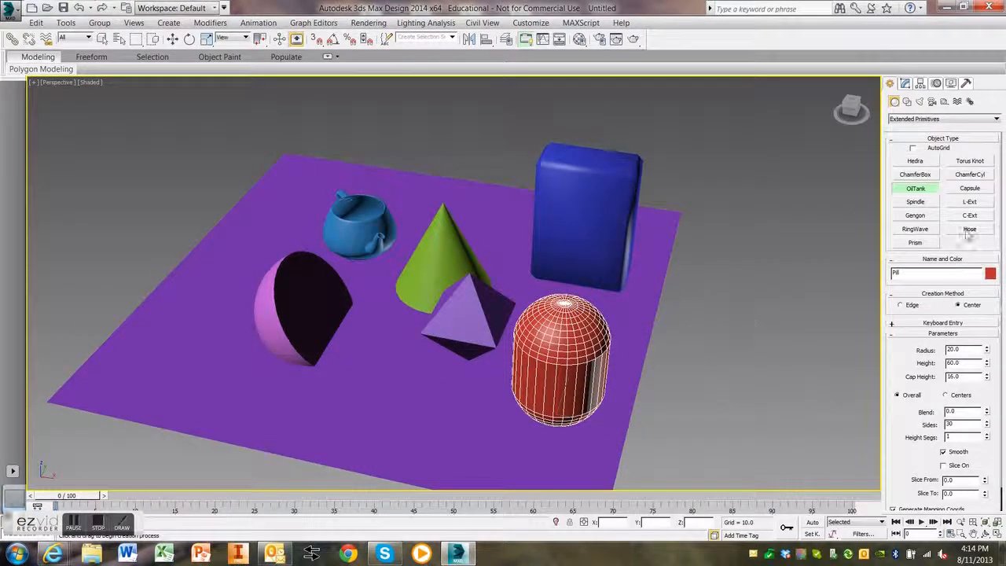
Try a torus knot on the ground in front of the hemisphere, and undo its creation.
{"action": "left_click", "coordinate": [973, 163]}
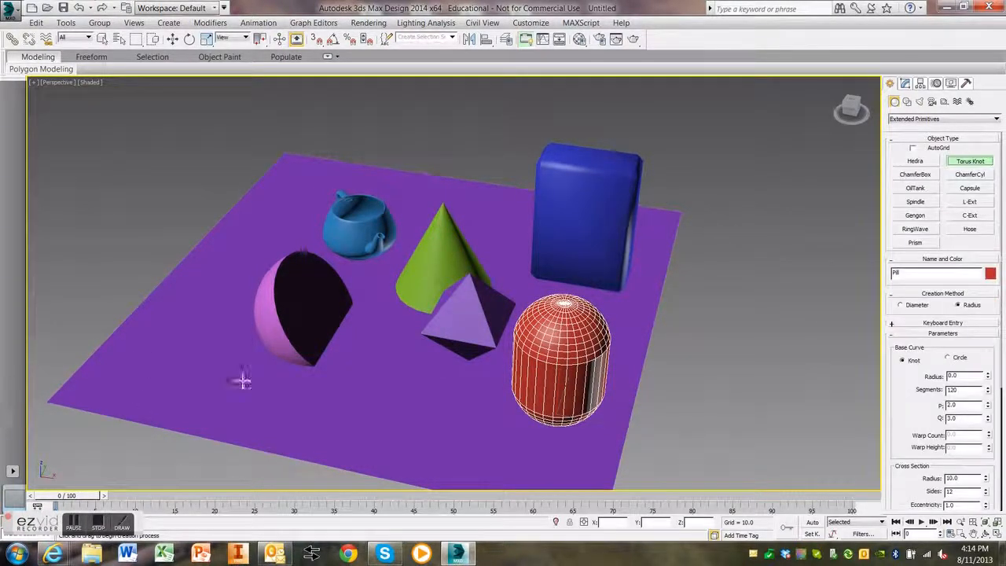
{"action": "left_click_drag", "start_coordinate": [391, 396], "coordinate": [338, 441]}
{"action": "left_click", "coordinate": [377, 424]}
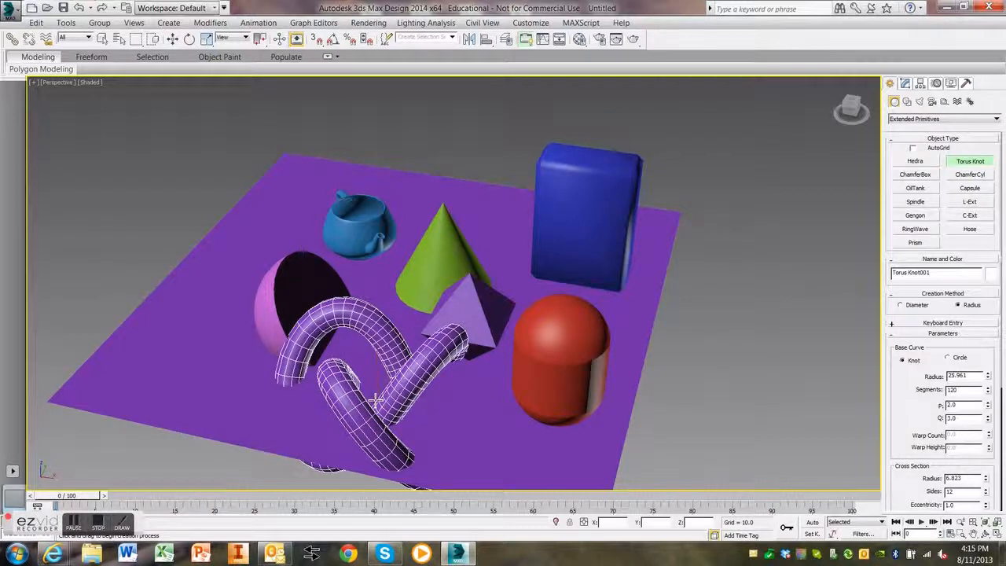
{"action": "key", "text": "ctrl+z"}
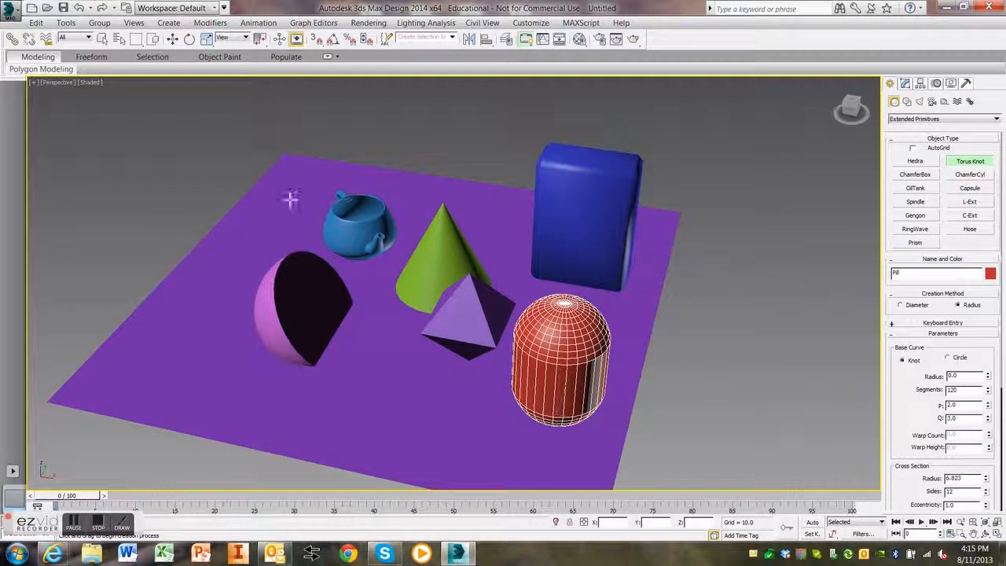
Create a torus knot beside the teapot with a cross-section radius of about 9 and set its base curve radius to 15.
{"action": "left_click_drag", "start_coordinate": [278, 218], "coordinate": [279, 239]}
{"action": "left_click", "coordinate": [285, 232]}
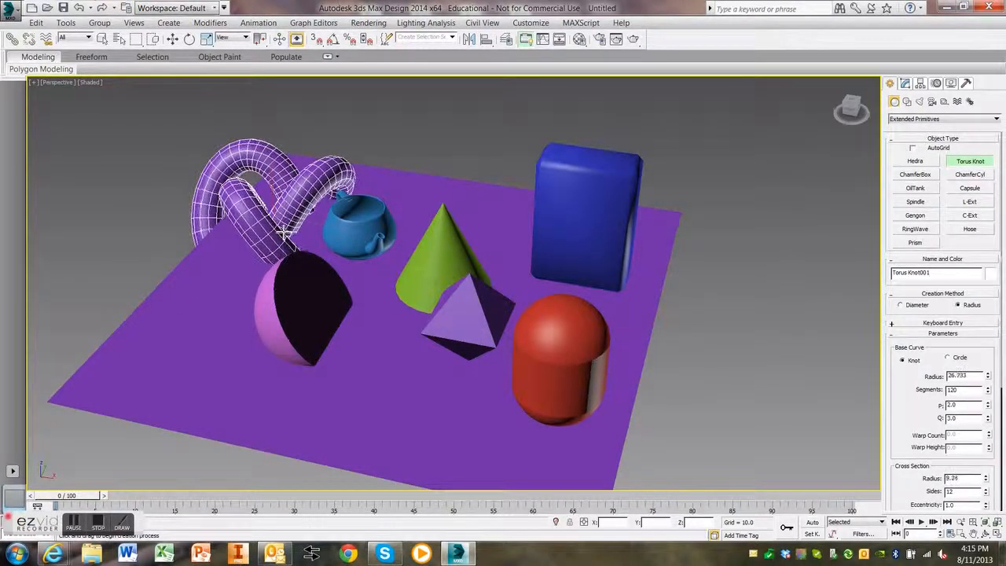
{"action": "double_click", "coordinate": [973, 375]}
{"action": "key", "text": "Return"}
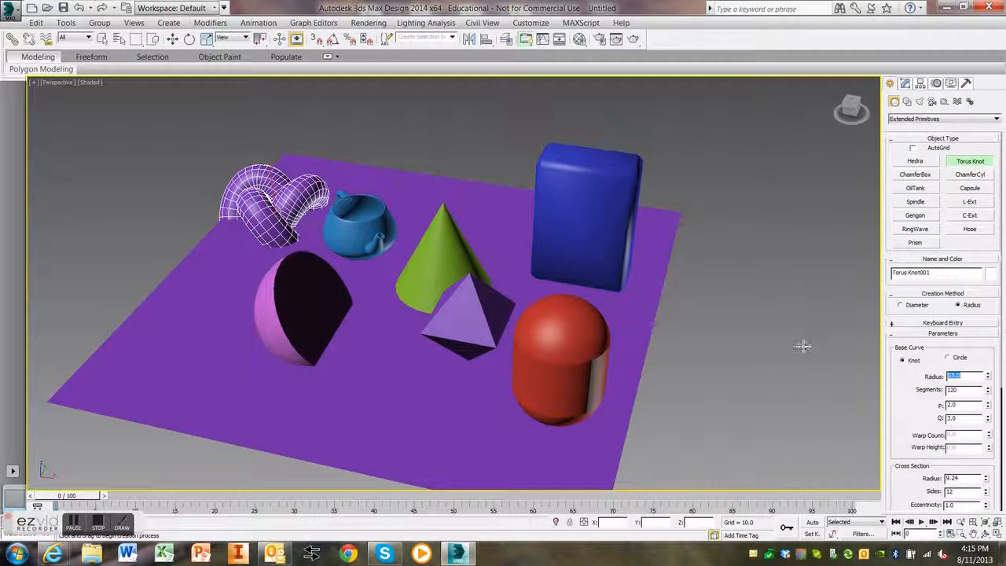
{"action": "left_click", "coordinate": [172, 38]}
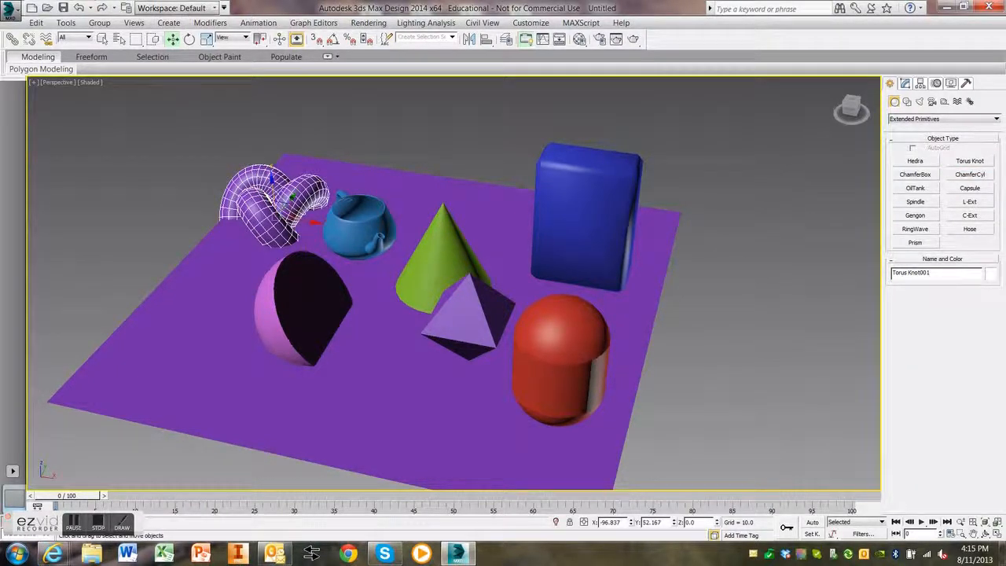
Raise the torus knot to a Z position of about 24 so that it rests on the ground plane.
{"action": "left_click", "coordinate": [997, 534]}
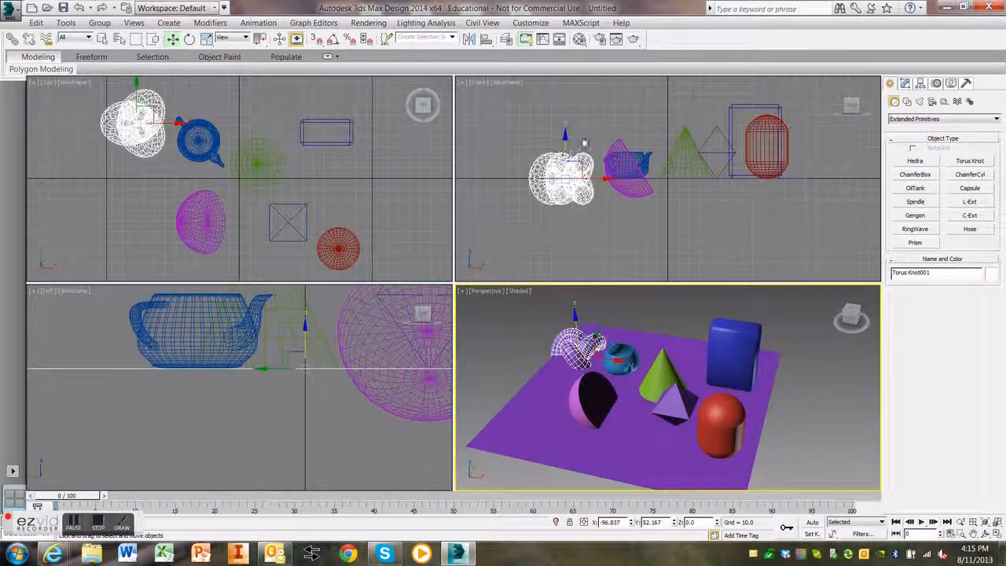
{"action": "left_click_drag", "start_coordinate": [564, 146], "coordinate": [571, 121]}
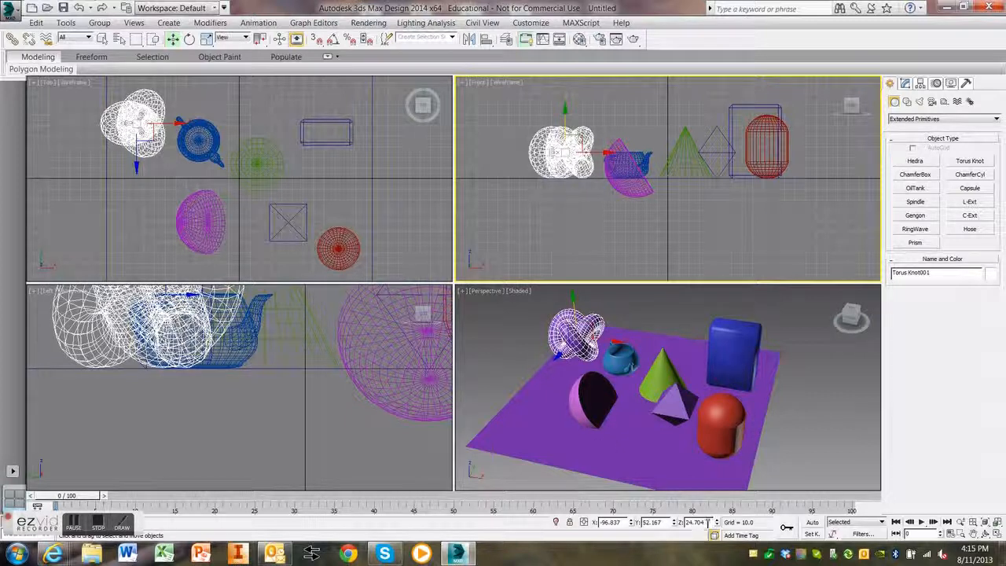
{"action": "key", "text": "Return"}
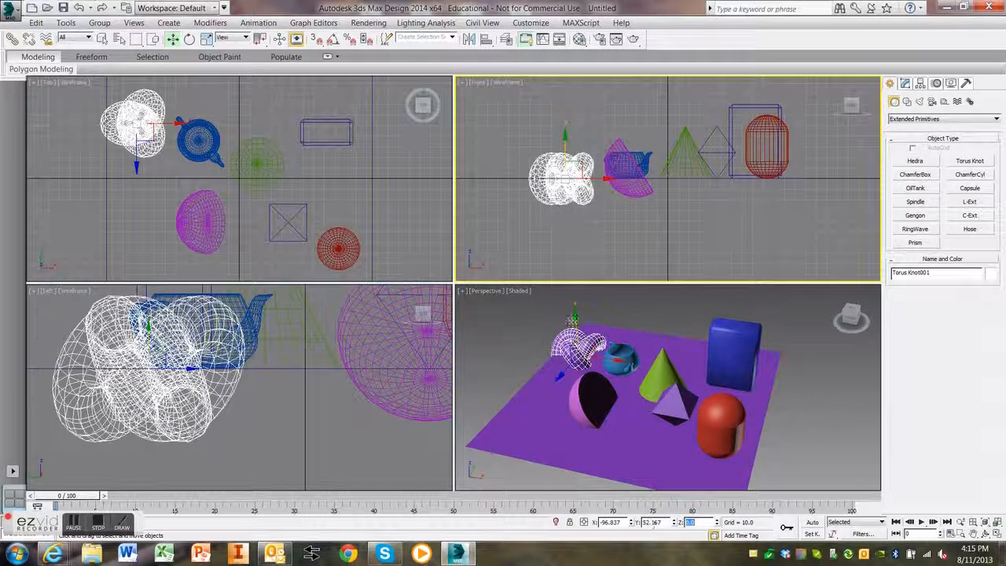
{"action": "left_click_drag", "start_coordinate": [565, 143], "coordinate": [565, 119]}
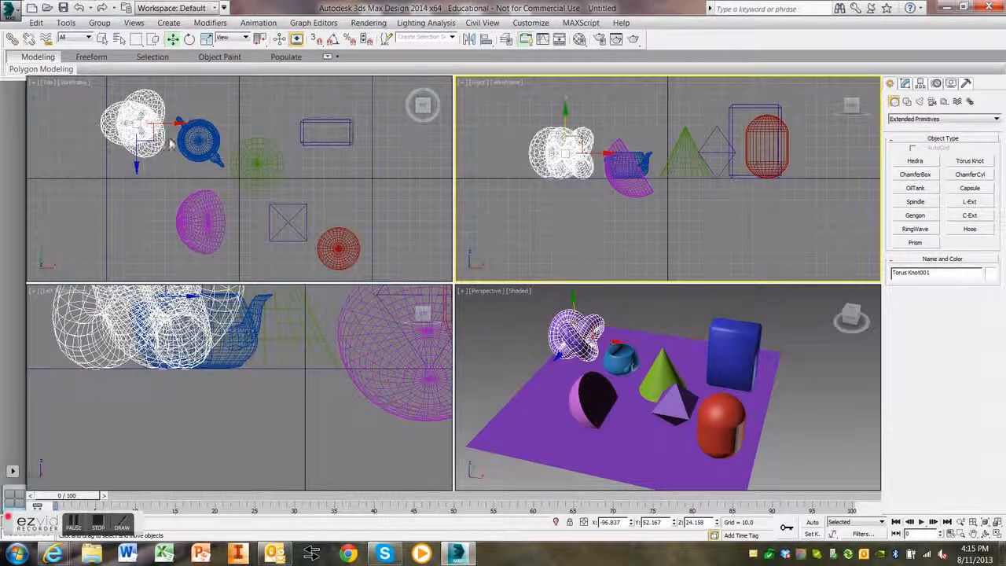
Rearrange the torus knot in front of the teapot, the hemisphere closer to the hedra, and the Pill between the hedra and chamfer box.
{"action": "left_click_drag", "start_coordinate": [137, 168], "coordinate": [134, 195]}
{"action": "left_click", "coordinate": [140, 146]}
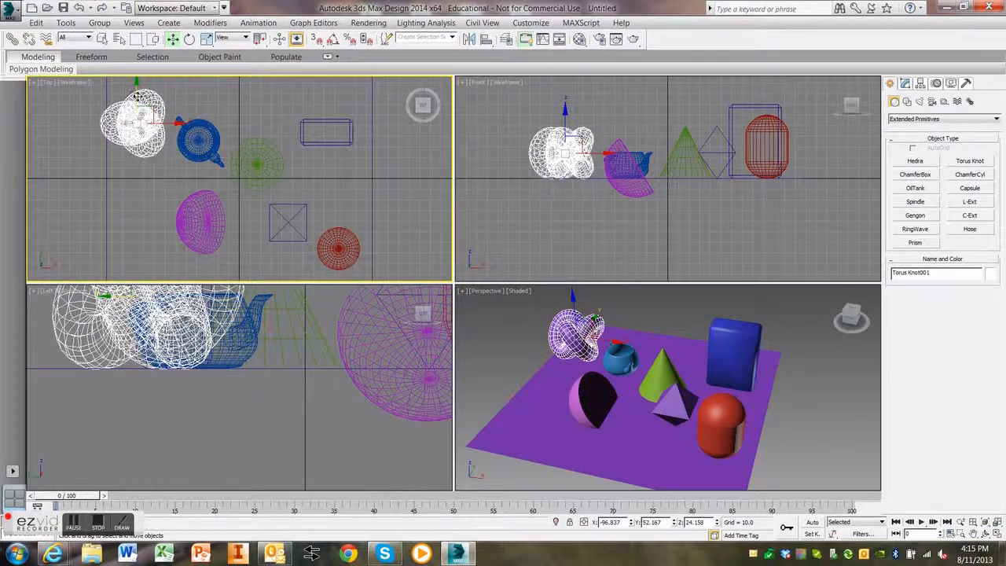
{"action": "left_click_drag", "start_coordinate": [137, 106], "coordinate": [138, 159]}
{"action": "left_click", "coordinate": [191, 232]}
{"action": "left_click_drag", "start_coordinate": [247, 222], "coordinate": [280, 226]}
{"action": "left_click_drag", "start_coordinate": [137, 168], "coordinate": [167, 174]}
{"action": "left_click", "coordinate": [348, 242]}
{"action": "left_click_drag", "start_coordinate": [348, 242], "coordinate": [335, 162]}
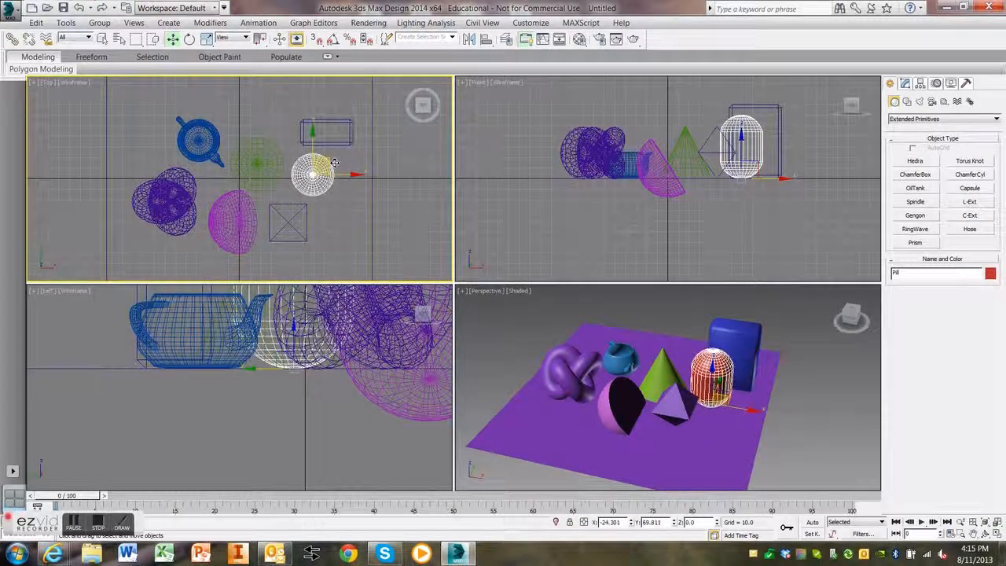
Rotate the chamfer box freehand in the top view so that it tilts diagonally.
{"action": "left_click", "coordinate": [323, 131]}
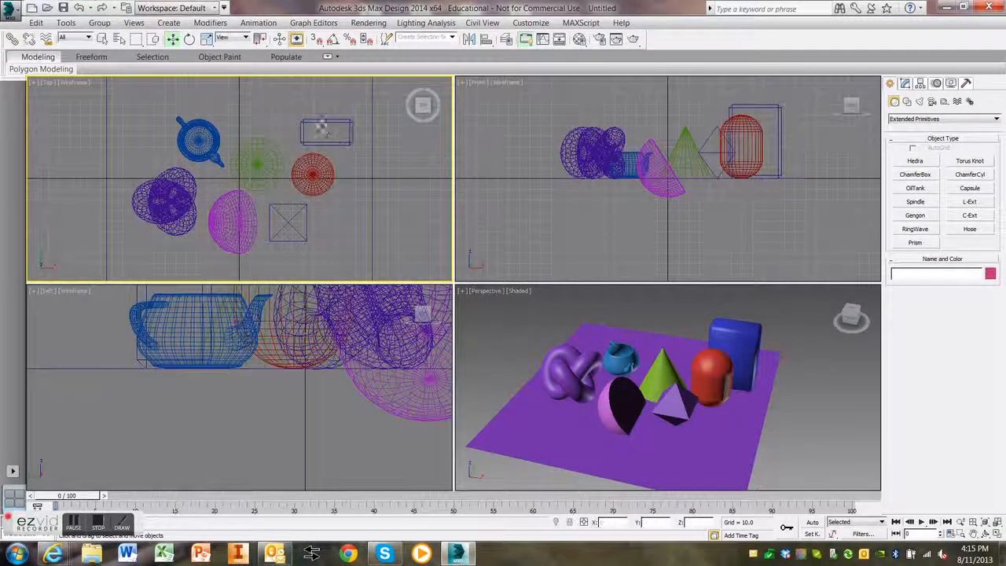
{"action": "left_click", "coordinate": [322, 132]}
{"action": "left_click", "coordinate": [190, 39]}
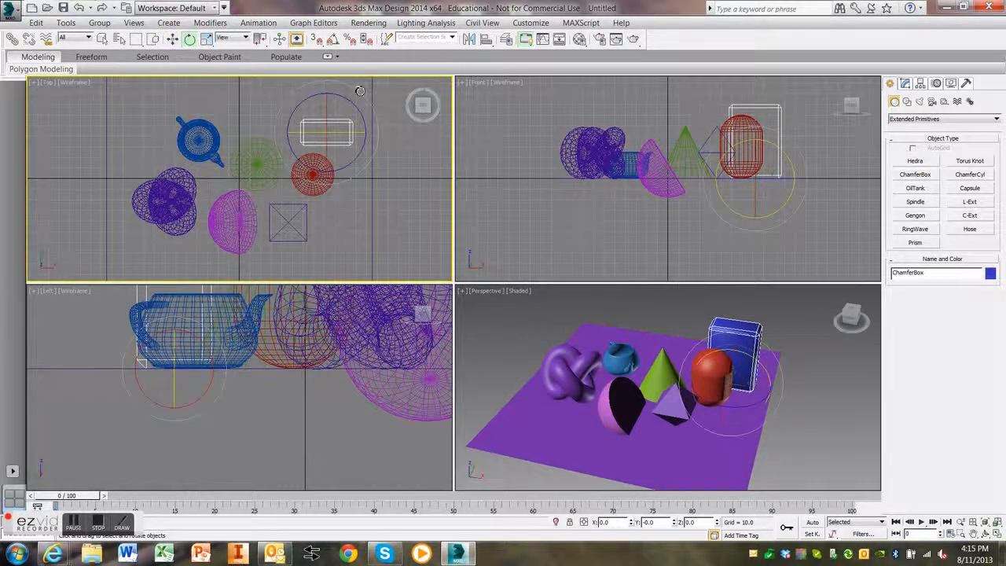
{"action": "left_click_drag", "start_coordinate": [359, 107], "coordinate": [315, 121]}
{"action": "left_click", "coordinate": [171, 39]}
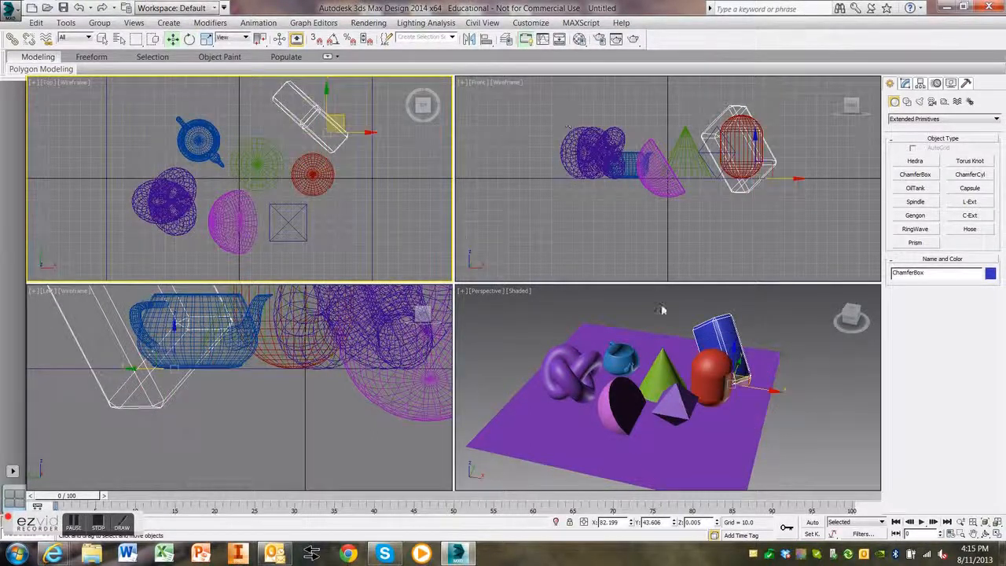
Move the chamfer box behind the cone to about X 47 and sink its lower end into the ground, at about Z -13.
{"action": "left_click", "coordinate": [750, 387]}
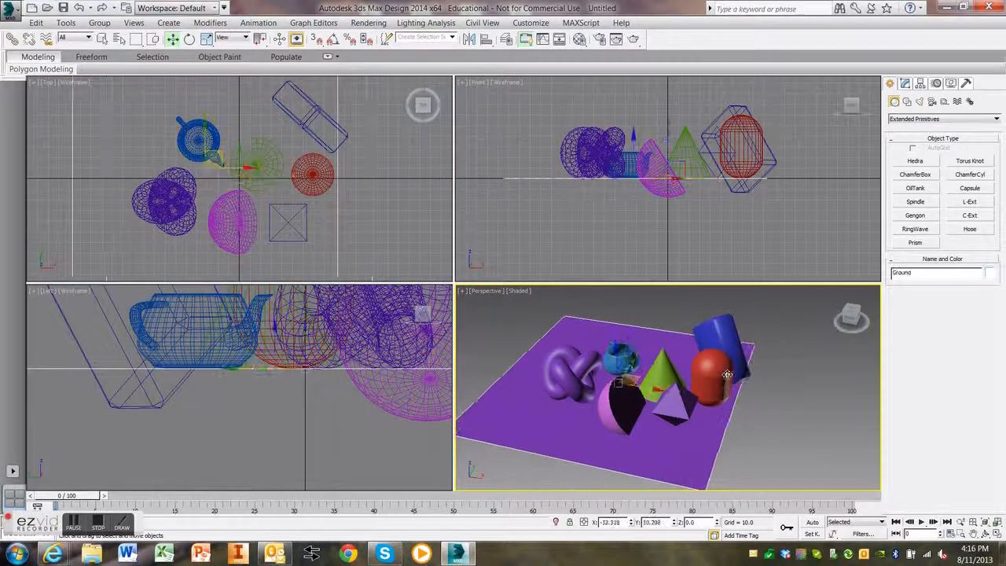
{"action": "left_click", "coordinate": [717, 336]}
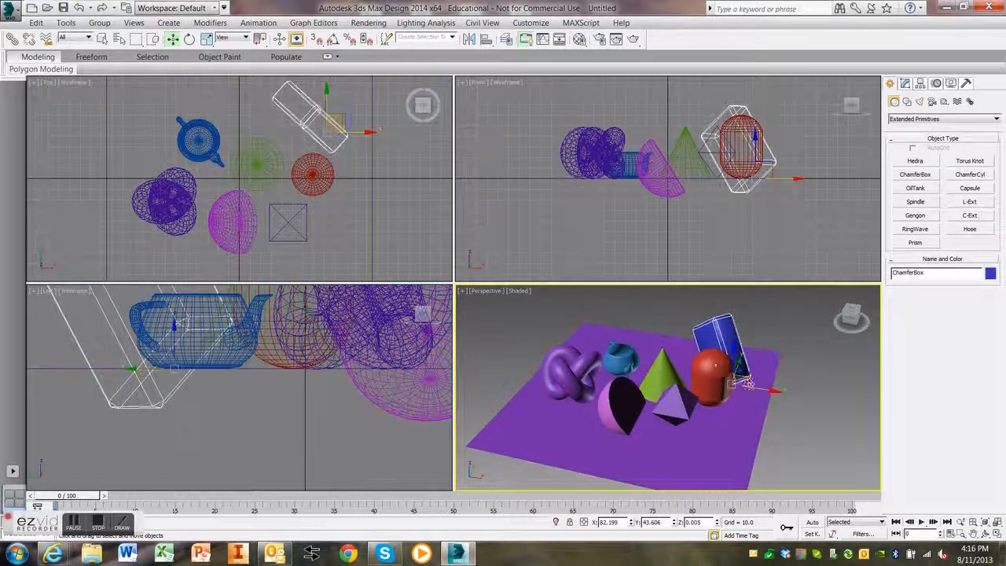
{"action": "left_click_drag", "start_coordinate": [748, 378], "coordinate": [707, 346]}
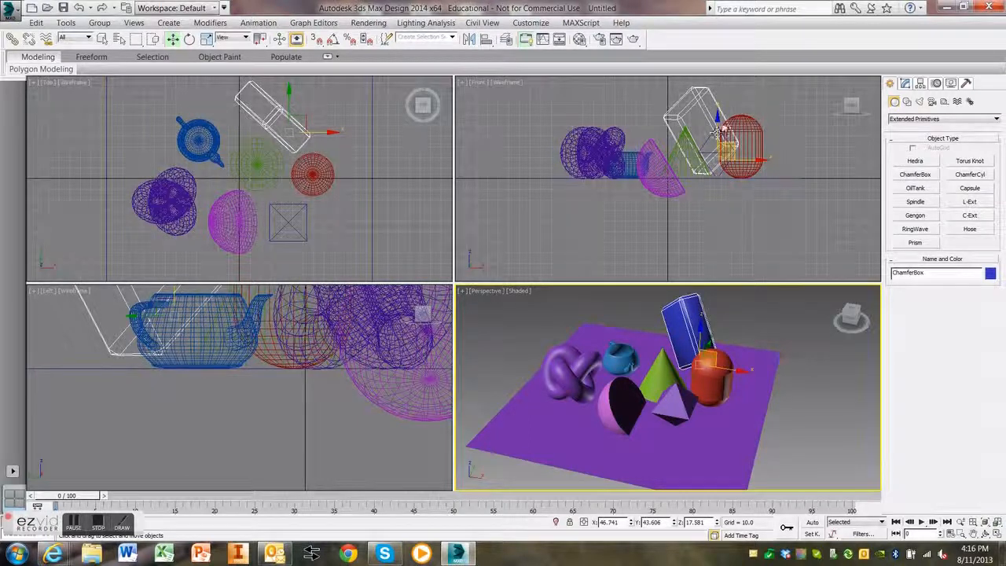
{"action": "left_click_drag", "start_coordinate": [716, 135], "coordinate": [714, 154]}
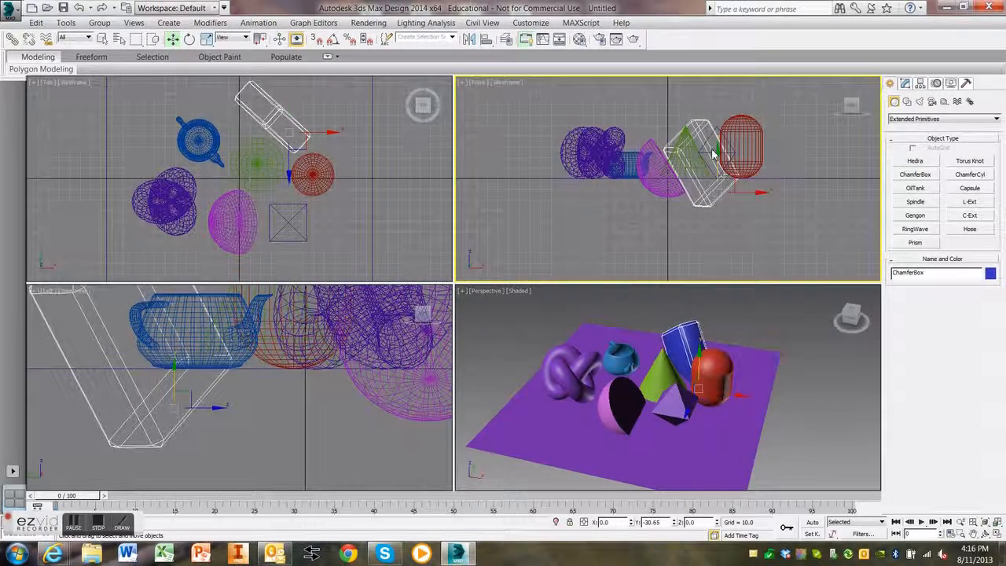
Rotate the sunken chamfer box a little further in the top view.
{"action": "left_click", "coordinate": [189, 40]}
{"action": "left_click_drag", "start_coordinate": [265, 107], "coordinate": [311, 110]}
{"action": "left_click", "coordinate": [172, 40]}
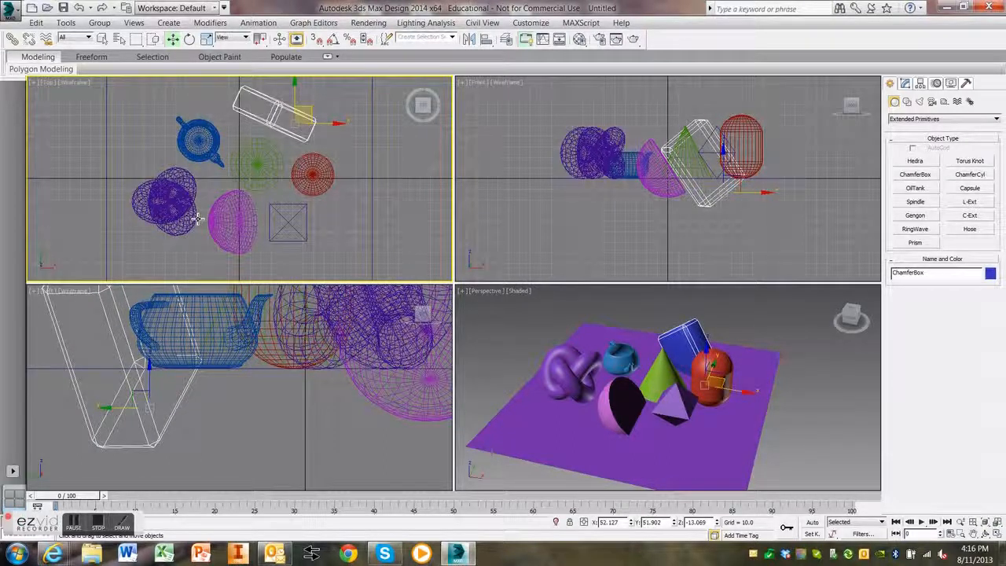
Rename the knot object as Torus Knot and give it a pale yellow object color.
{"action": "left_click", "coordinate": [579, 371]}
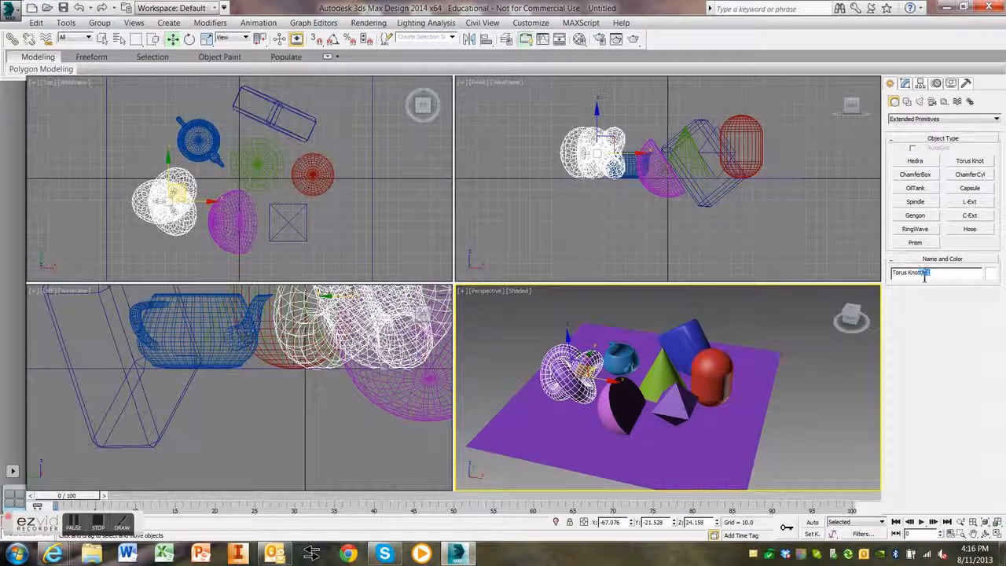
{"action": "left_click", "coordinate": [992, 275]}
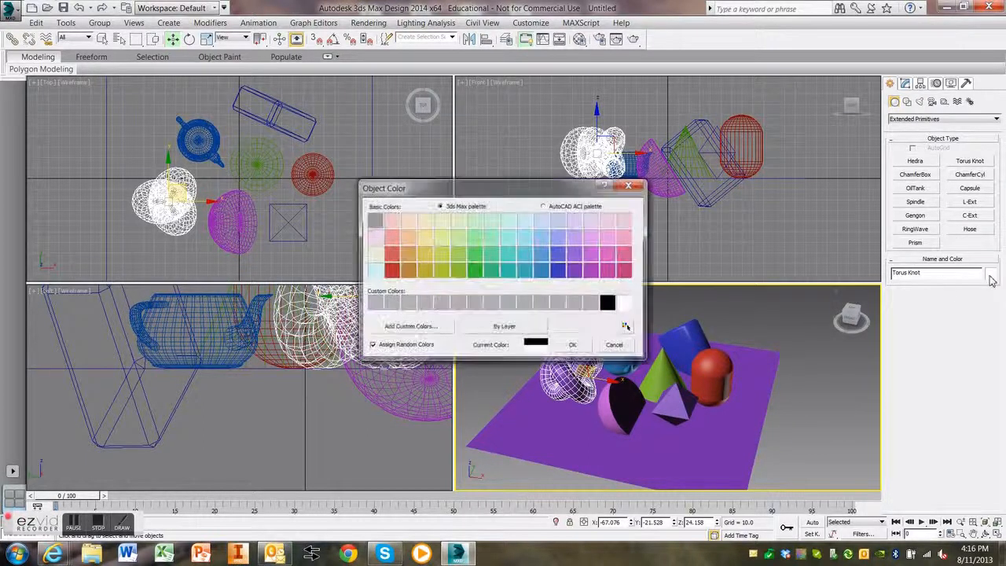
{"action": "left_click", "coordinate": [374, 237]}
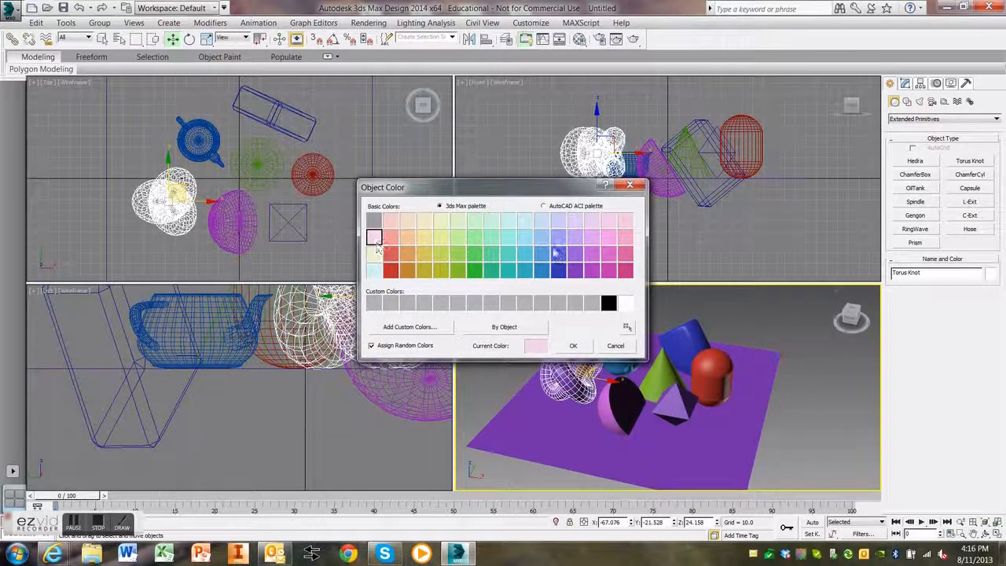
{"action": "left_click", "coordinate": [429, 240]}
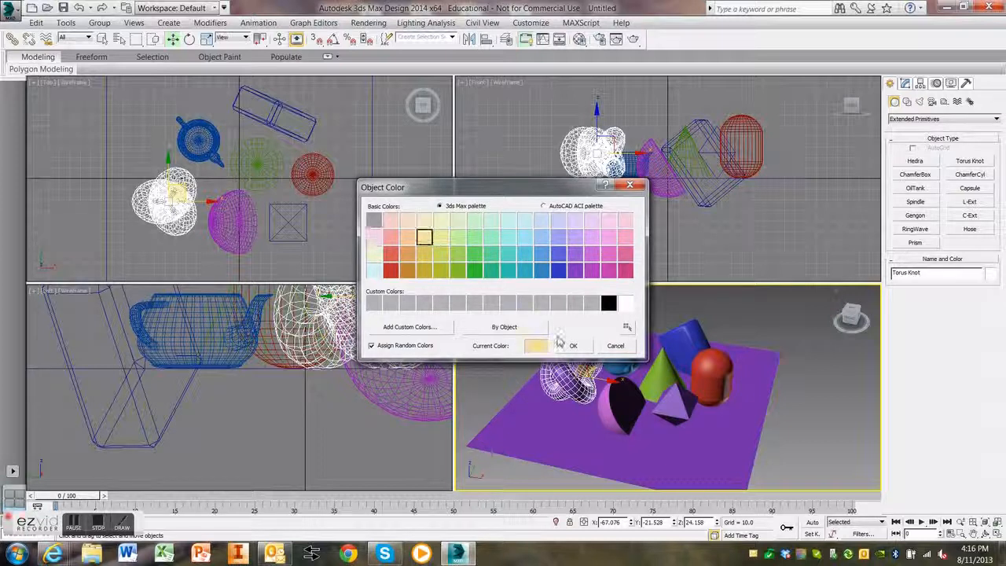
{"action": "left_click", "coordinate": [573, 346]}
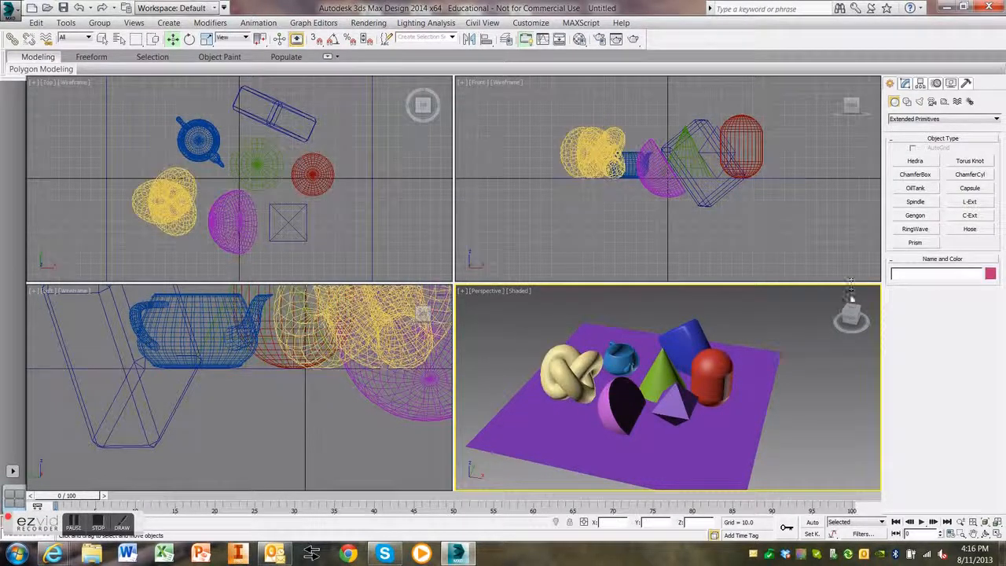
Create a standard torus in front of the hedra, with radii of about 75 and 10.
{"action": "left_click", "coordinate": [910, 119]}
{"action": "left_click", "coordinate": [914, 128]}
{"action": "left_click", "coordinate": [920, 203]}
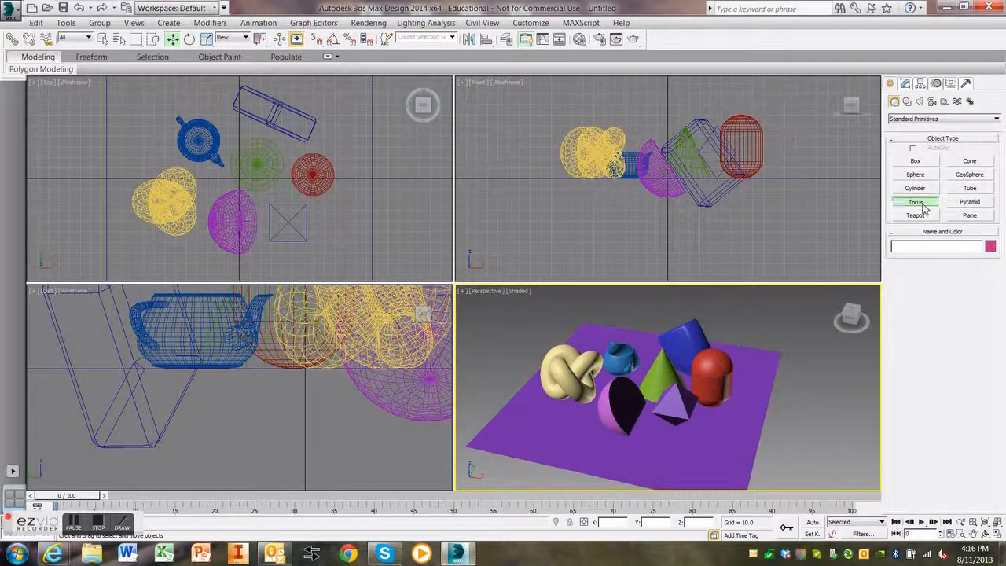
{"action": "left_click_drag", "start_coordinate": [720, 450], "coordinate": [644, 494]}
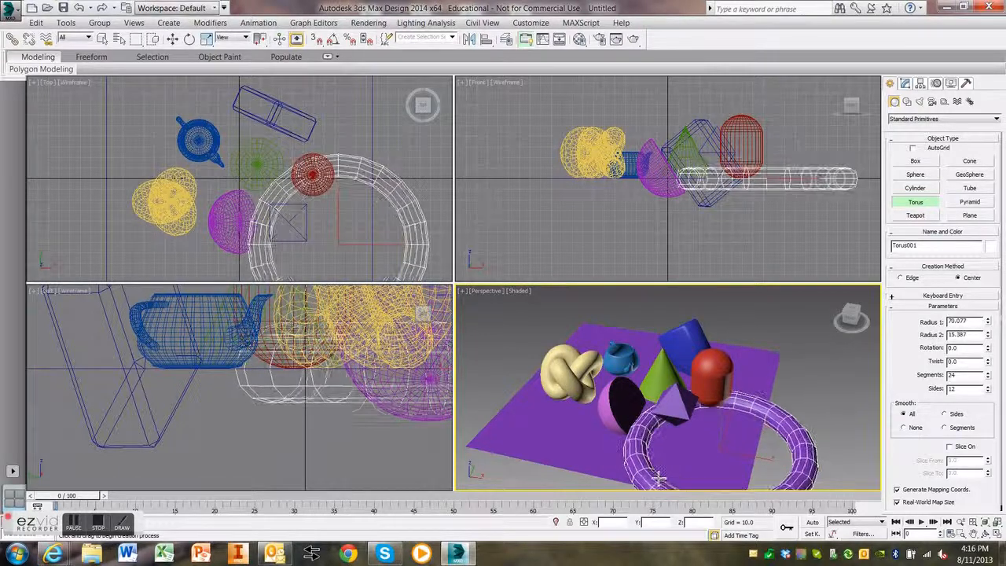
Rotate the torus upright and move it to arch over the hemisphere and hedra.
{"action": "left_click", "coordinate": [189, 38]}
{"action": "left_click_drag", "start_coordinate": [720, 445], "coordinate": [741, 408]}
{"action": "left_click", "coordinate": [172, 38]}
{"action": "left_click_drag", "start_coordinate": [352, 240], "coordinate": [297, 203]}
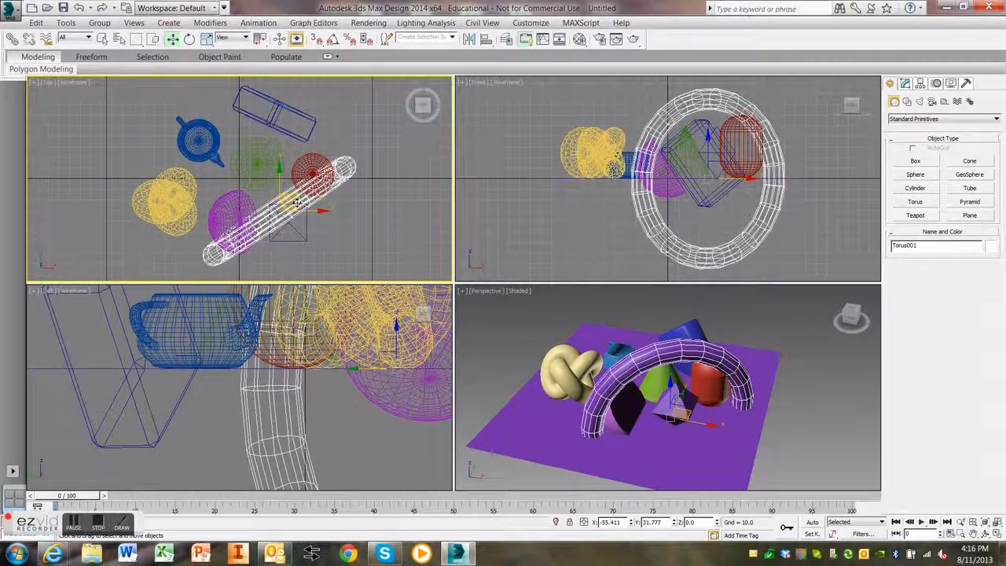
Set the torus's Radius 1 to 80.
{"action": "left_click", "coordinate": [908, 84]}
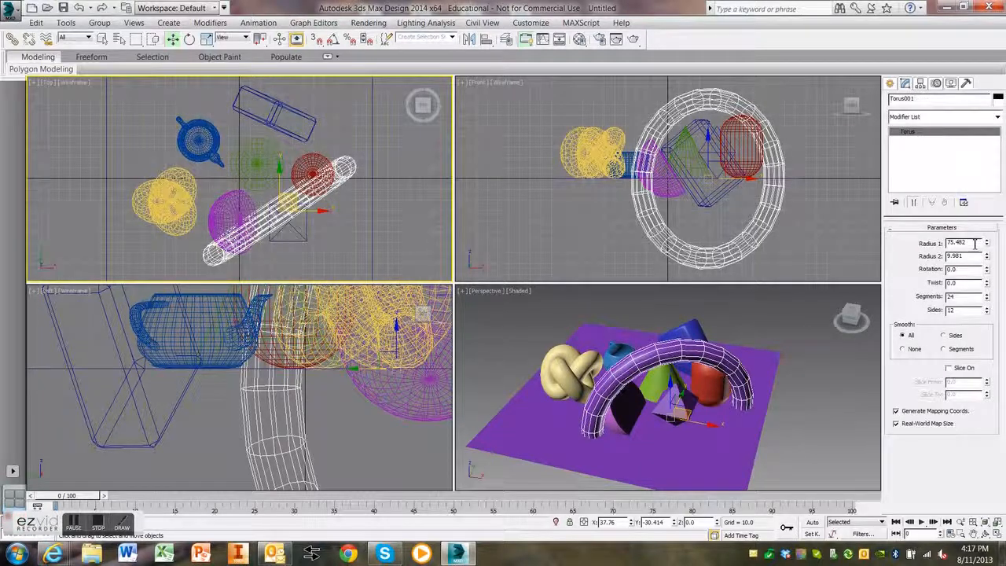
{"action": "type", "text": "80"}
{"action": "key", "text": "Return"}
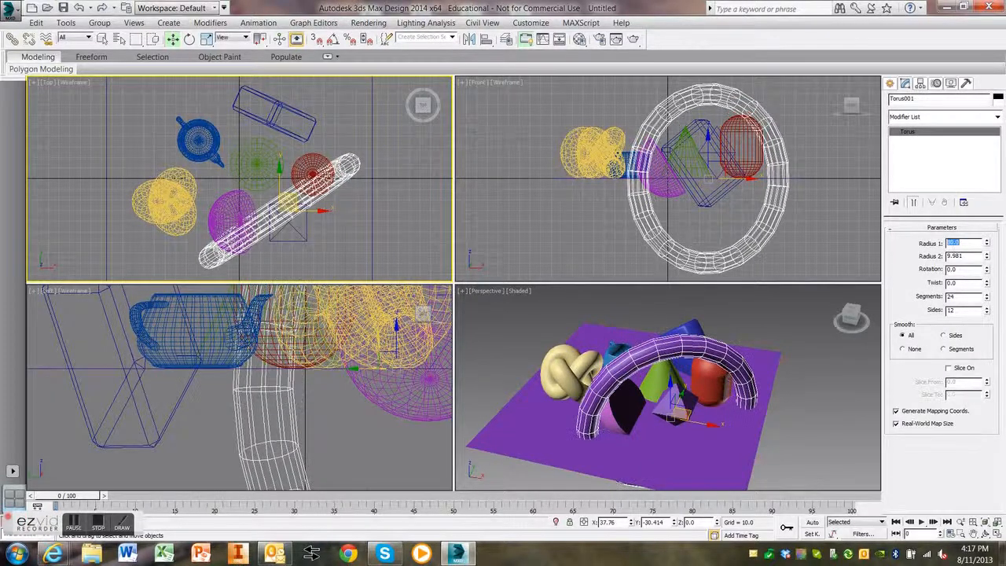
Raise the torus to a Z position of about 25 so that it forms a taller arch over the objects.
{"action": "left_click", "coordinate": [847, 318]}
{"action": "left_click_drag", "start_coordinate": [851, 320], "coordinate": [836, 293]}
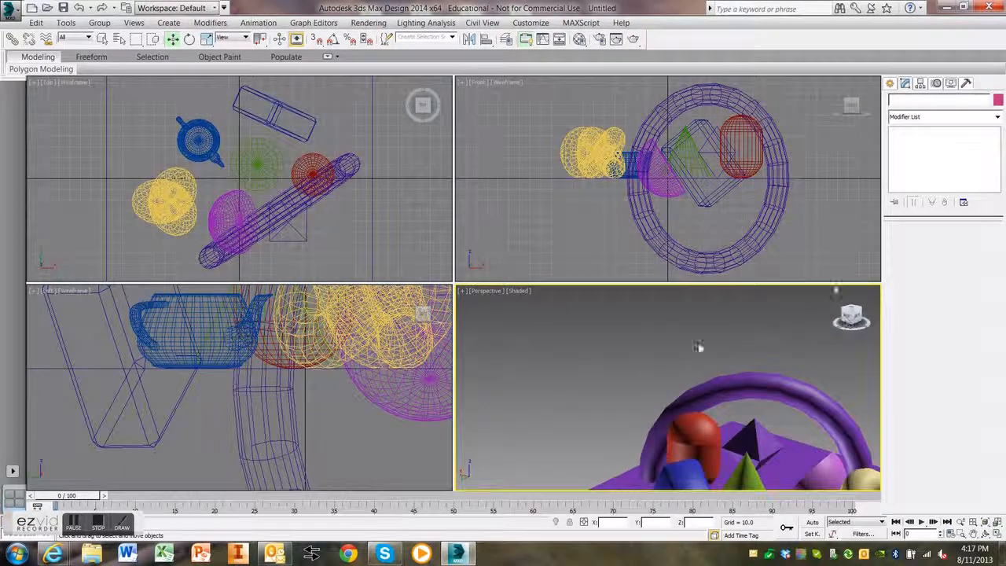
{"action": "left_click", "coordinate": [742, 386]}
{"action": "left_click_drag", "start_coordinate": [745, 466], "coordinate": [753, 435]}
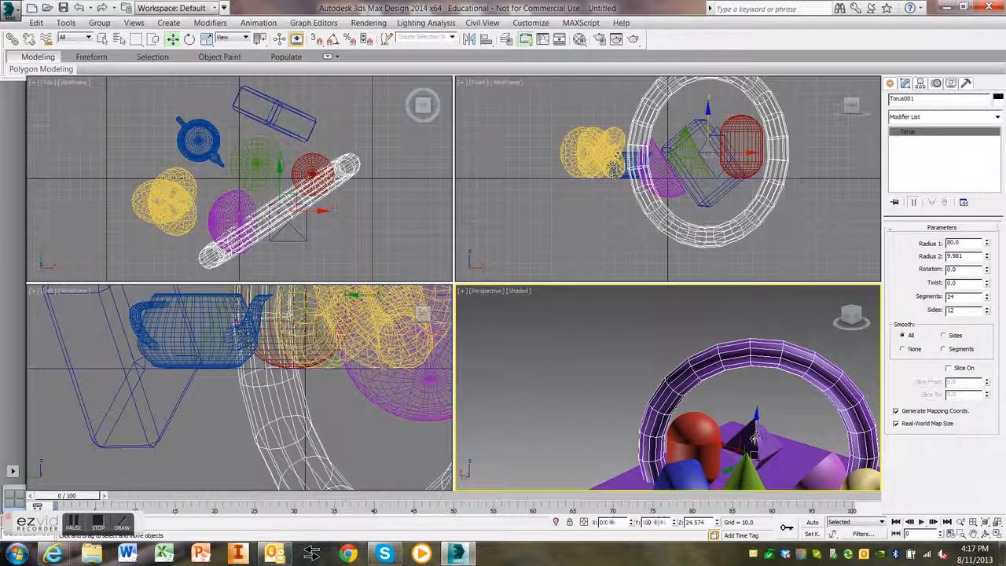
{"action": "middle_click_drag", "start_coordinate": [749, 423], "coordinate": [673, 357]}
{"action": "left_click_drag", "start_coordinate": [858, 324], "coordinate": [772, 343]}
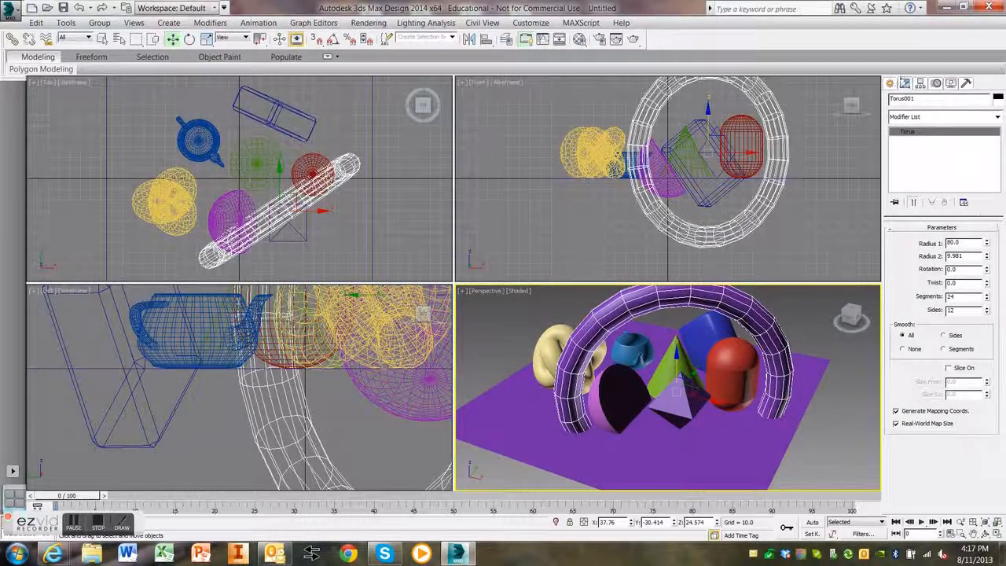
Rename the torus as Arc and give it a green object color.
{"action": "left_click", "coordinate": [890, 83]}
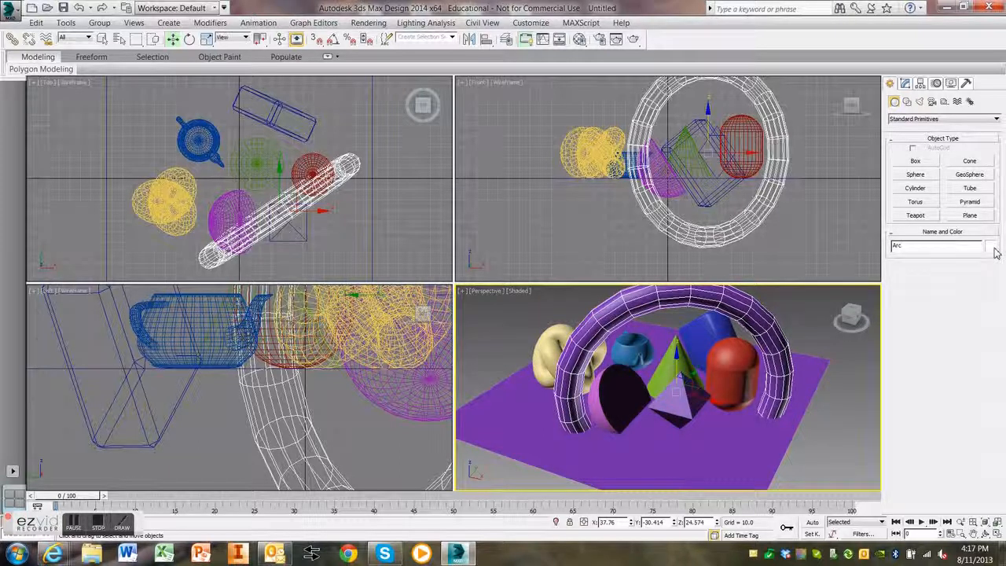
{"action": "left_click", "coordinate": [993, 246]}
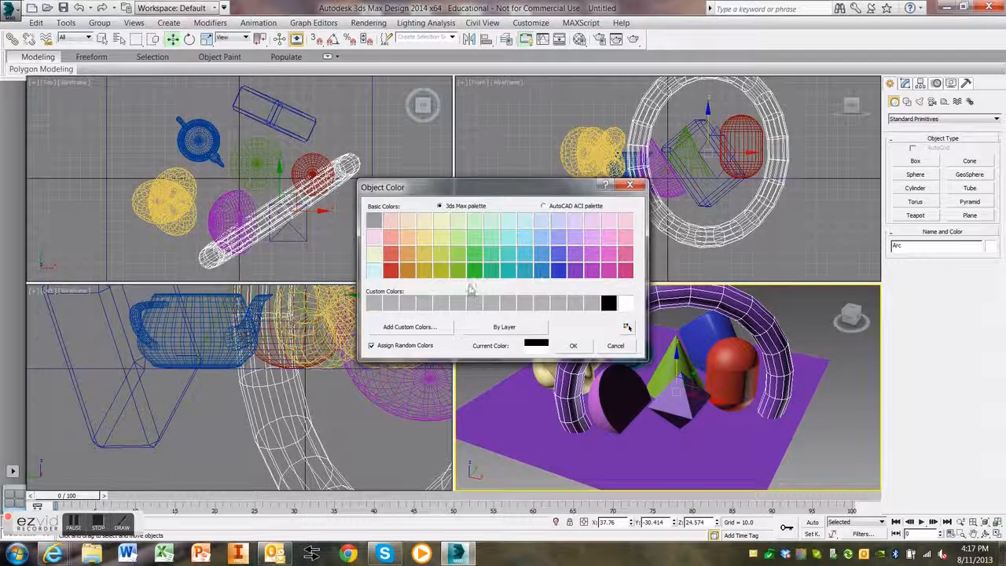
{"action": "left_click", "coordinate": [470, 275]}
{"action": "left_click", "coordinate": [573, 346]}
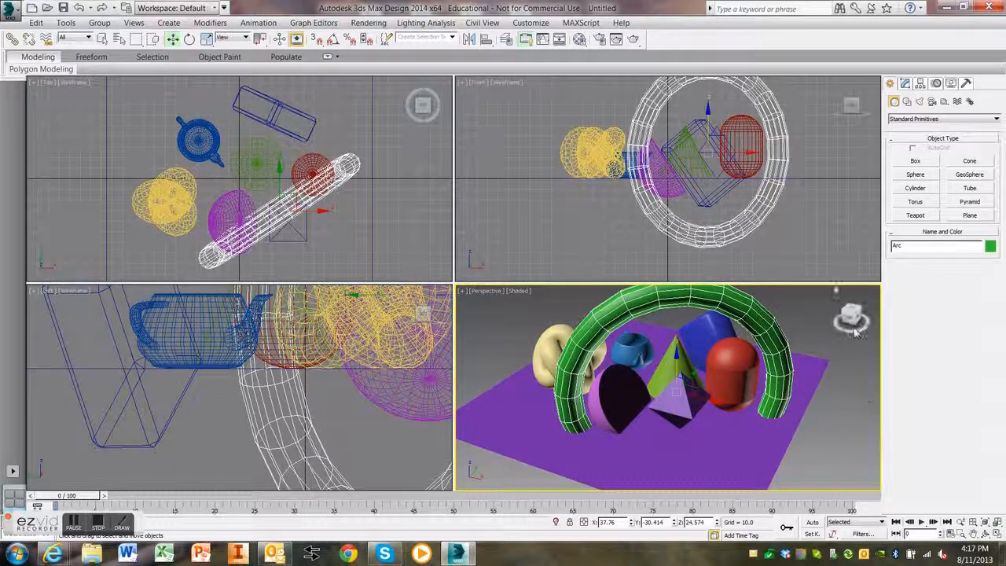
Place a Generic Palm from the AEC Extended foliage on the ground plane behind the teapot.
{"action": "left_click_drag", "start_coordinate": [851, 321], "coordinate": [817, 352]}
{"action": "middle_click_drag", "start_coordinate": [537, 481], "coordinate": [640, 386]}
{"action": "scroll", "coordinate": [578, 440], "scroll_direction": "up", "scroll_amount": 5}
{"action": "scroll", "coordinate": [579, 438], "scroll_direction": "down", "scroll_amount": 10}
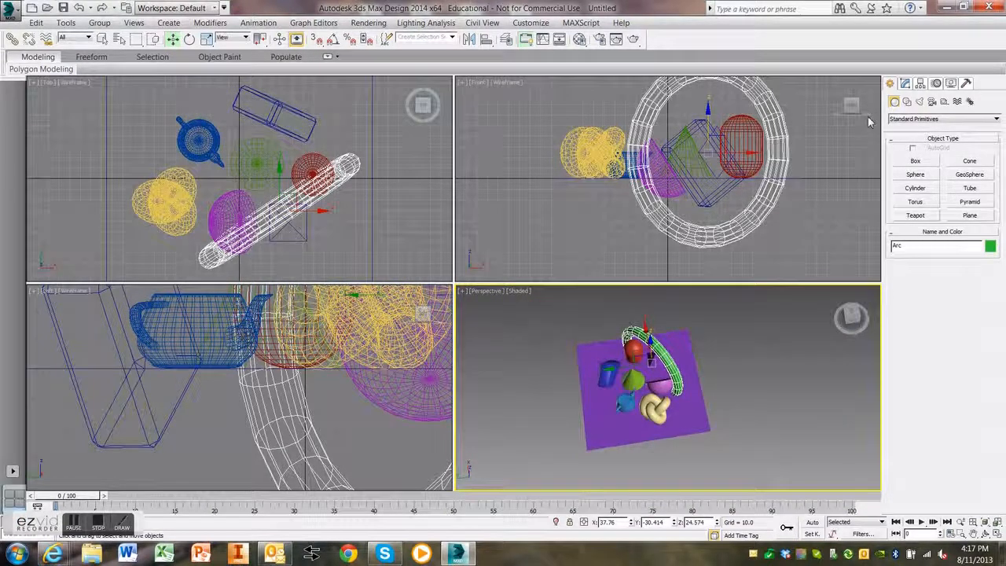
{"action": "left_click", "coordinate": [912, 120]}
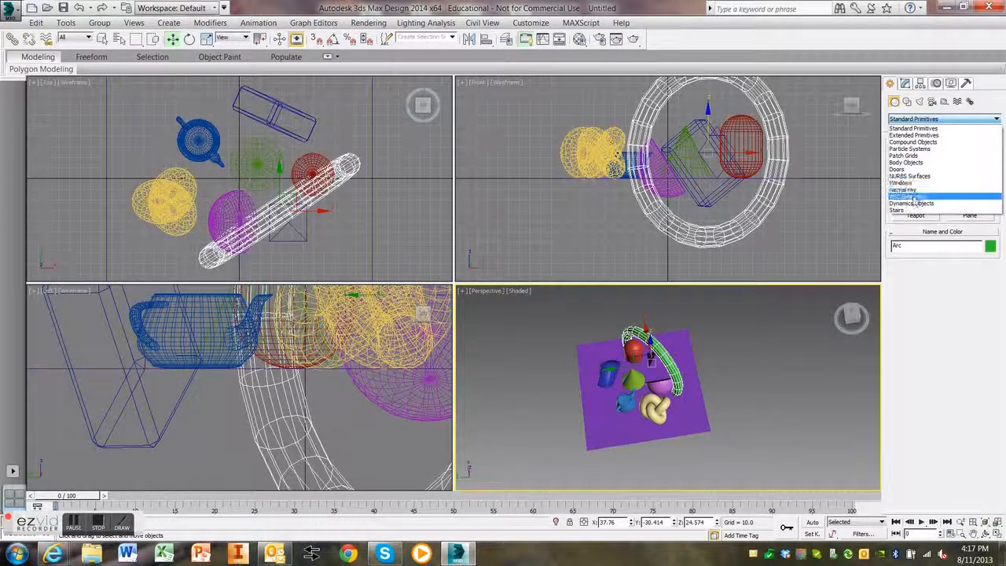
{"action": "left_click", "coordinate": [905, 197]}
{"action": "left_click", "coordinate": [918, 163]}
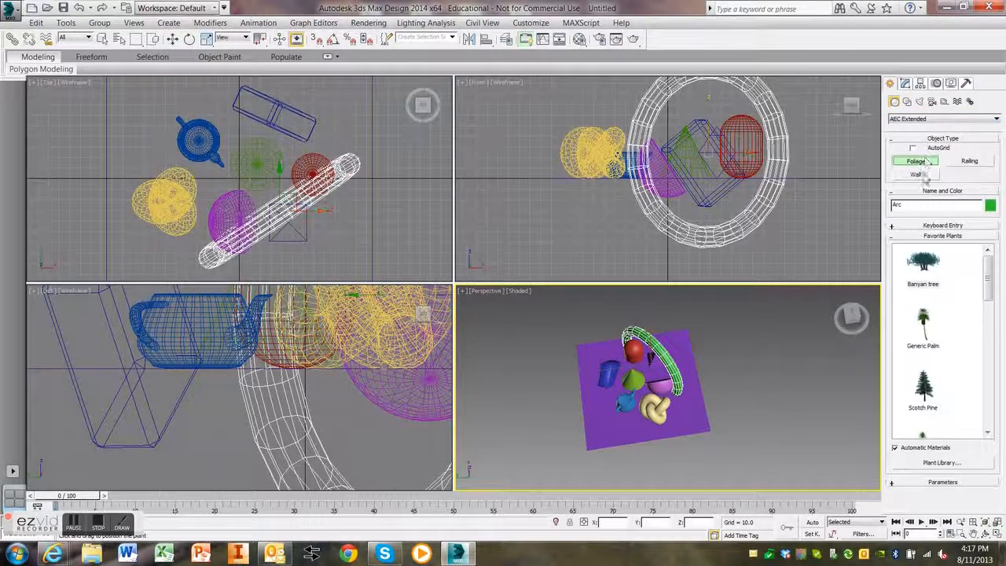
{"action": "left_click", "coordinate": [923, 326]}
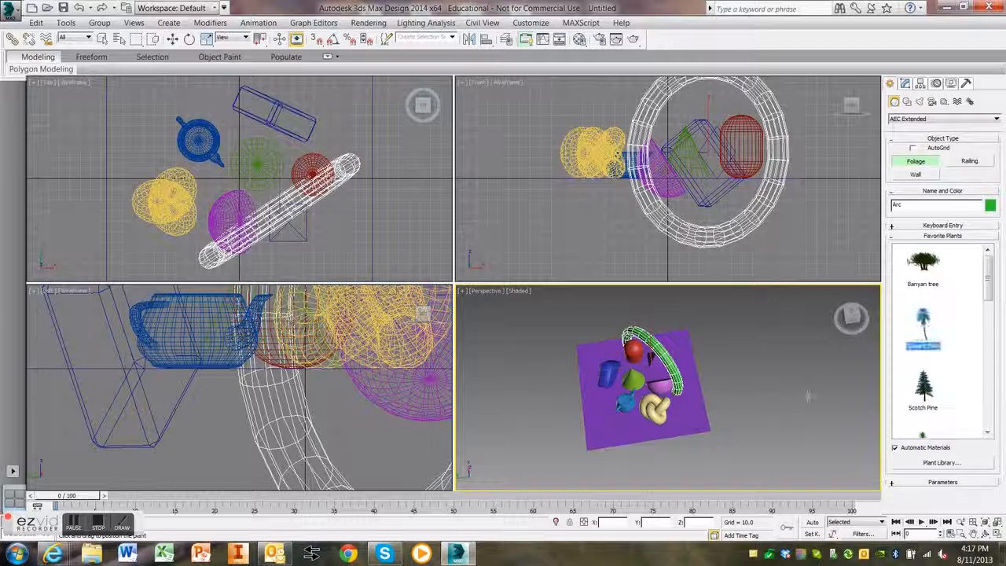
{"action": "left_click", "coordinate": [623, 429]}
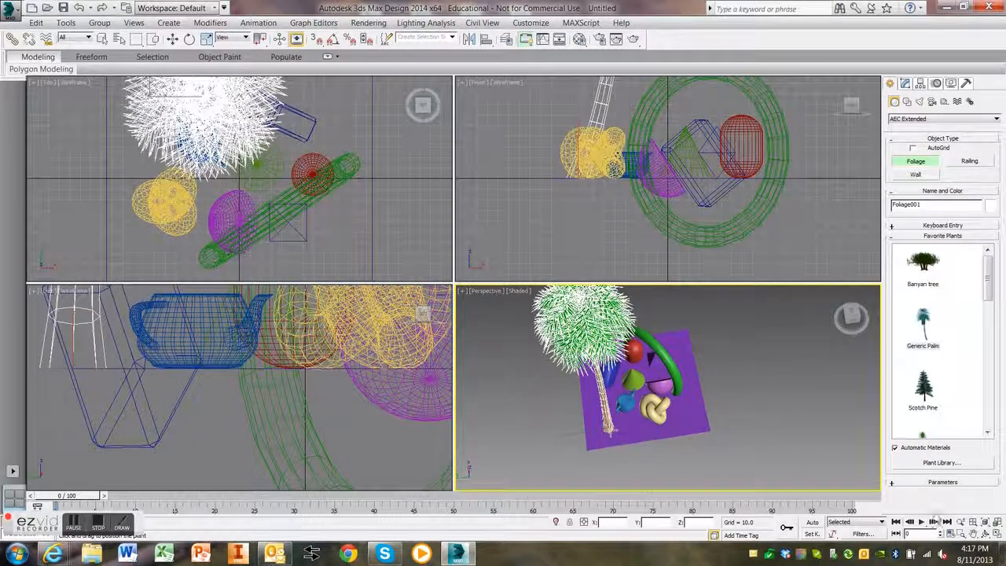
Reduce the palm's height to 150, trying 250 and 200 along the way.
{"action": "left_click", "coordinate": [986, 534]}
{"action": "left_click_drag", "start_coordinate": [694, 409], "coordinate": [668, 352]}
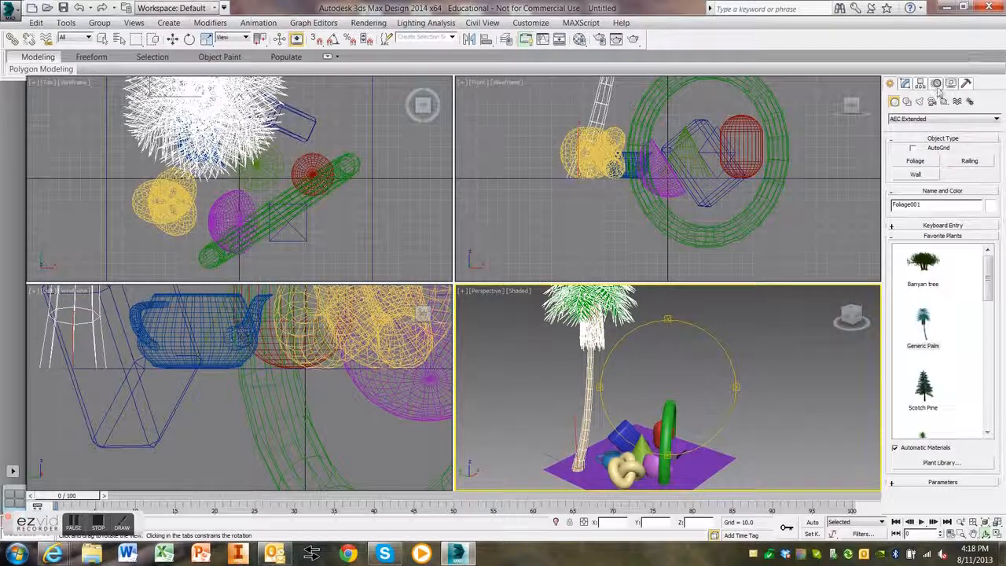
{"action": "left_click", "coordinate": [906, 84]}
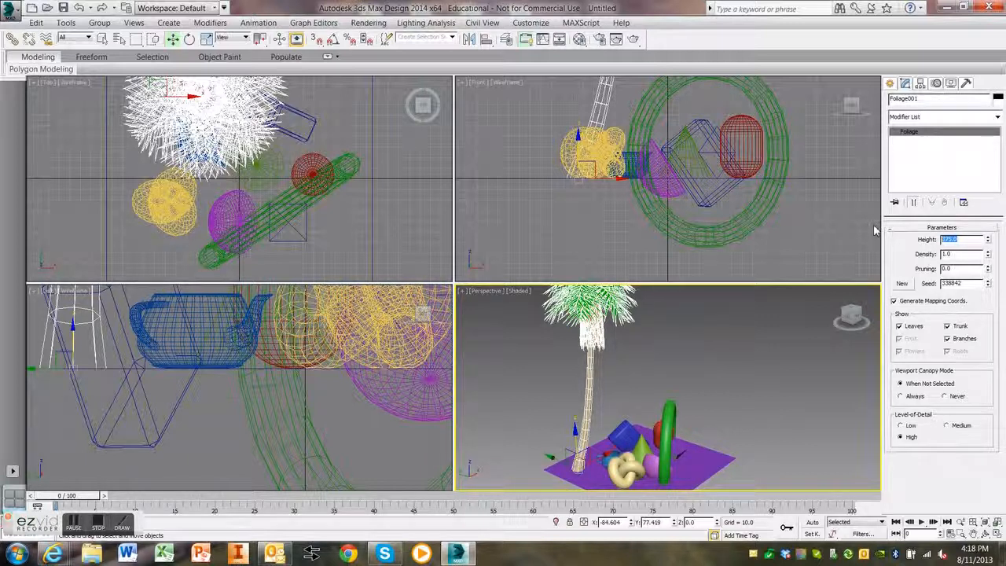
{"action": "type", "text": "250"}
{"action": "key", "text": "Return"}
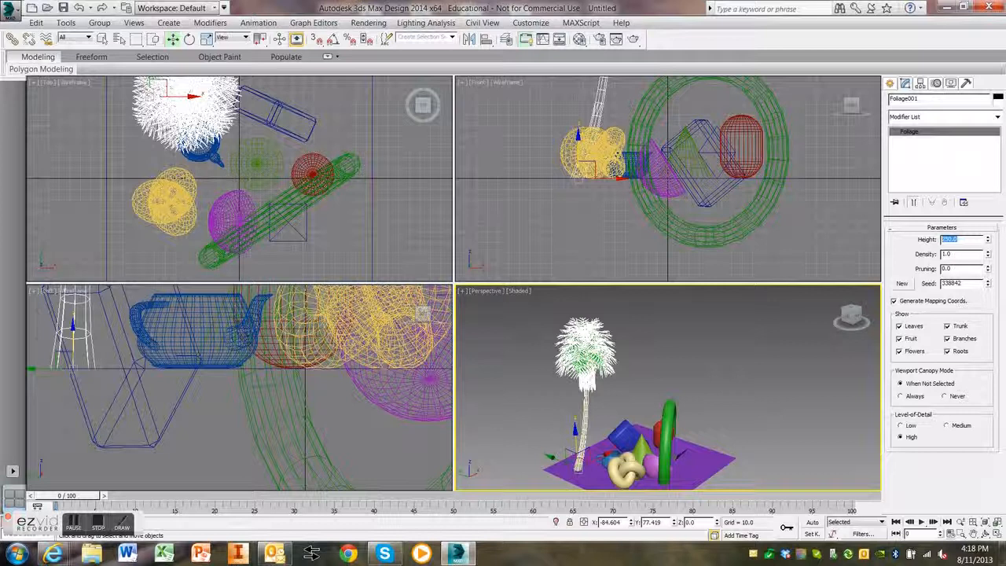
{"action": "type", "text": "200"}
{"action": "key", "text": "Return"}
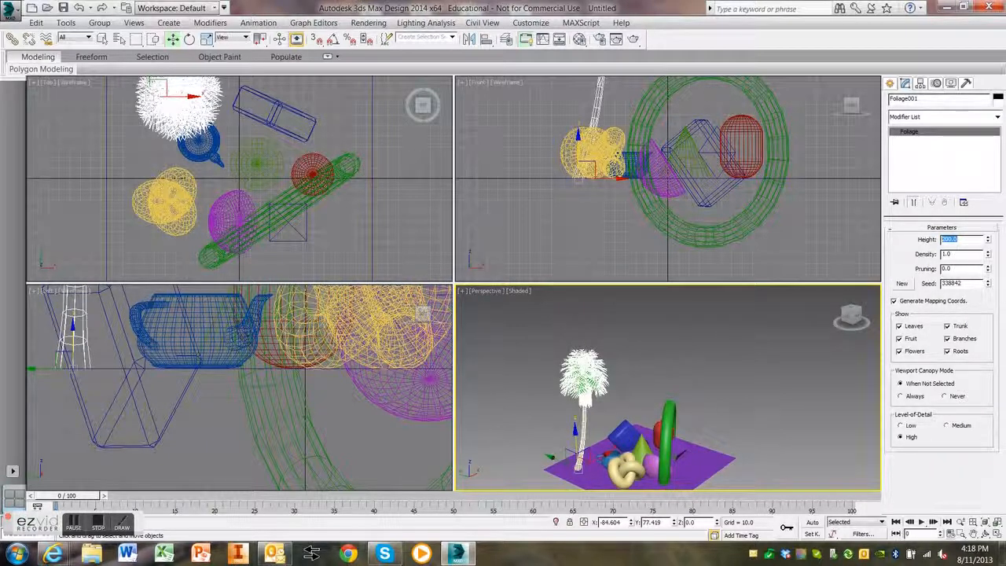
{"action": "type", "text": "150"}
{"action": "key", "text": "Return"}
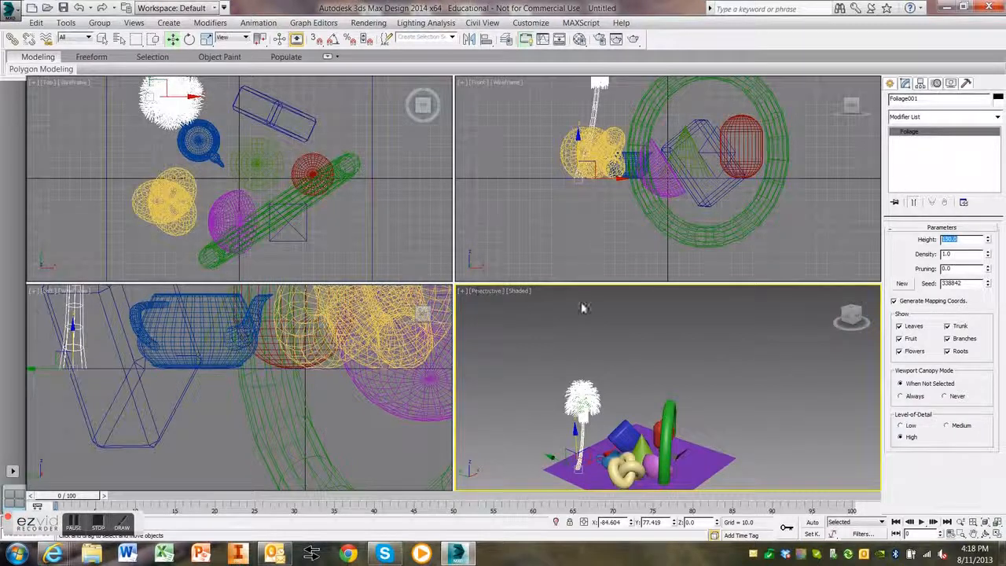
Move the palm along X to about -67 and lift it so its base sits at ground level, Z about 0.
{"action": "scroll", "coordinate": [616, 396], "scroll_direction": "up", "scroll_amount": 5}
{"action": "scroll", "coordinate": [615, 396], "scroll_direction": "up", "scroll_amount": 3}
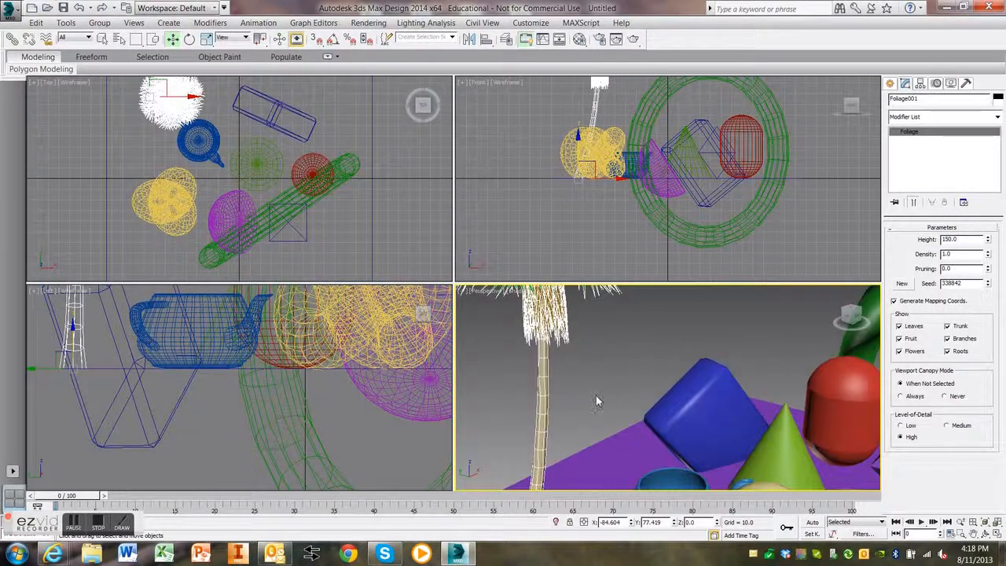
{"action": "scroll", "coordinate": [615, 395], "scroll_direction": "down", "scroll_amount": 3}
{"action": "mouse_move", "coordinate": [594, 450]}
{"action": "left_mouse_down"}
{"action": "mouse_move", "coordinate": [607, 453]}
{"action": "mouse_move", "coordinate": [595, 451]}
{"action": "left_mouse_up"}
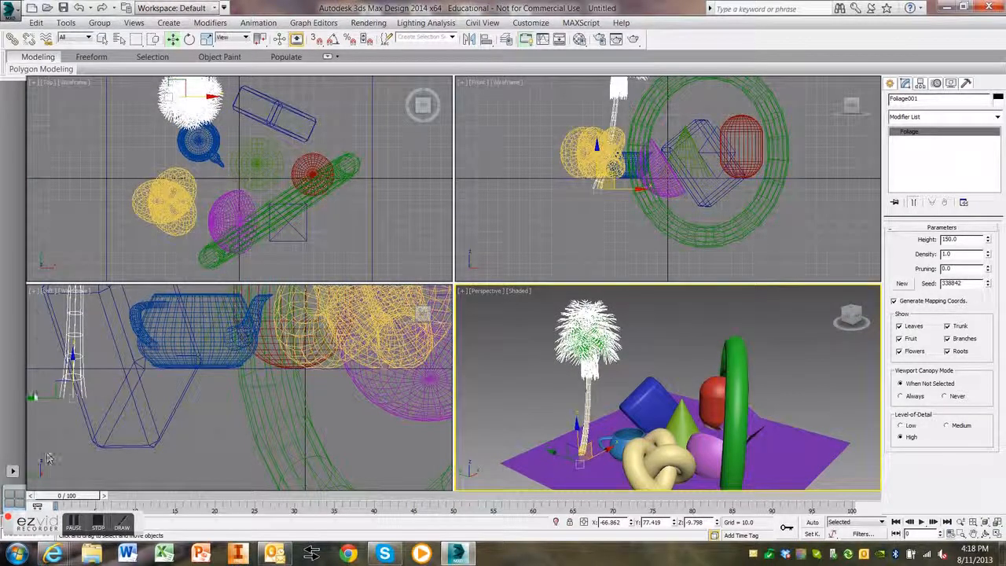
{"action": "left_click", "coordinate": [74, 364]}
{"action": "left_click_drag", "start_coordinate": [76, 364], "coordinate": [78, 336]}
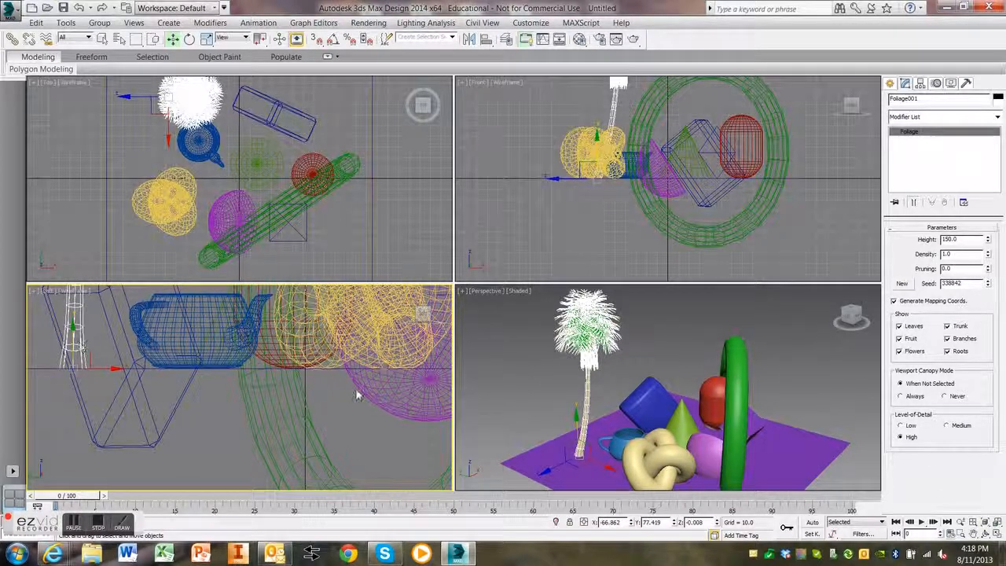
Rename the palm foliage object as Palm Tree.
{"action": "left_click", "coordinate": [558, 401]}
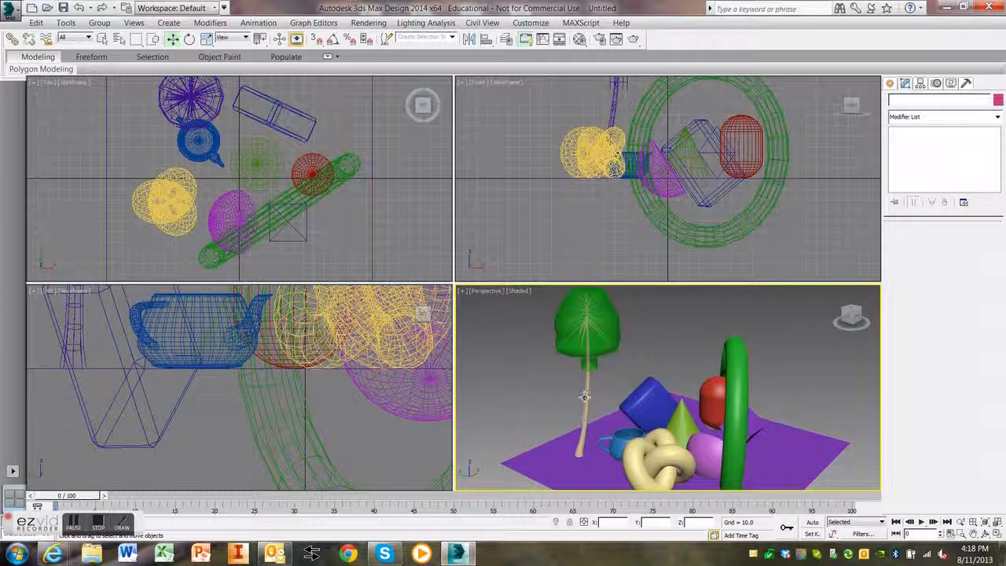
{"action": "left_click", "coordinate": [574, 340]}
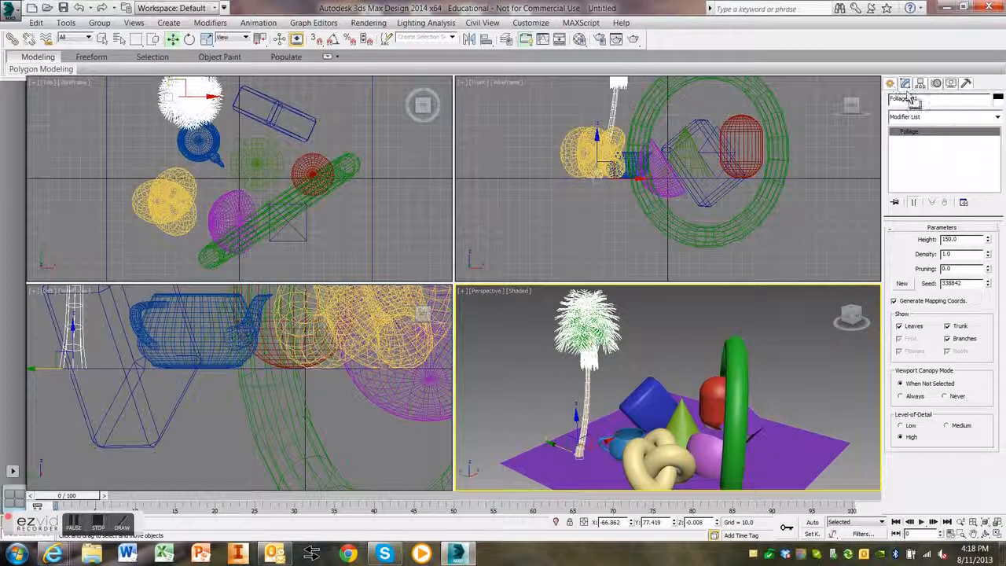
{"action": "left_click", "coordinate": [938, 101]}
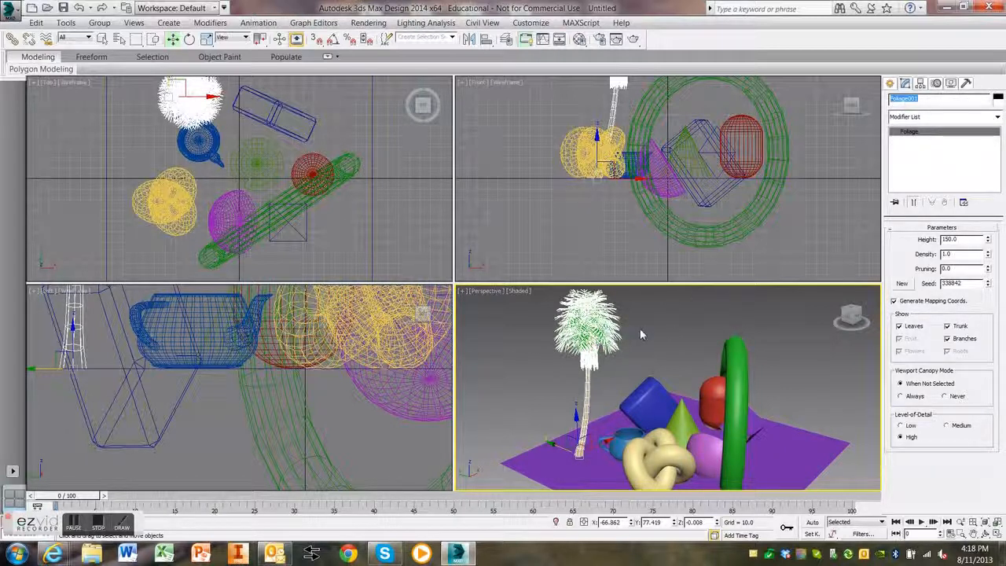
{"action": "type", "text": "Palm Tree"}
{"action": "left_click", "coordinate": [513, 359]}
{"action": "left_click", "coordinate": [597, 321]}
Render a close-up of the palm's crown in the perspective view, and close the rendered image.
{"action": "scroll", "coordinate": [570, 350], "scroll_direction": "up", "scroll_amount": 3}
{"action": "scroll", "coordinate": [603, 358], "scroll_direction": "up", "scroll_amount": 2}
{"action": "middle_click_drag", "start_coordinate": [606, 356], "coordinate": [600, 354]}
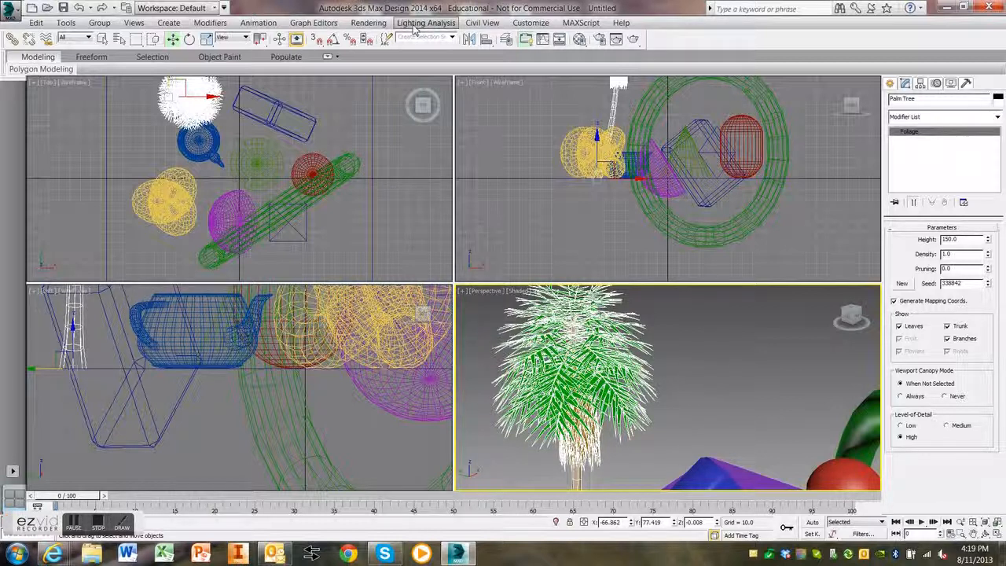
{"action": "left_click", "coordinate": [369, 23]}
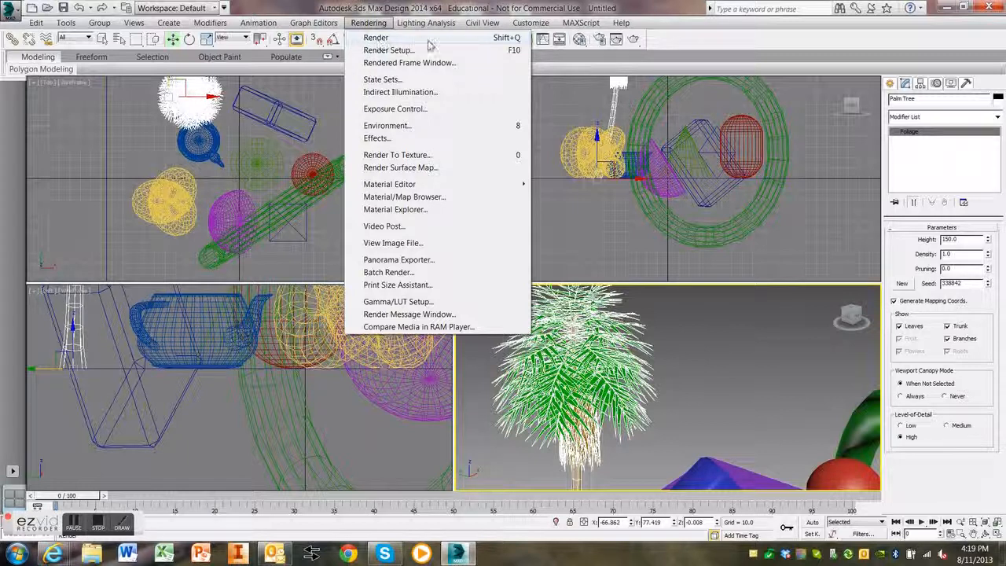
{"action": "left_click", "coordinate": [370, 23]}
{"action": "left_click", "coordinate": [376, 29]}
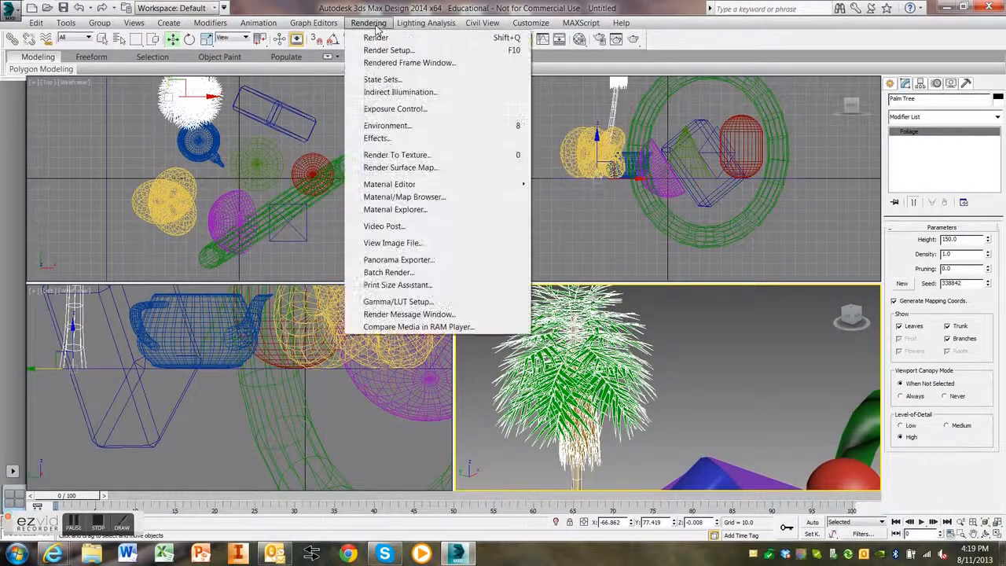
{"action": "left_click", "coordinate": [369, 22]}
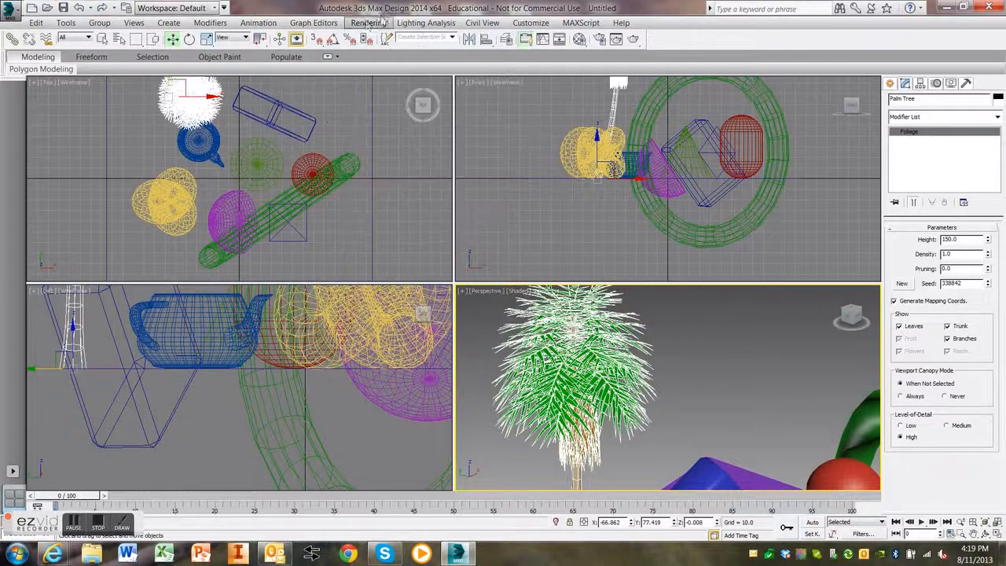
{"action": "left_click", "coordinate": [635, 39]}
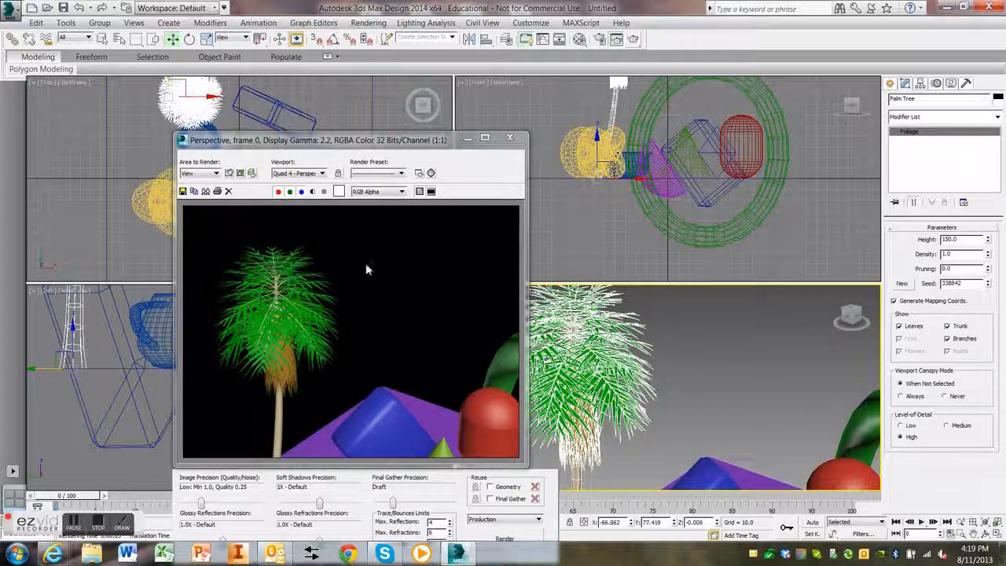
{"action": "left_click", "coordinate": [511, 138]}
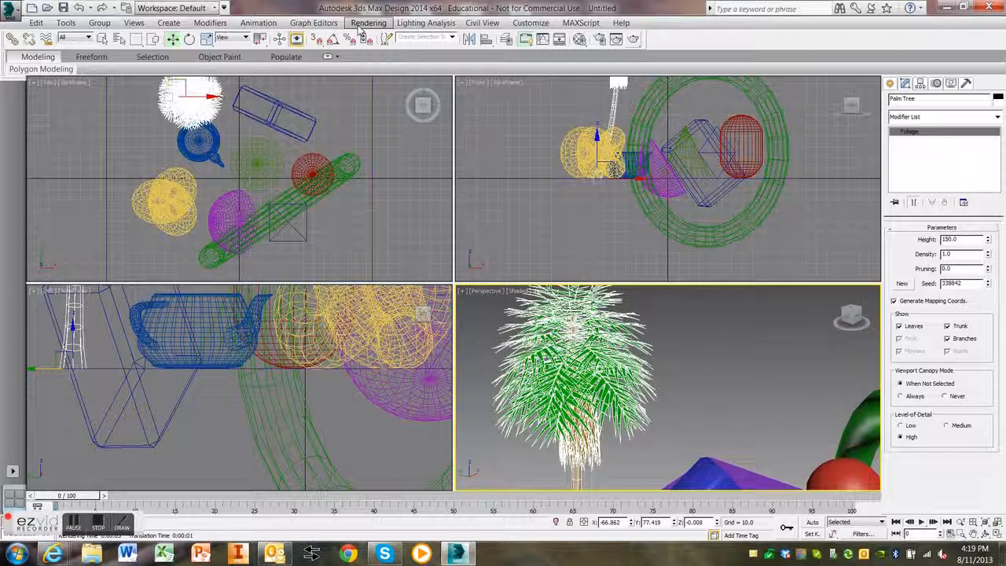
Change the environment background color to near-white and re-render the perspective view to check it.
{"action": "left_click", "coordinate": [363, 23]}
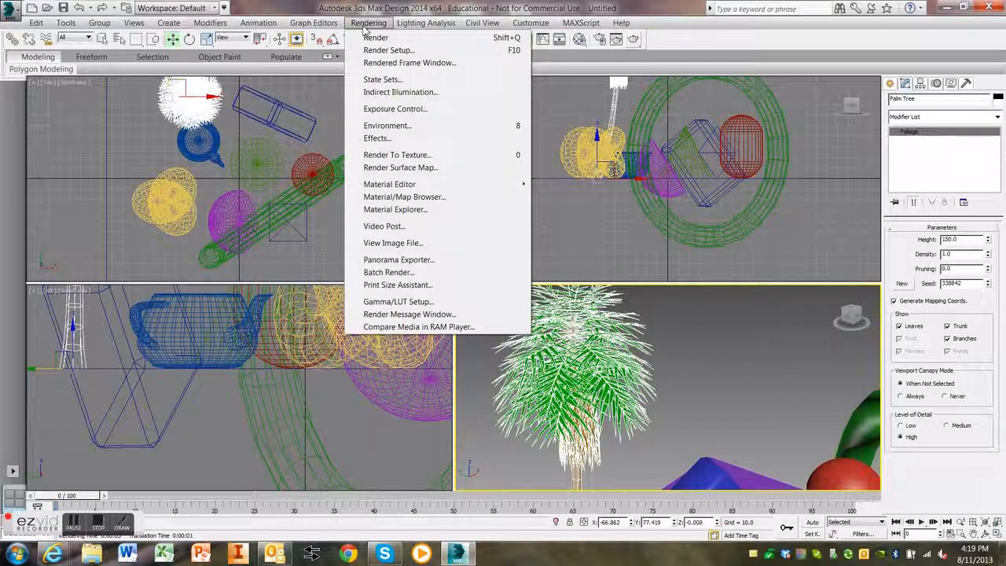
{"action": "left_click", "coordinate": [375, 130]}
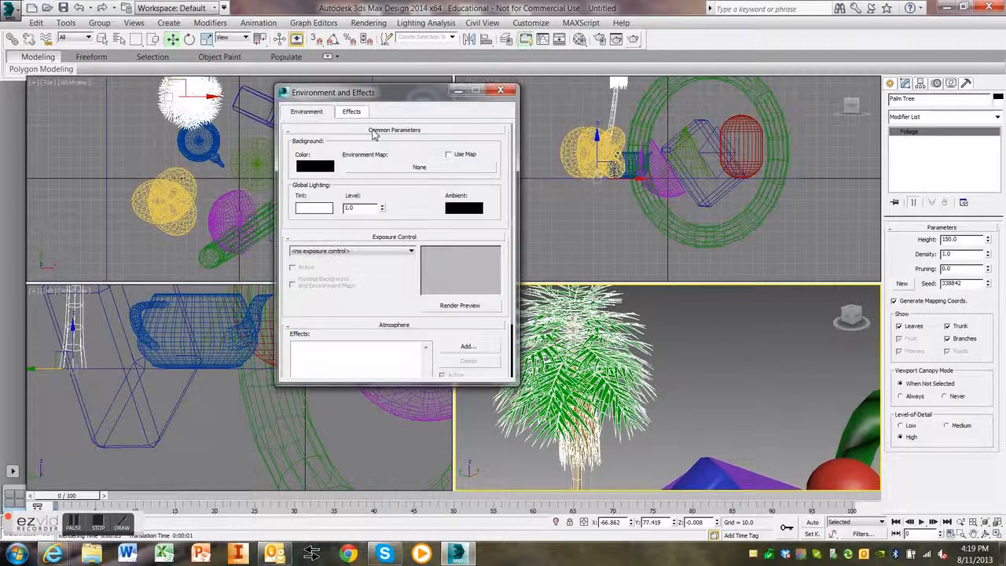
{"action": "left_click", "coordinate": [309, 167]}
{"action": "left_click_drag", "start_coordinate": [277, 105], "coordinate": [247, 102]}
{"action": "left_click_drag", "start_coordinate": [342, 149], "coordinate": [343, 171]}
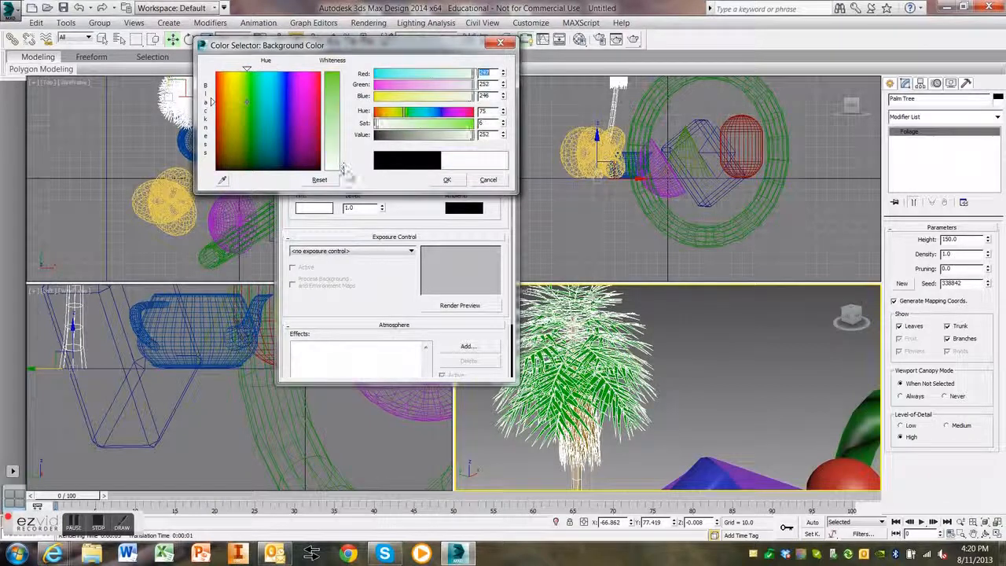
{"action": "left_click", "coordinate": [447, 179]}
{"action": "left_click", "coordinate": [507, 89]}
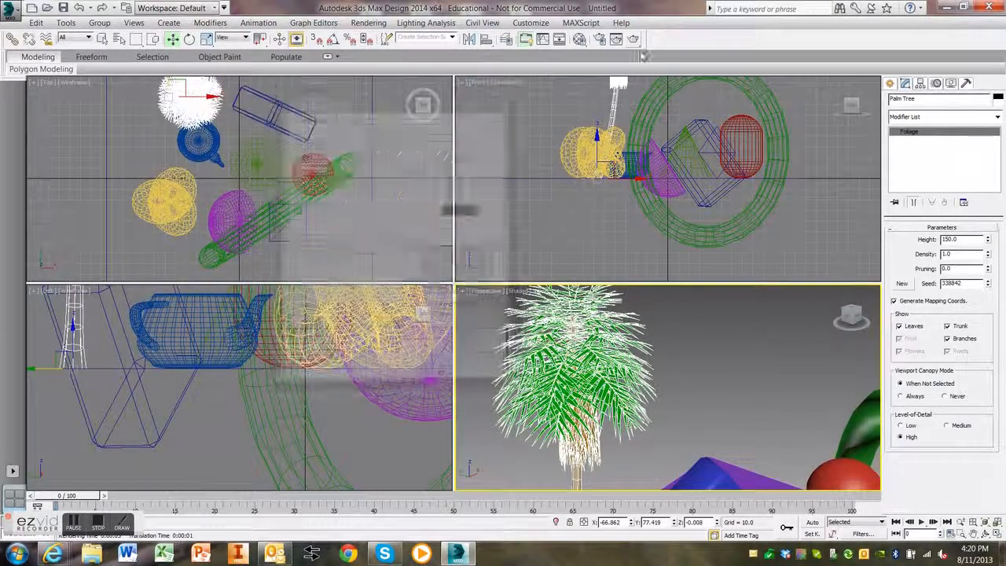
{"action": "left_click", "coordinate": [633, 39]}
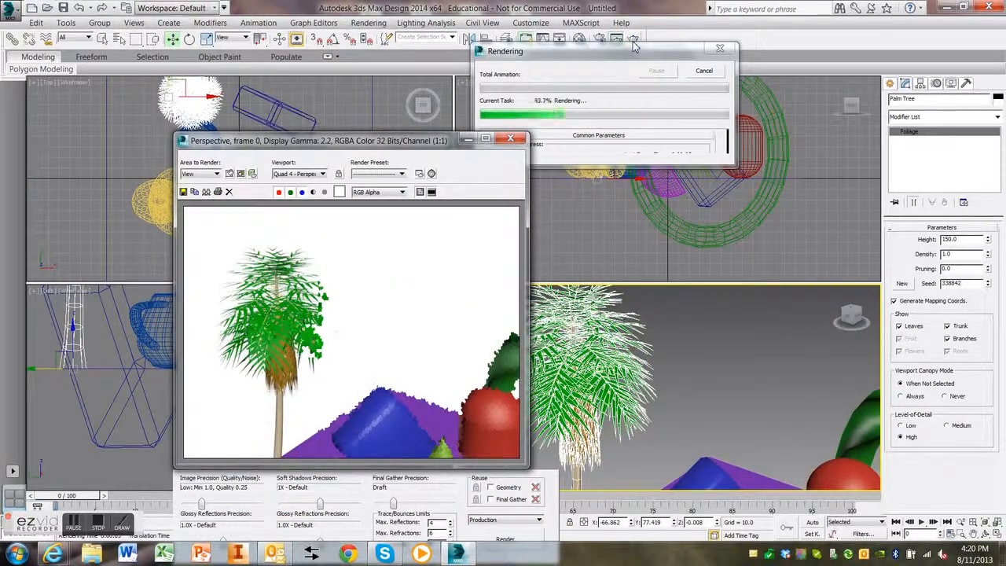
{"action": "left_click", "coordinate": [511, 140]}
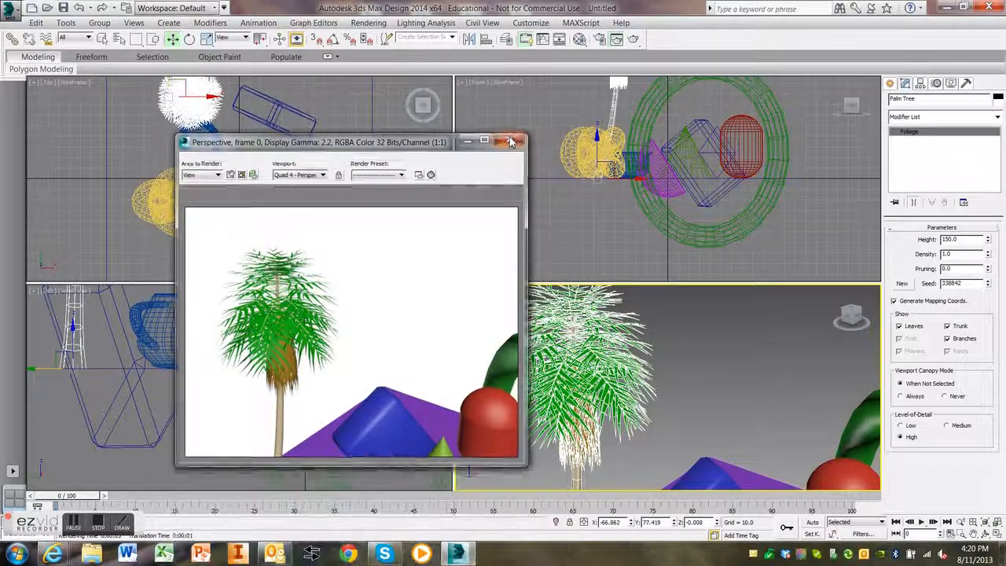
Draw a two-segment AEC wall, 5 wide and 96 high, along the upper and right edges of the ground plane as seen from above.
{"action": "scroll", "coordinate": [712, 376], "scroll_direction": "up", "scroll_amount": 3}
{"action": "middle_click_drag", "start_coordinate": [731, 414], "coordinate": [861, 233]}
{"action": "scroll", "coordinate": [712, 376], "scroll_direction": "down", "scroll_amount": 3}
{"action": "scroll", "coordinate": [719, 381], "scroll_direction": "down", "scroll_amount": 3}
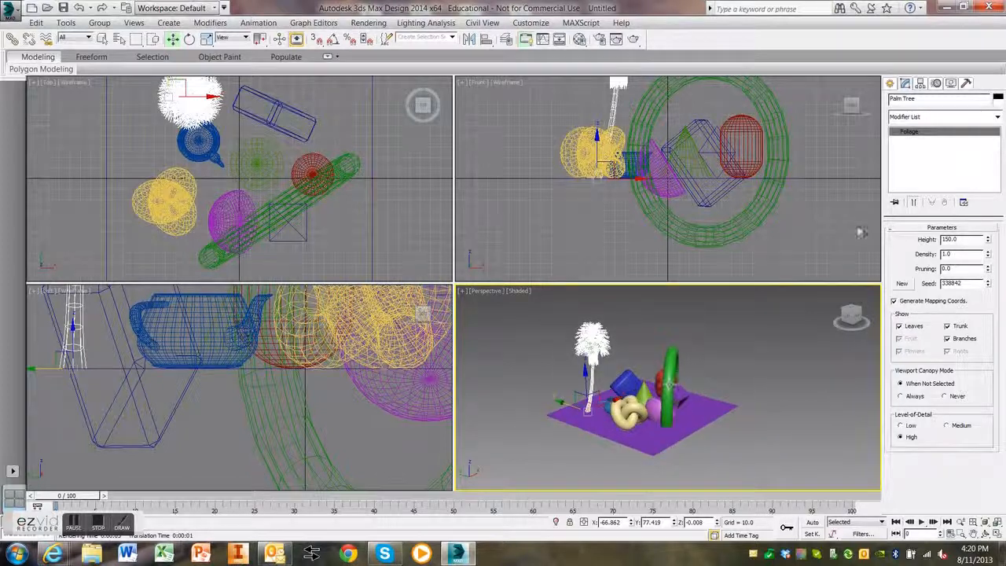
{"action": "left_click", "coordinate": [891, 83]}
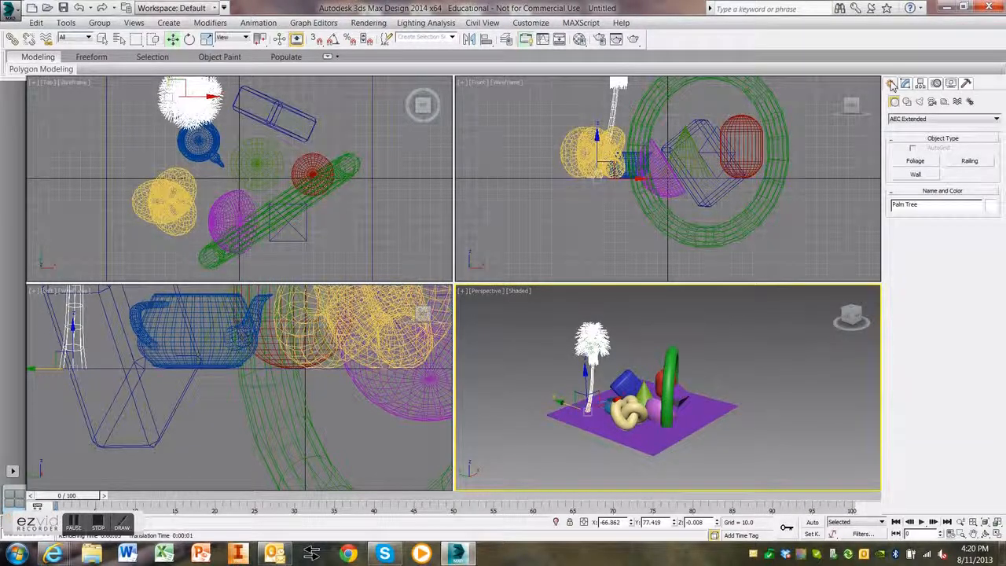
{"action": "left_click", "coordinate": [970, 160]}
{"action": "left_click", "coordinate": [917, 175]}
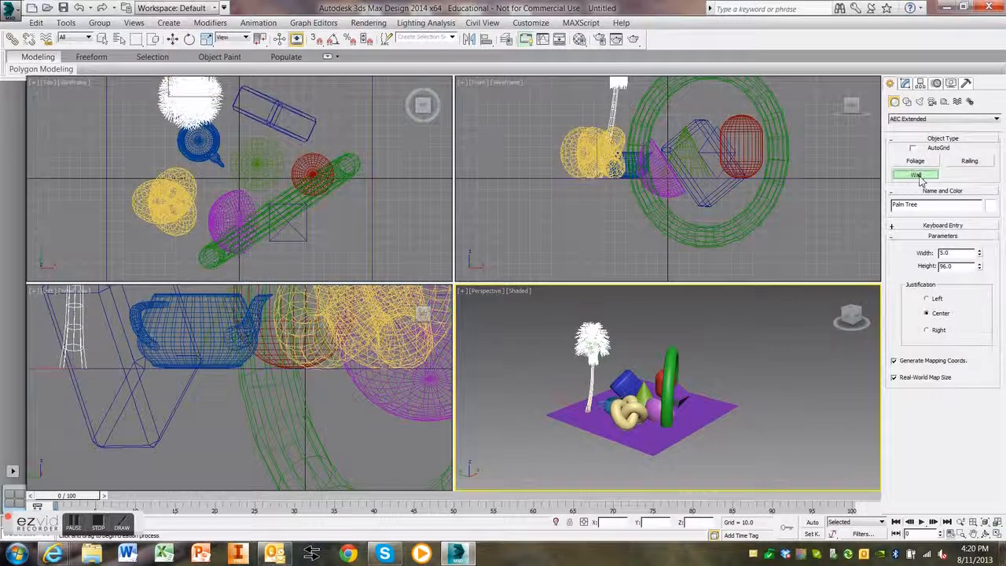
{"action": "scroll", "coordinate": [256, 189], "scroll_direction": "down", "scroll_amount": 5}
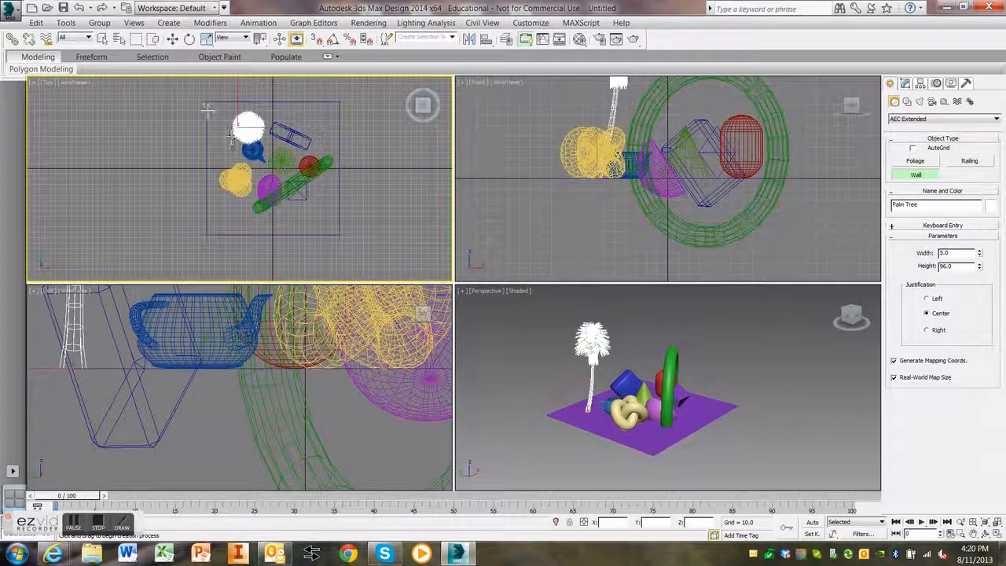
{"action": "left_click", "coordinate": [208, 102]}
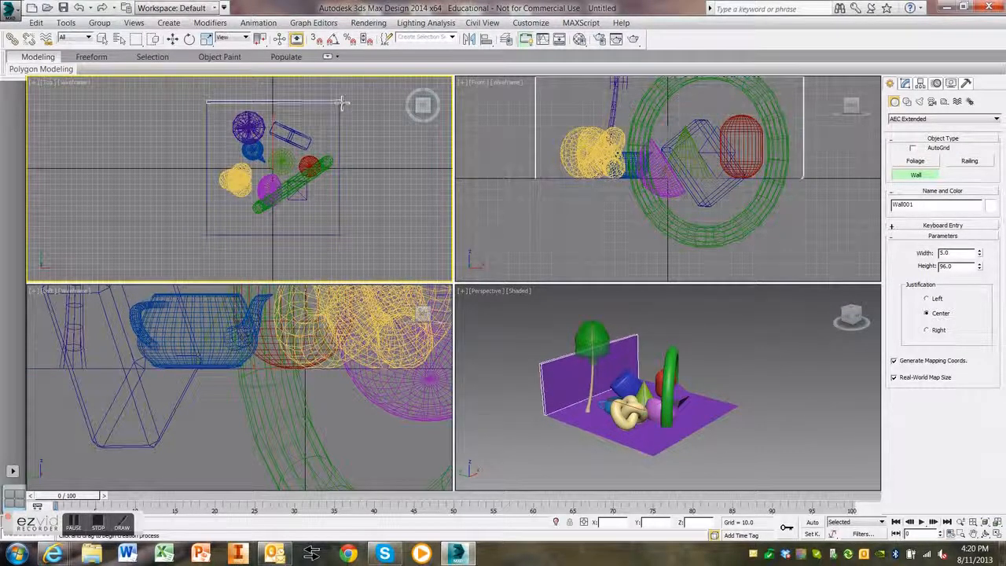
{"action": "left_click", "coordinate": [343, 102]}
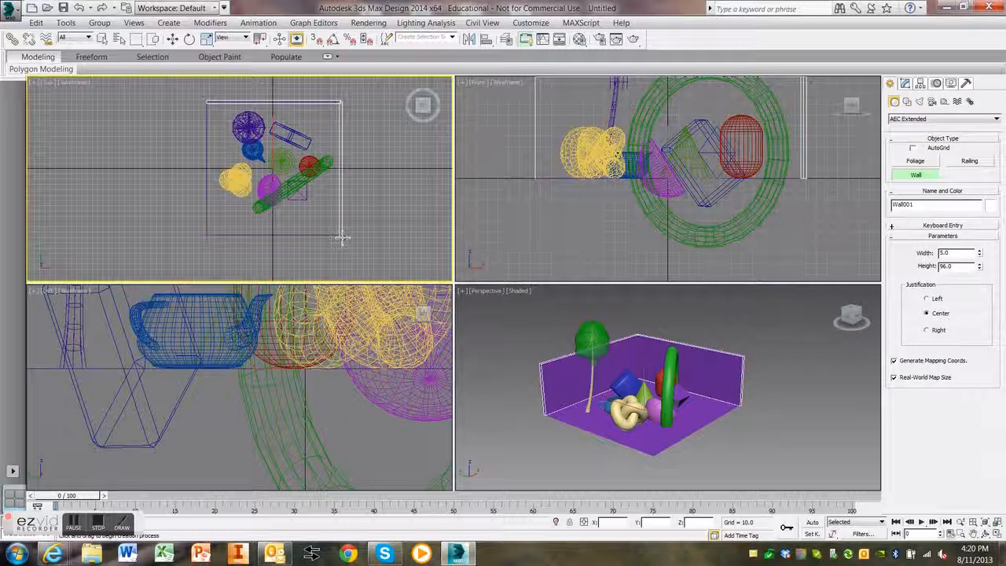
{"action": "left_click", "coordinate": [343, 237]}
{"action": "right_click", "coordinate": [395, 173]}
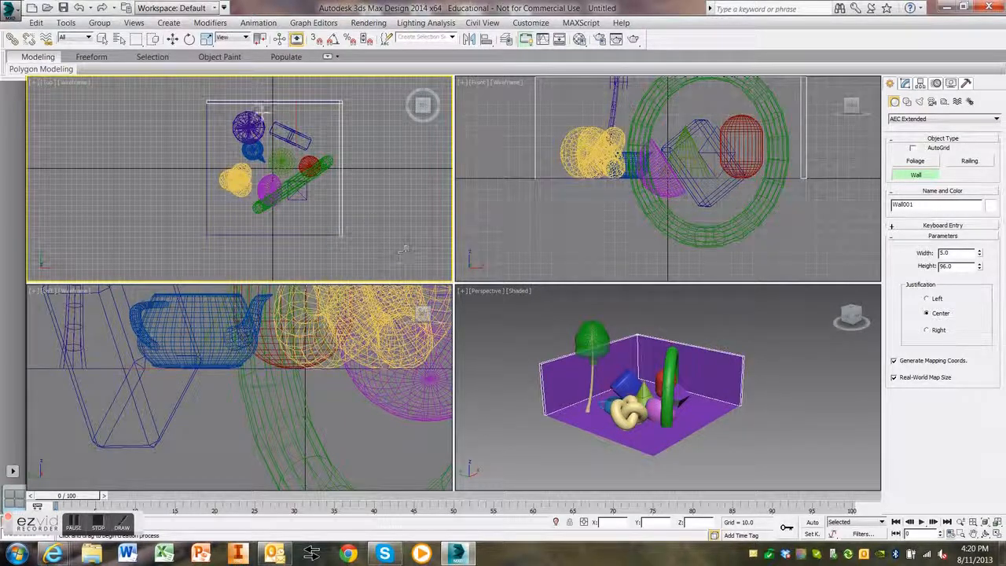
Draw a separate closed four-sided wall beside the ground plane, welding its last point to the starting point.
{"action": "left_click", "coordinate": [383, 129]}
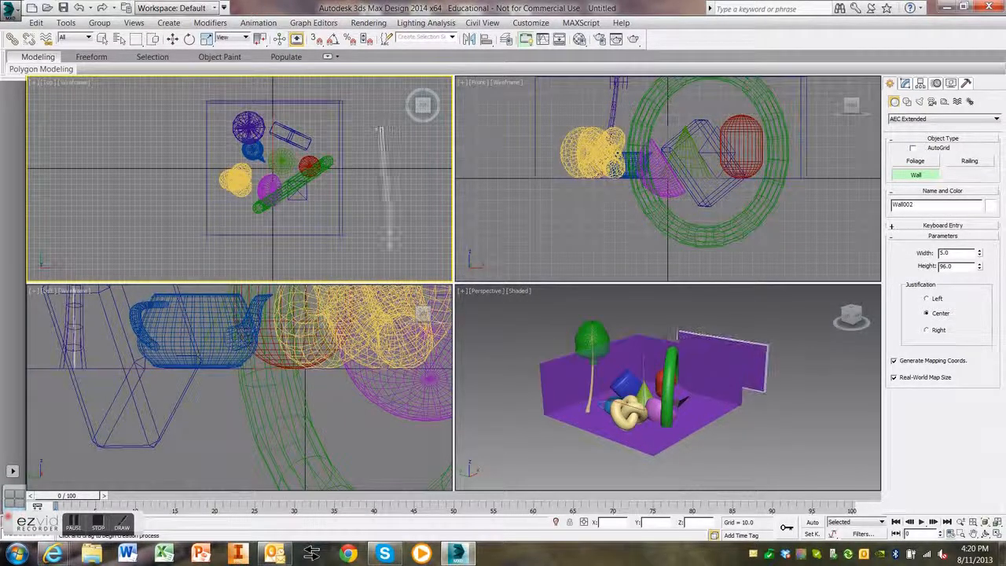
{"action": "left_click", "coordinate": [383, 236]}
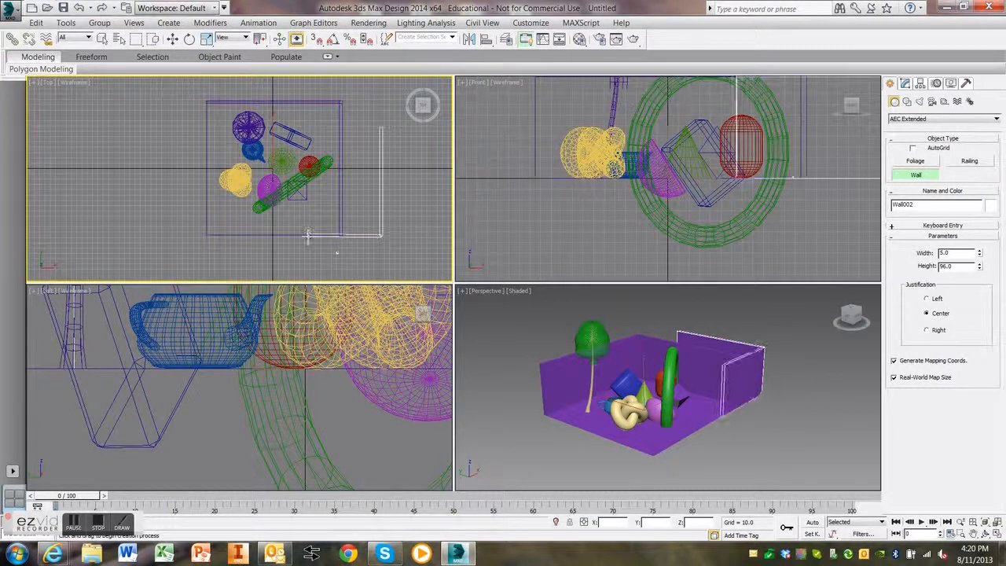
{"action": "left_click", "coordinate": [431, 256]}
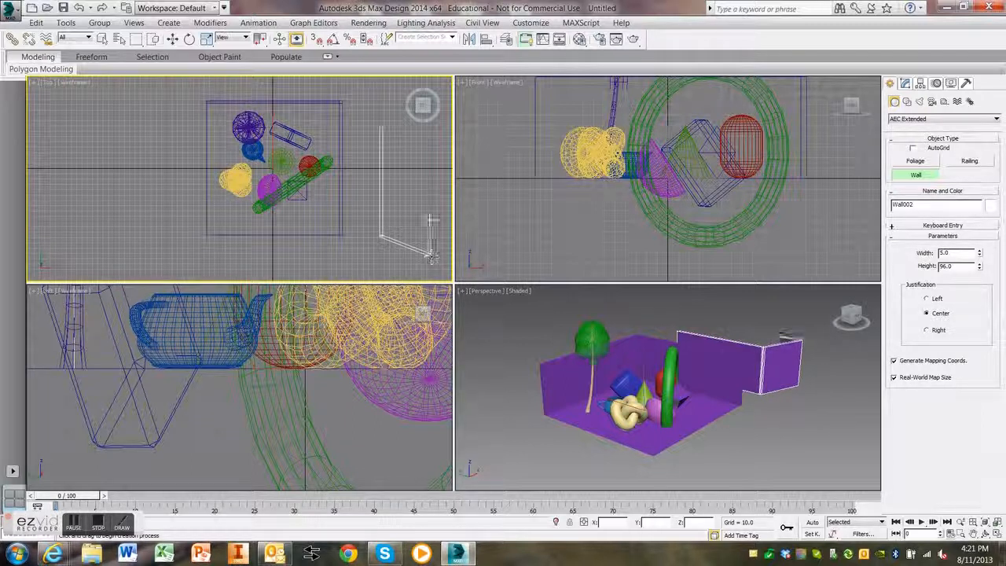
{"action": "left_click", "coordinate": [431, 136]}
{"action": "left_click", "coordinate": [380, 129]}
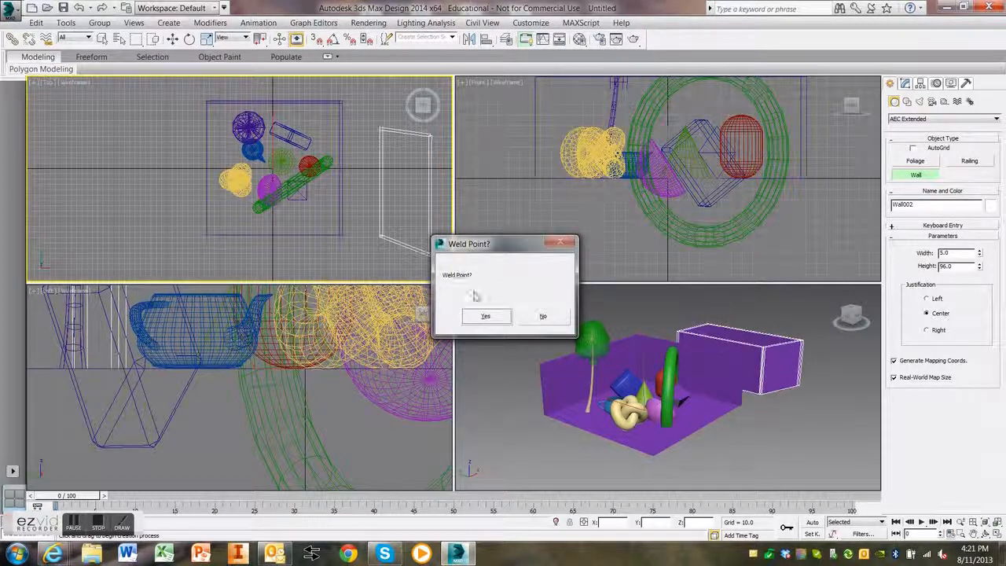
{"action": "left_click", "coordinate": [472, 317]}
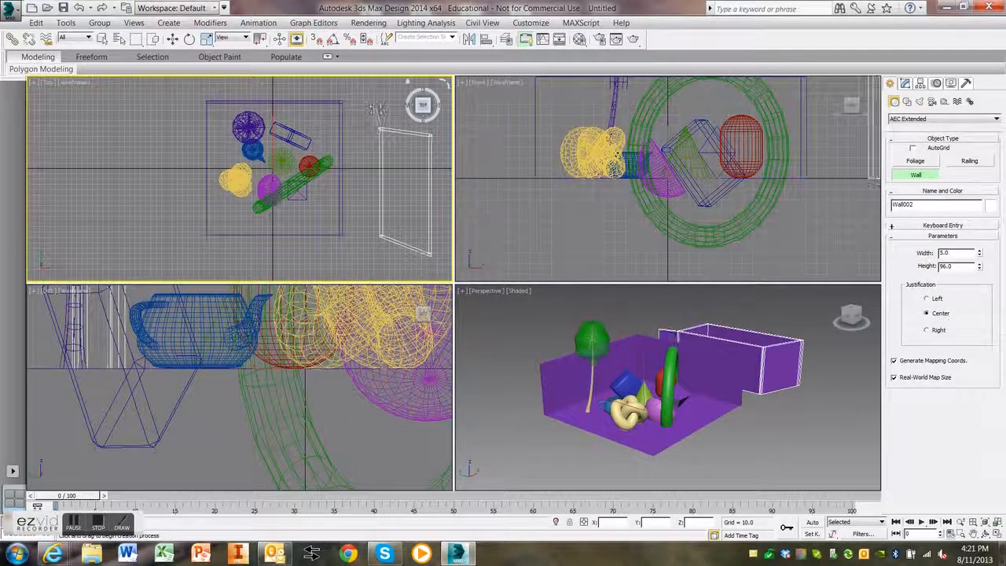
Remove the closed four-sided wall beside the ground plane and rename the remaining two-segment wall Wall.
{"action": "right_click", "coordinate": [375, 106]}
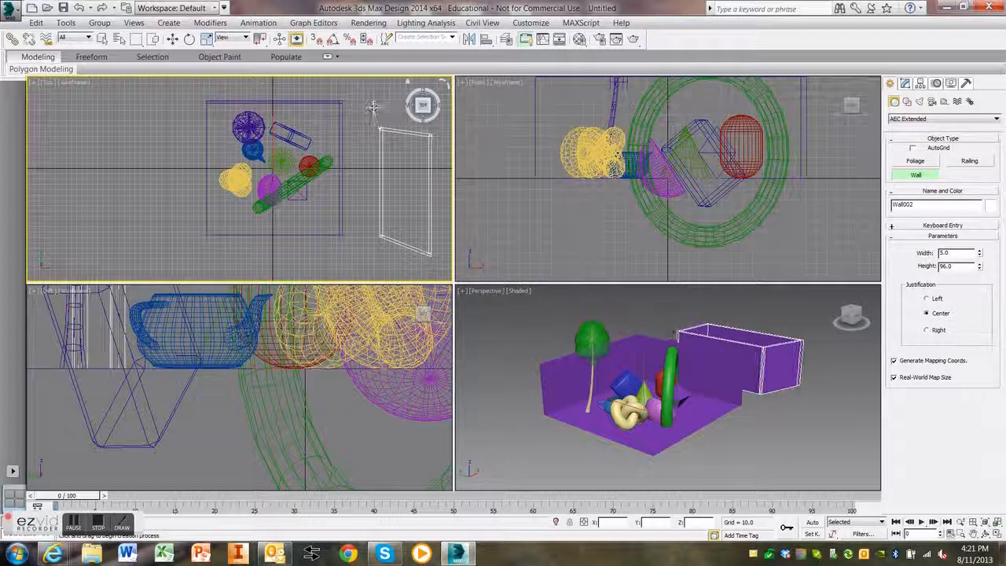
{"action": "right_click", "coordinate": [377, 205]}
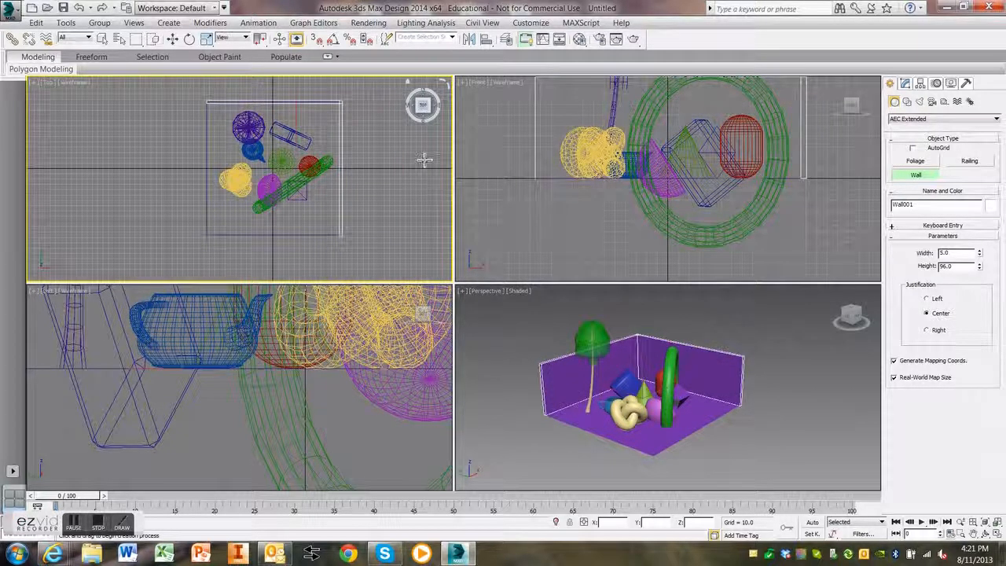
{"action": "left_click", "coordinate": [921, 205]}
{"action": "key", "text": "BackSpace"}
{"action": "key", "text": "BackSpace"}
{"action": "key", "text": "BackSpace"}
Change the two-segment wall's object color to pale lavender and raise its height value to 101.3.
{"action": "left_click", "coordinate": [992, 208]}
{"action": "left_click", "coordinate": [579, 222]}
{"action": "left_click", "coordinate": [573, 345]}
{"action": "left_click", "coordinate": [511, 394]}
{"action": "right_click", "coordinate": [514, 364]}
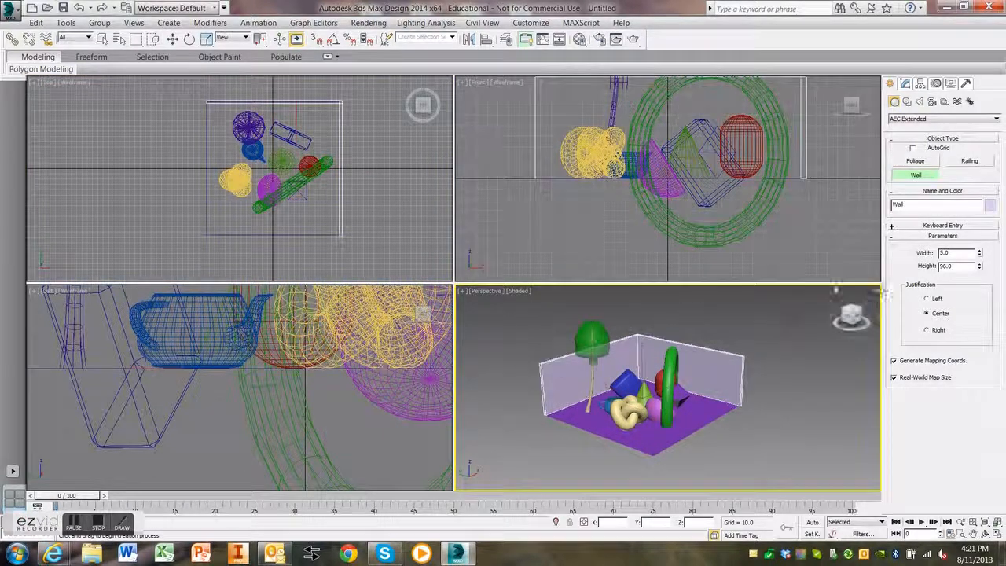
{"action": "double_click", "coordinate": [960, 266]}
{"action": "left_click_drag", "start_coordinate": [981, 267], "coordinate": [927, 223]}
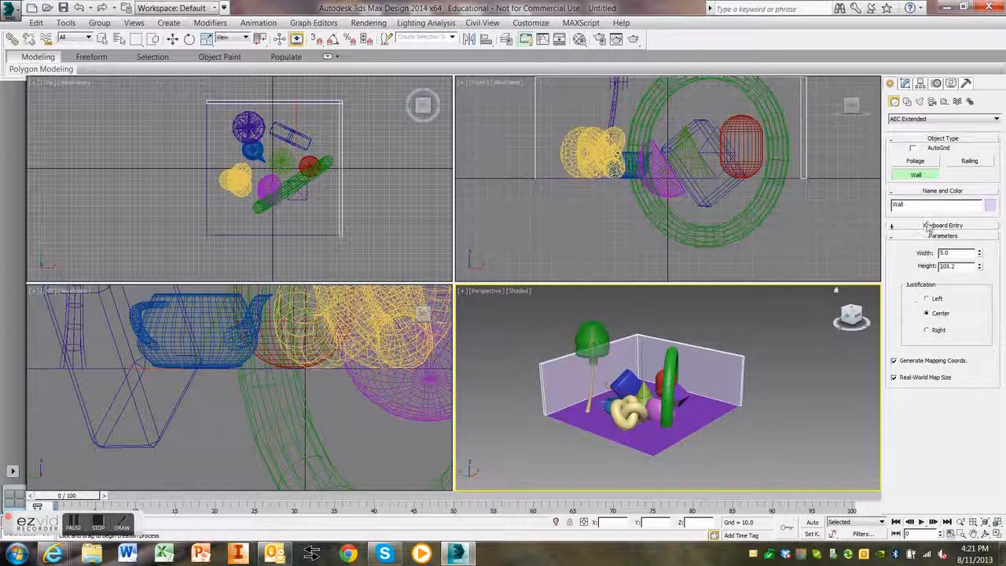
Create a spiral stair with a radius of about 26.7 and an overall rise of about 113.5 near the open front corner of the ground plane.
{"action": "left_click", "coordinate": [906, 120]}
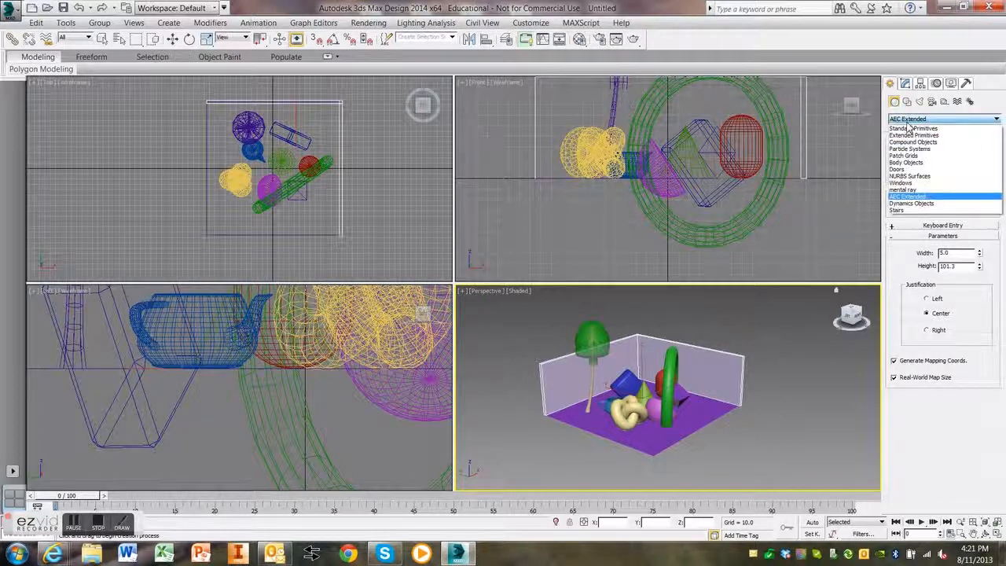
{"action": "left_click", "coordinate": [897, 210]}
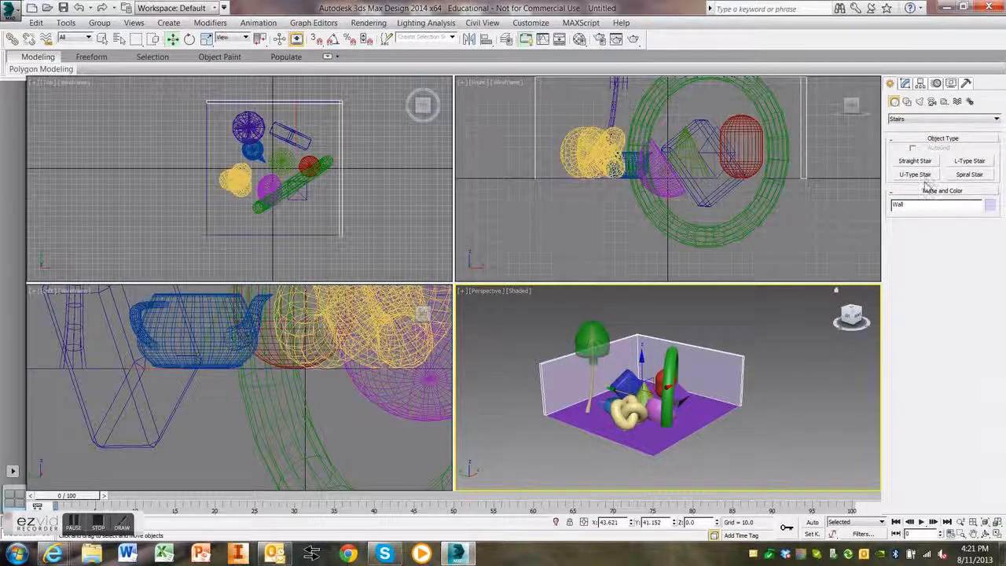
{"action": "left_click", "coordinate": [970, 173]}
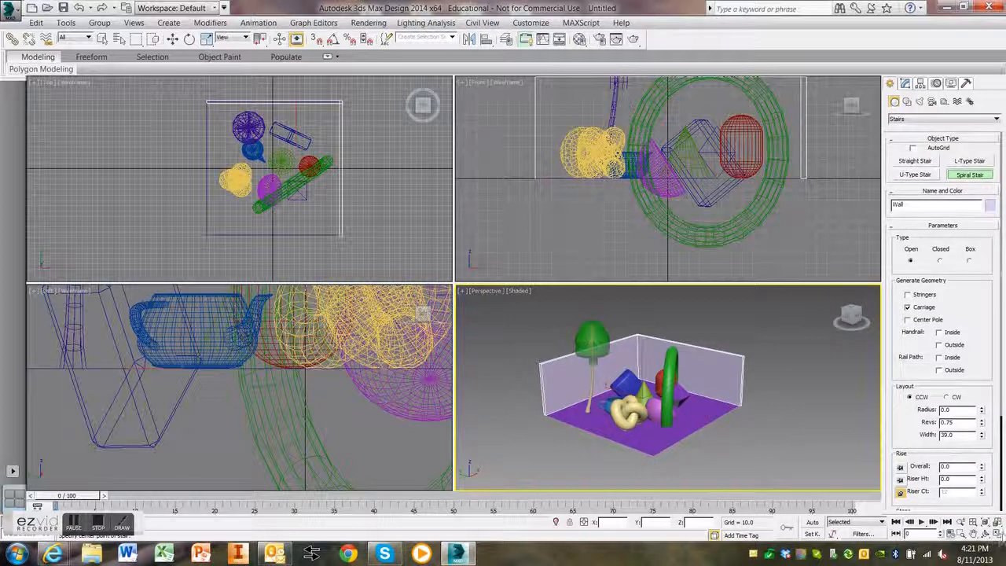
{"action": "left_click", "coordinate": [997, 534]}
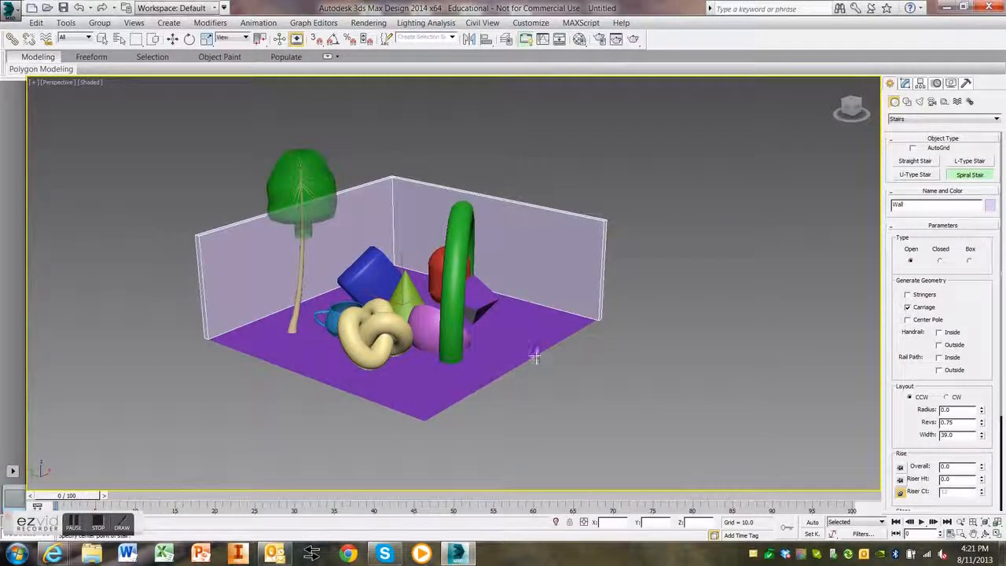
{"action": "left_click_drag", "start_coordinate": [542, 328], "coordinate": [570, 331]}
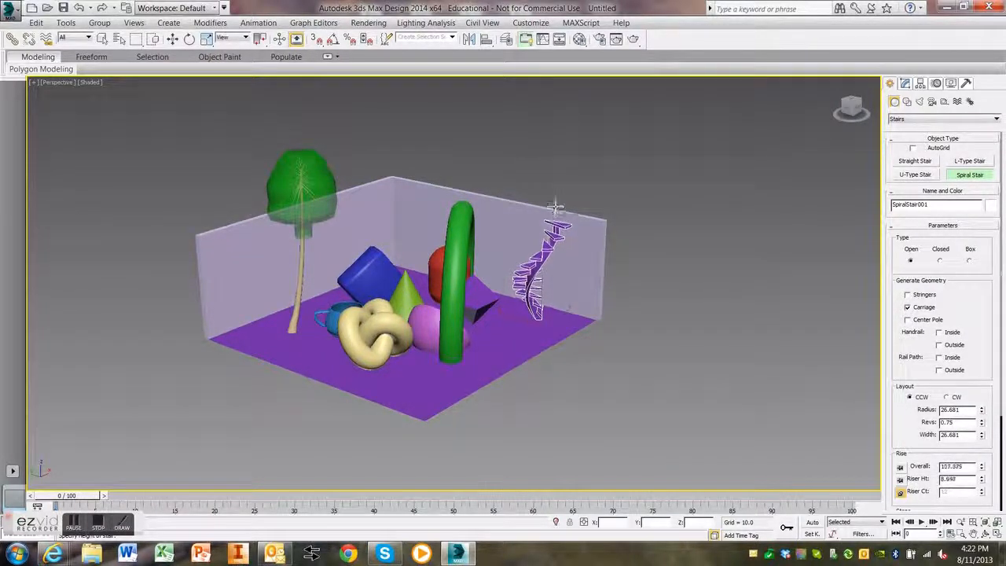
{"action": "left_click", "coordinate": [560, 207]}
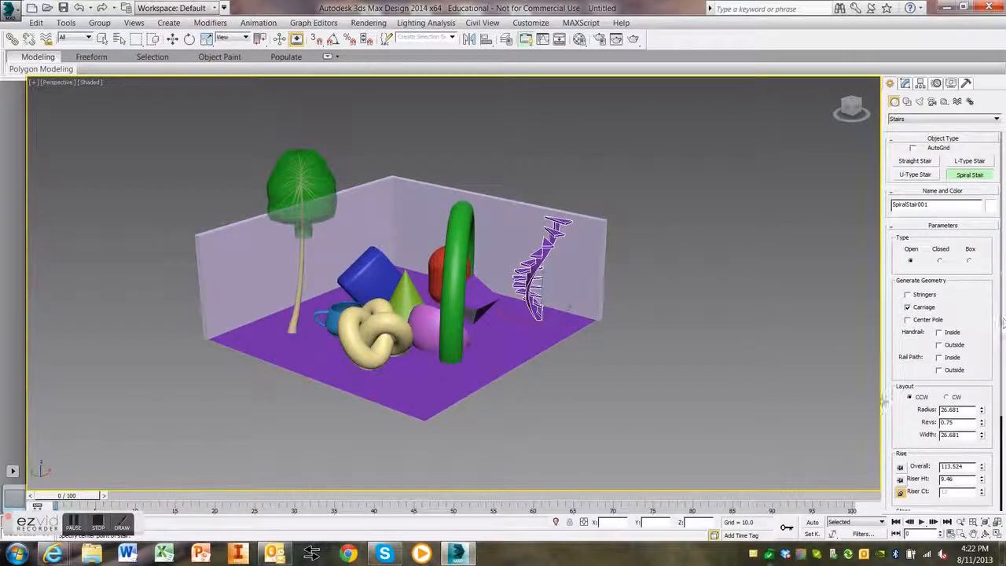
Set the spiral stair's layout to 1.75 revolutions.
{"action": "left_click_drag", "start_coordinate": [900, 442], "coordinate": [909, 287]}
{"action": "left_click_drag", "start_coordinate": [973, 284], "coordinate": [906, 277]}
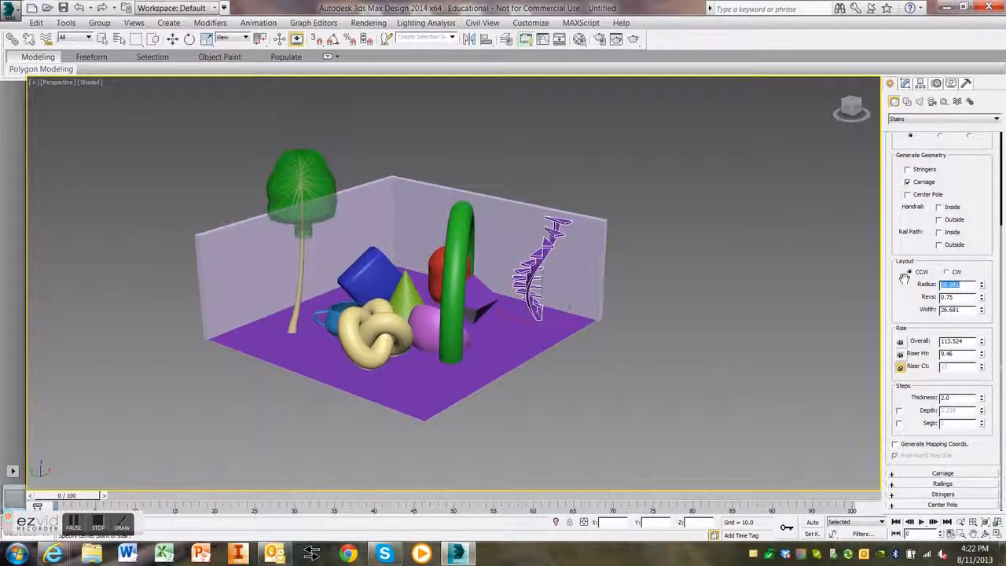
{"action": "type", "text": "2"}
{"action": "left_click_drag", "start_coordinate": [965, 296], "coordinate": [893, 295]}
{"action": "type", "text": "1.75"}
{"action": "key", "text": "Return"}
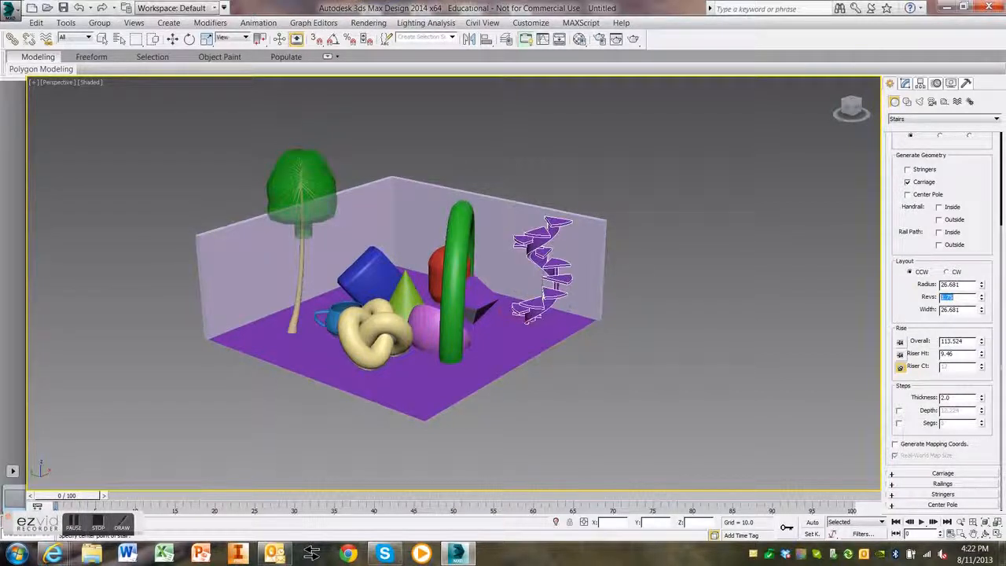
Set both the width and the radius of the spiral stair to 26.
{"action": "double_click", "coordinate": [953, 310]}
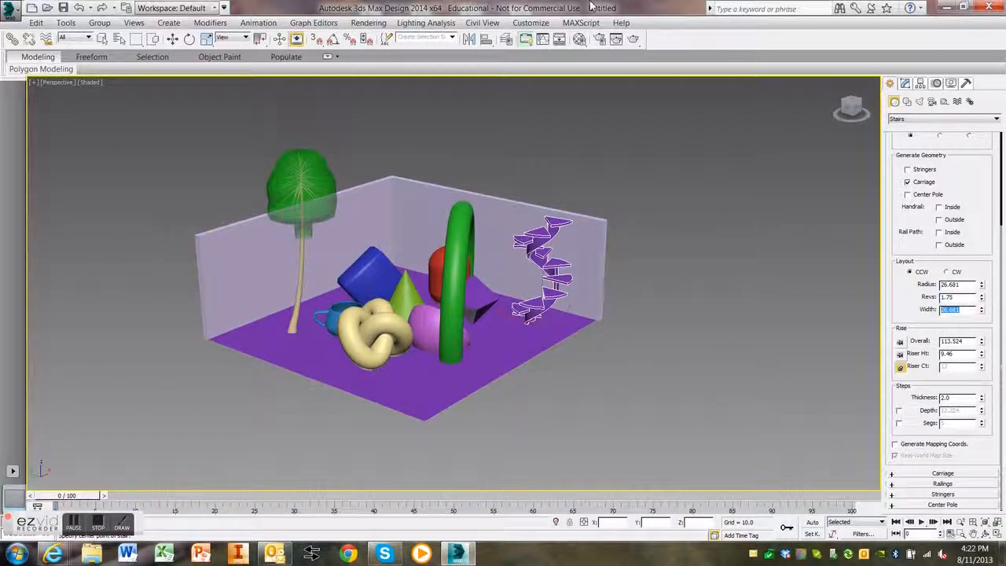
{"action": "type", "text": "26"}
{"action": "key", "text": "Return"}
{"action": "double_click", "coordinate": [958, 285]}
{"action": "type", "text": "12"}
{"action": "key", "text": "Return"}
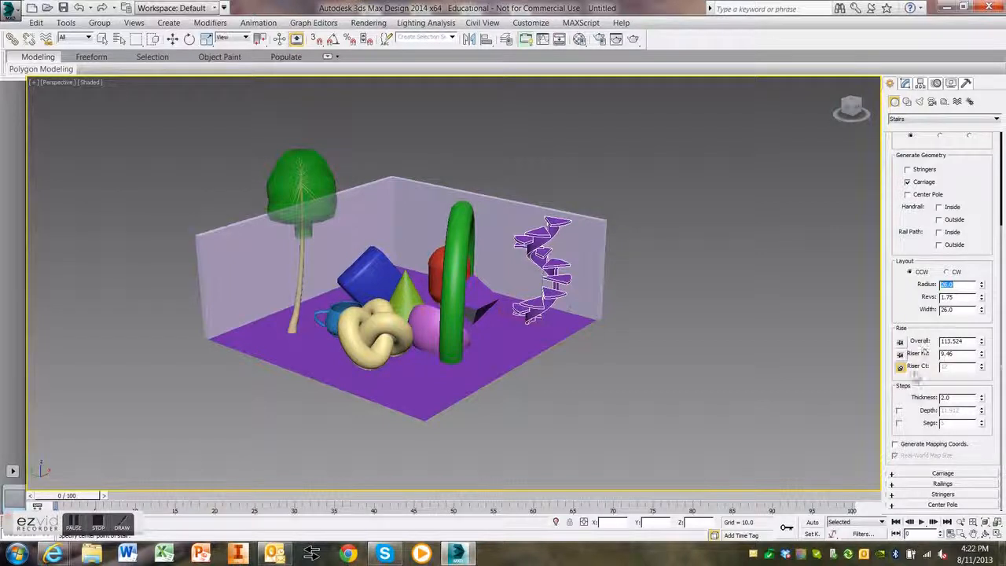
Try an overall rise of 100 and a riser height of 5 on the spiral stair.
{"action": "double_click", "coordinate": [966, 341]}
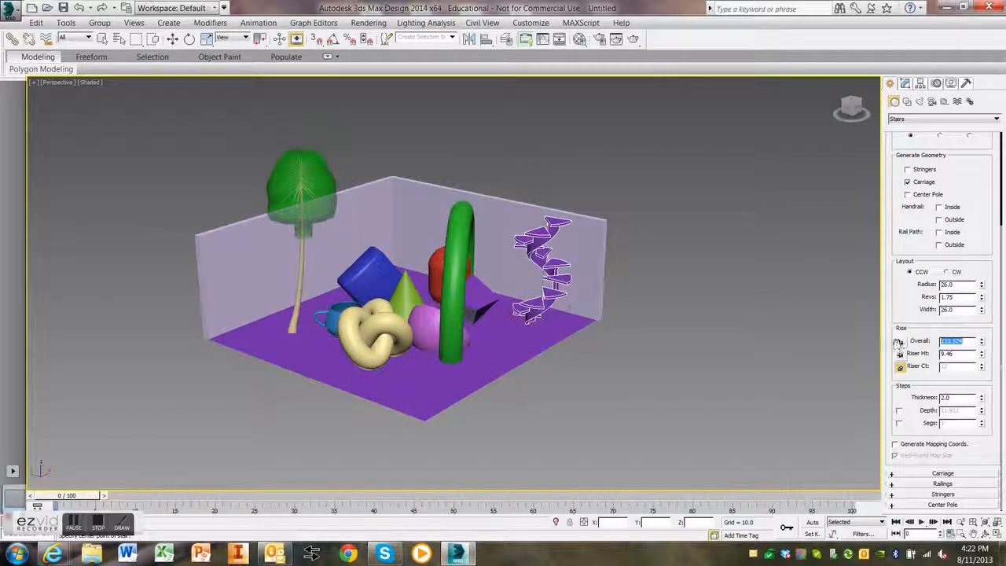
{"action": "type", "text": "100"}
{"action": "key", "text": "Return"}
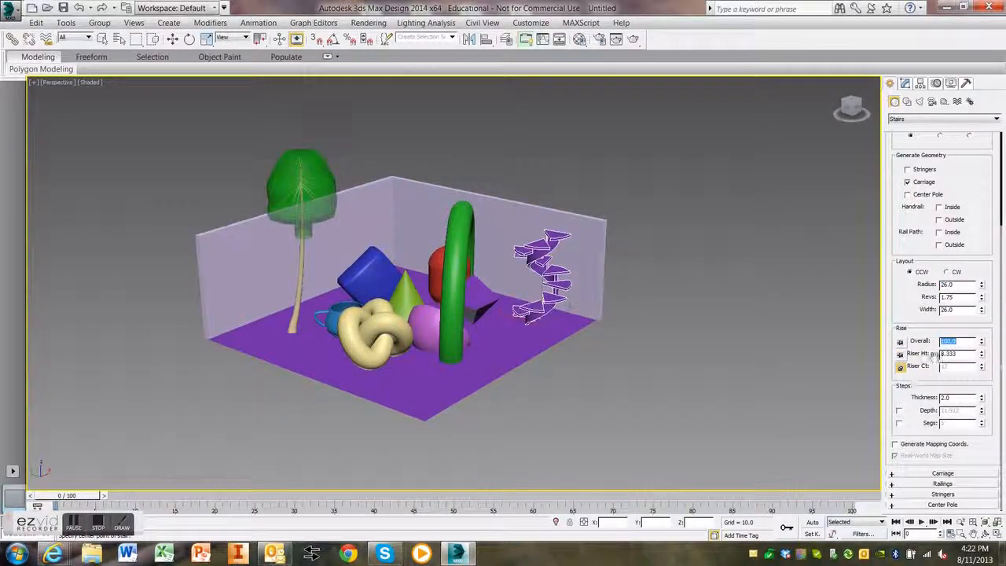
{"action": "double_click", "coordinate": [971, 357]}
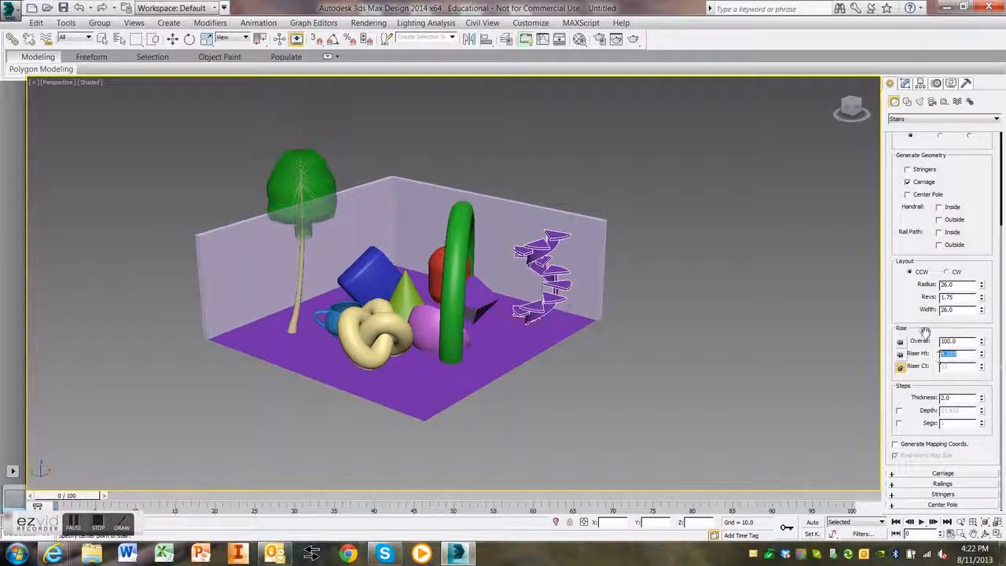
{"action": "type", "text": "5"}
{"action": "key", "text": "Return"}
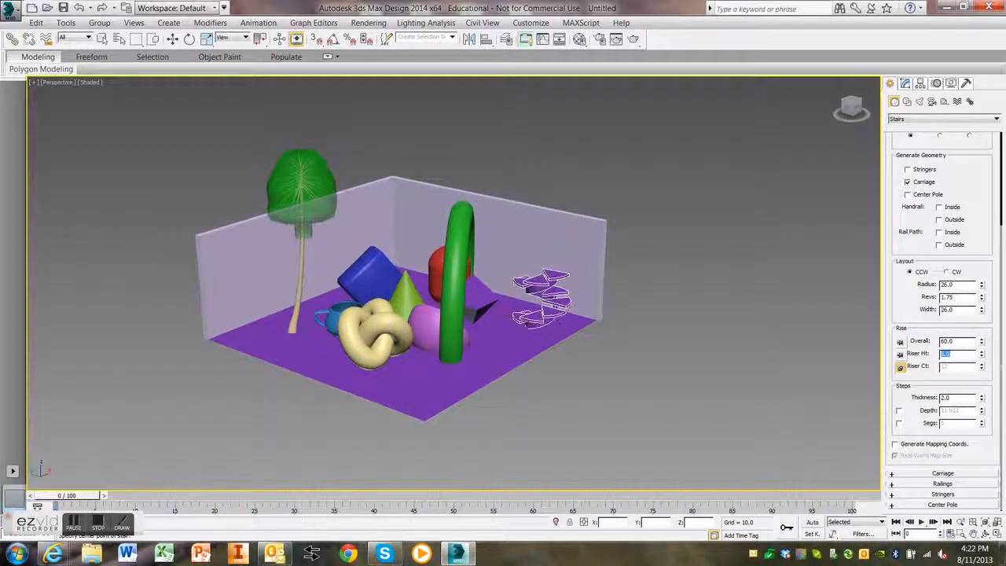
Set the spiral stair's riser height to 10 and expand its carriage parameters.
{"action": "type", "text": "10"}
{"action": "key", "text": "Return"}
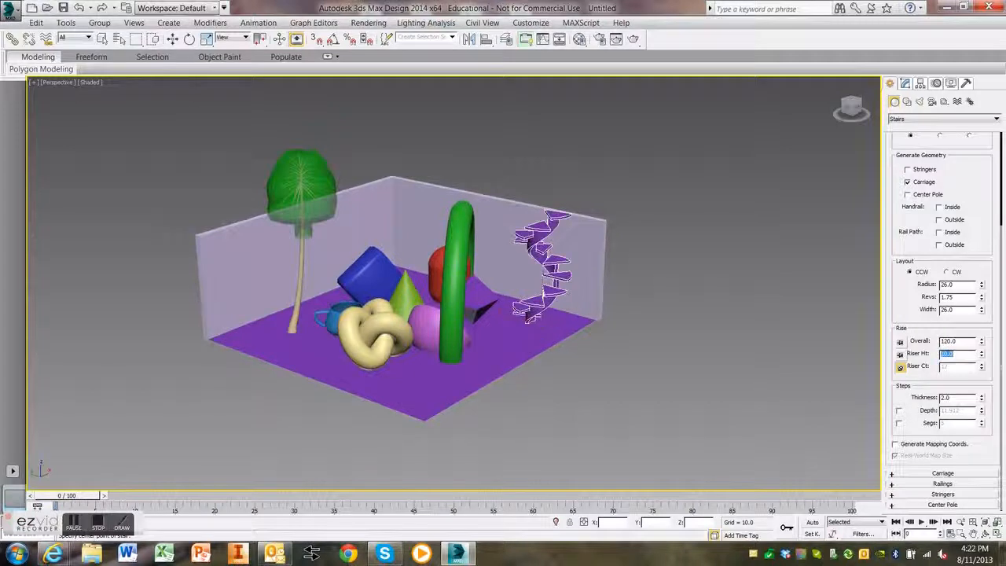
{"action": "left_click", "coordinate": [933, 410]}
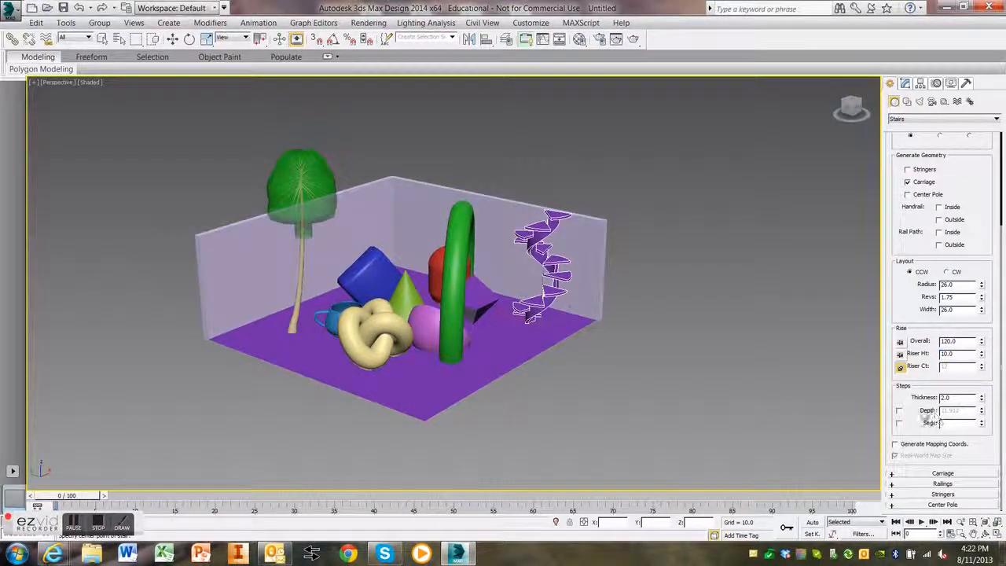
{"action": "left_click", "coordinate": [941, 474]}
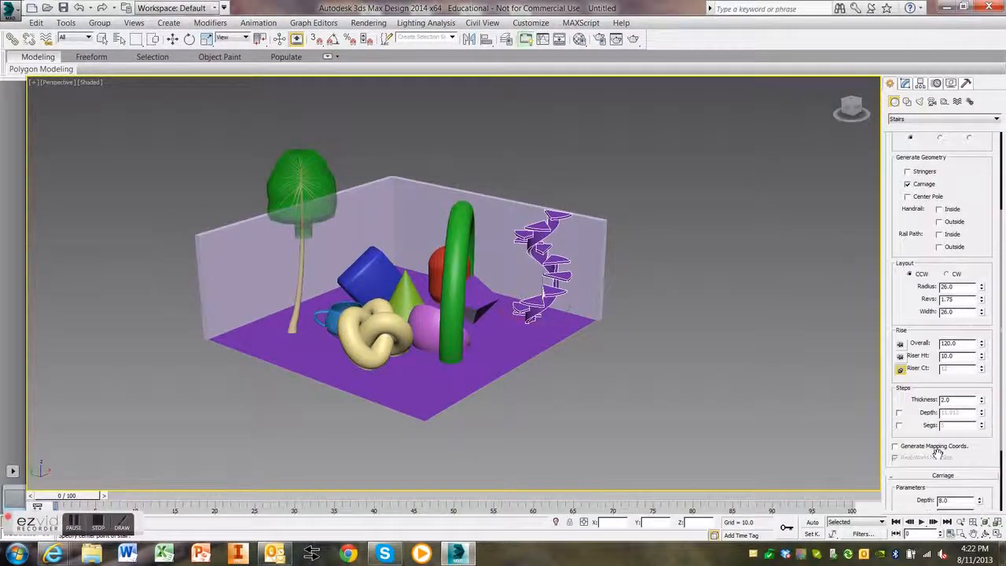
{"action": "scroll", "coordinate": [937, 449], "scroll_direction": "up", "scroll_amount": 5}
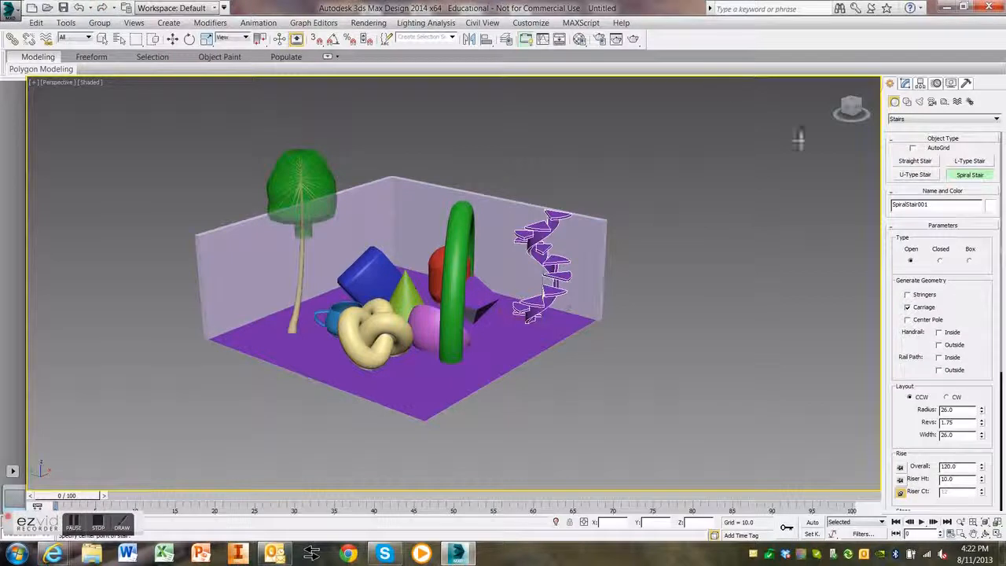
Rename the spiral stair SpiralStair by removing the number from its name.
{"action": "left_click", "coordinate": [934, 205]}
{"action": "key", "text": "BackSpace"}
{"action": "key", "text": "BackSpace"}
{"action": "key", "text": "BackSpace"}
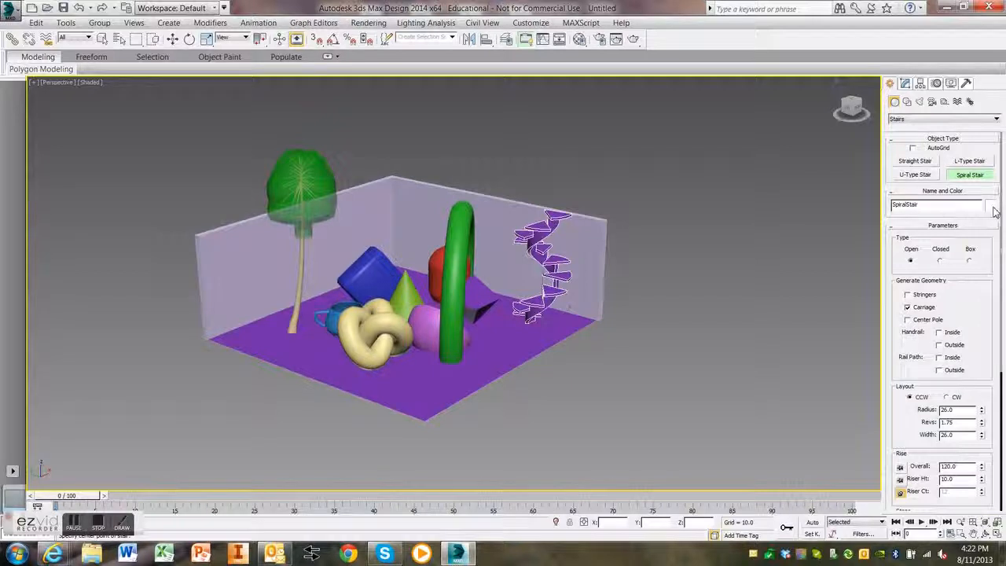
Activate the Move tool for repositioning objects in the perspective view.
{"action": "left_click", "coordinate": [987, 533]}
{"action": "mouse_move", "coordinate": [401, 345]}
{"action": "left_mouse_down"}
{"action": "mouse_move", "coordinate": [432, 393]}
{"action": "mouse_move", "coordinate": [425, 346]}
{"action": "mouse_move", "coordinate": [429, 375]}
{"action": "mouse_move", "coordinate": [420, 356]}
{"action": "mouse_move", "coordinate": [393, 376]}
{"action": "mouse_move", "coordinate": [354, 377]}
{"action": "mouse_move", "coordinate": [417, 382]}
{"action": "mouse_move", "coordinate": [413, 346]}
{"action": "left_mouse_up"}
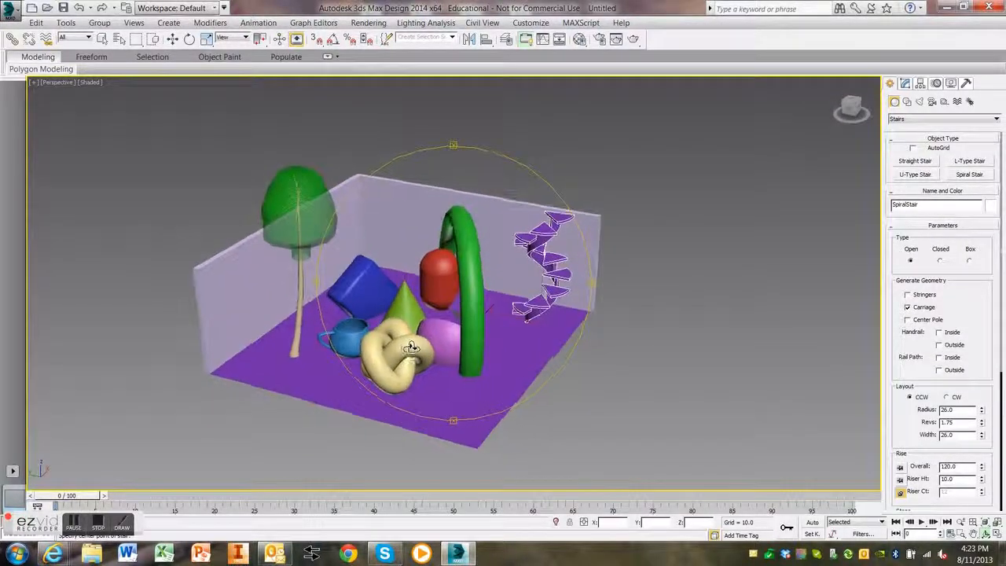
{"action": "left_click", "coordinate": [173, 39]}
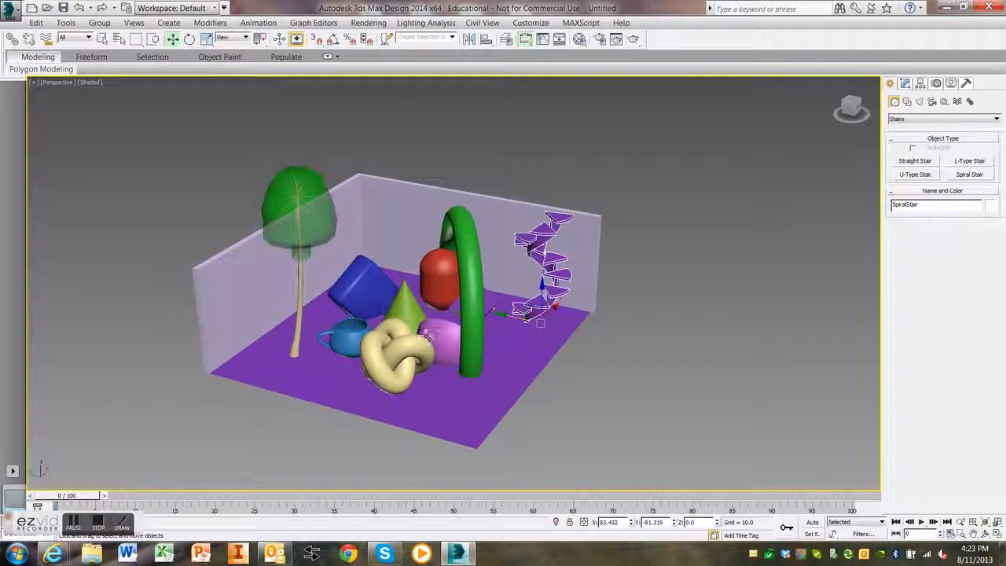